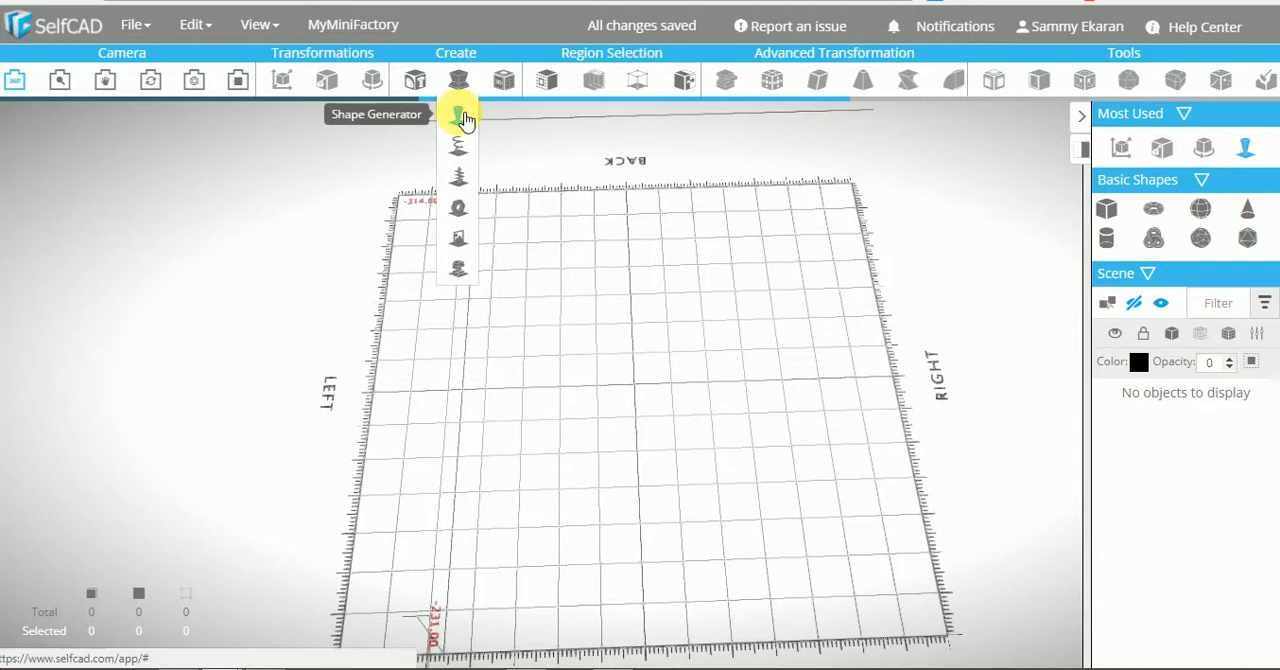
Start a Shape Generator shape whose first segment has bottom radius 58, top radius 55, 64 edges and height 24
{"action": "left_click", "coordinate": [463, 130]}
{"action": "left_click_drag", "start_coordinate": [491, 463], "coordinate": [358, 218]}
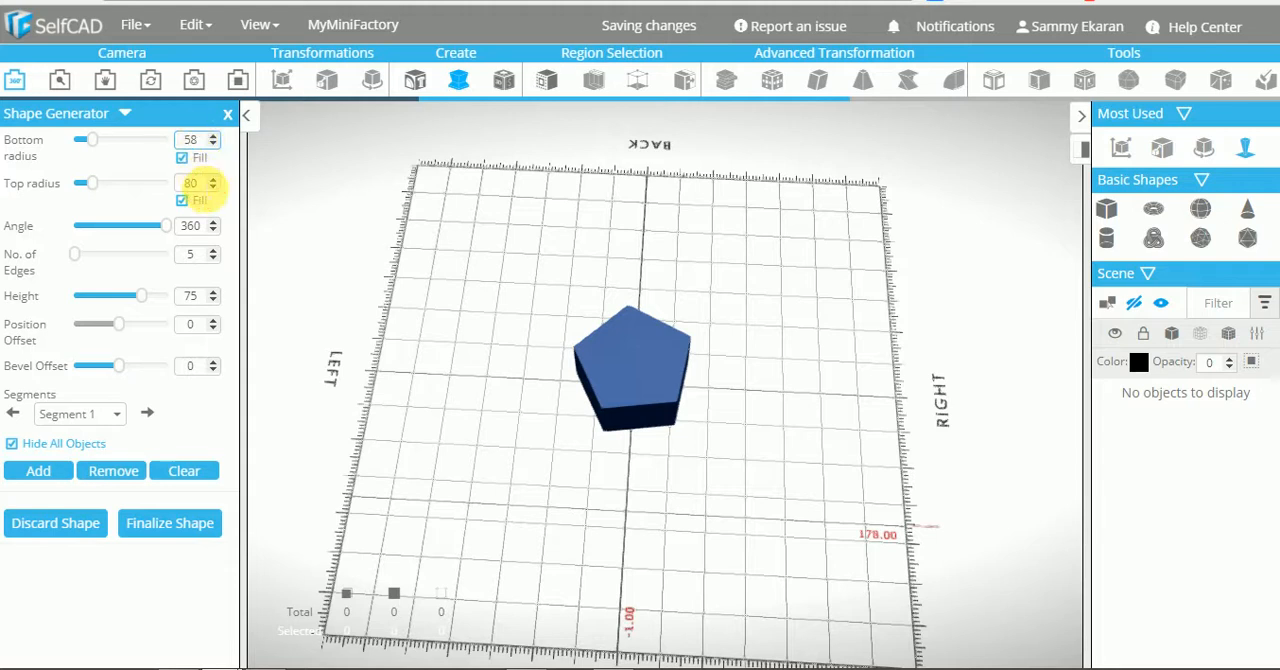
{"action": "double_click", "coordinate": [190, 183]}
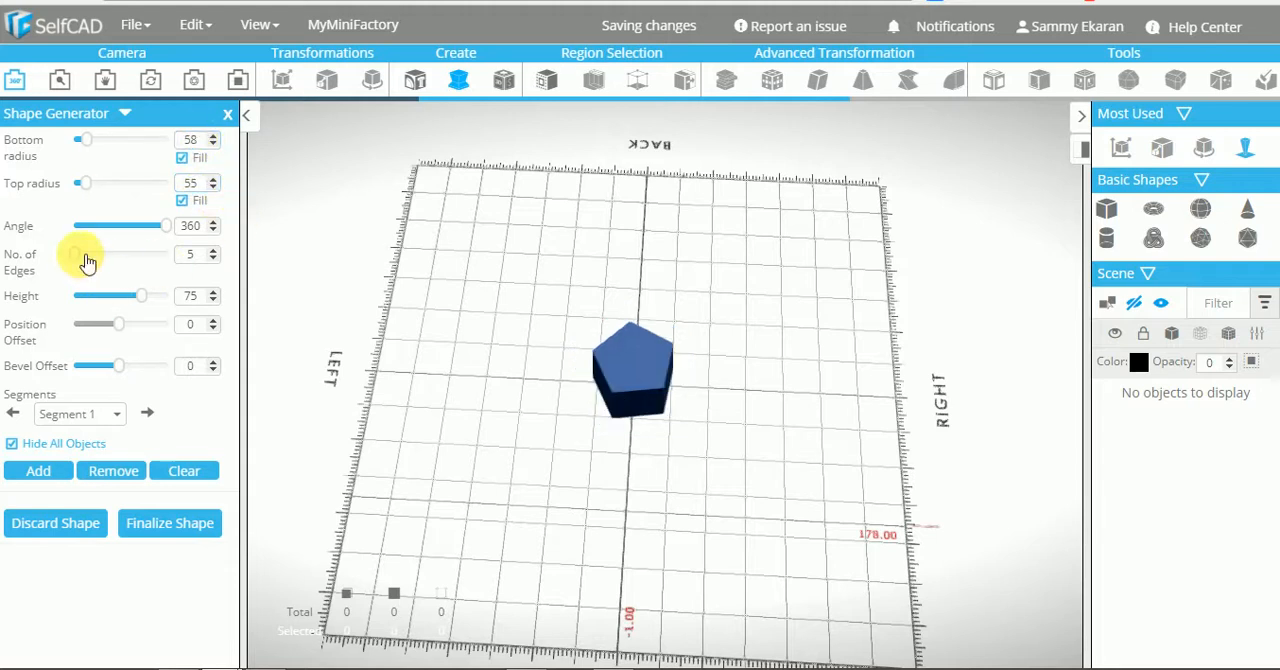
{"action": "left_click_drag", "start_coordinate": [88, 256], "coordinate": [186, 268]}
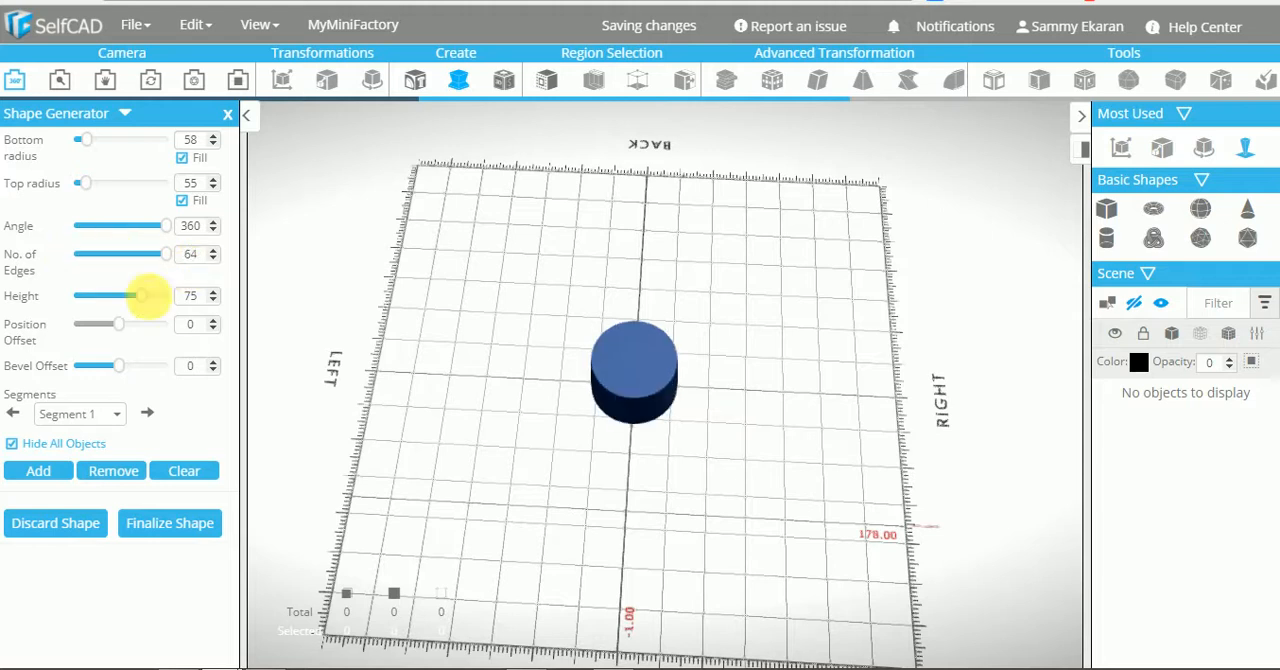
{"action": "left_click_drag", "start_coordinate": [150, 307], "coordinate": [101, 304]}
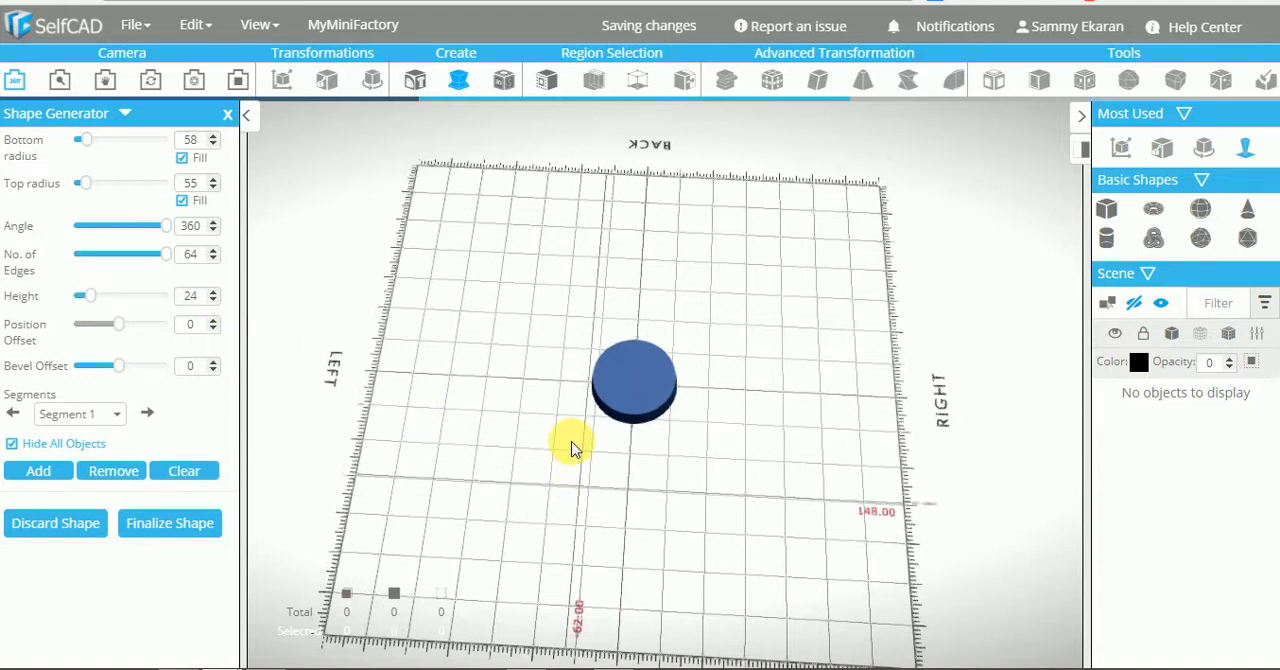
{"action": "left_click_drag", "start_coordinate": [574, 447], "coordinate": [578, 430]}
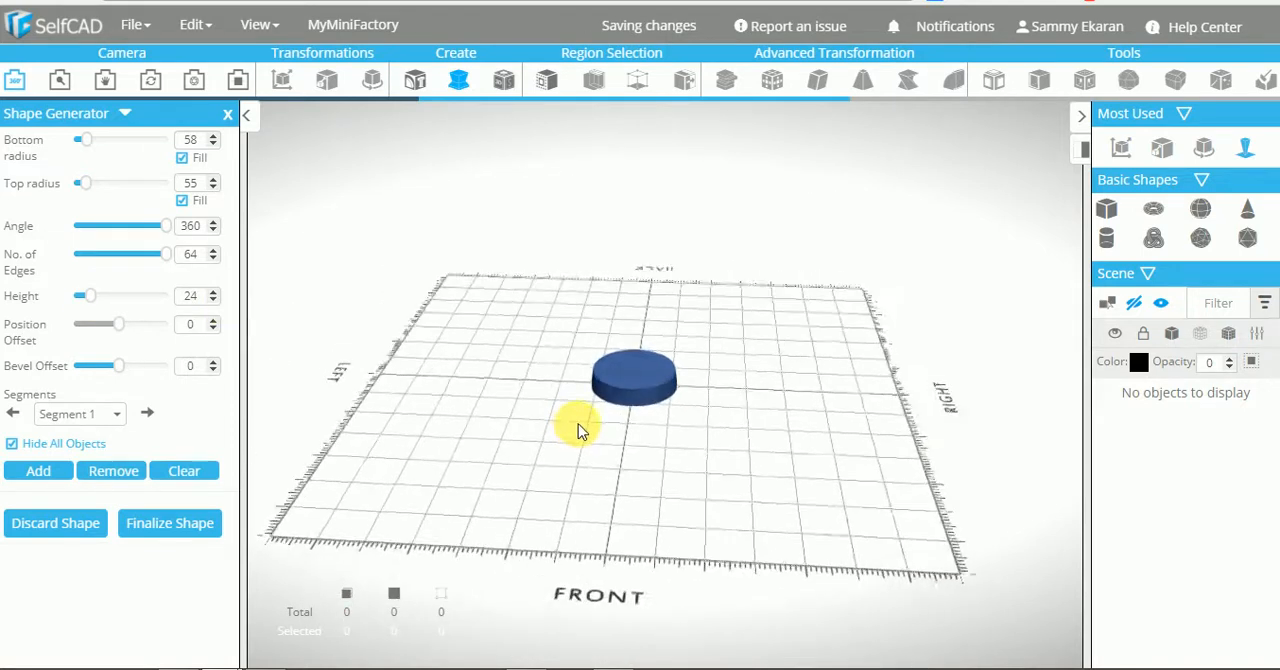
Add a second segment on top of the first with top radius 34 and height 28
{"action": "left_click", "coordinate": [38, 470]}
{"action": "left_click_drag", "start_coordinate": [505, 433], "coordinate": [506, 445]}
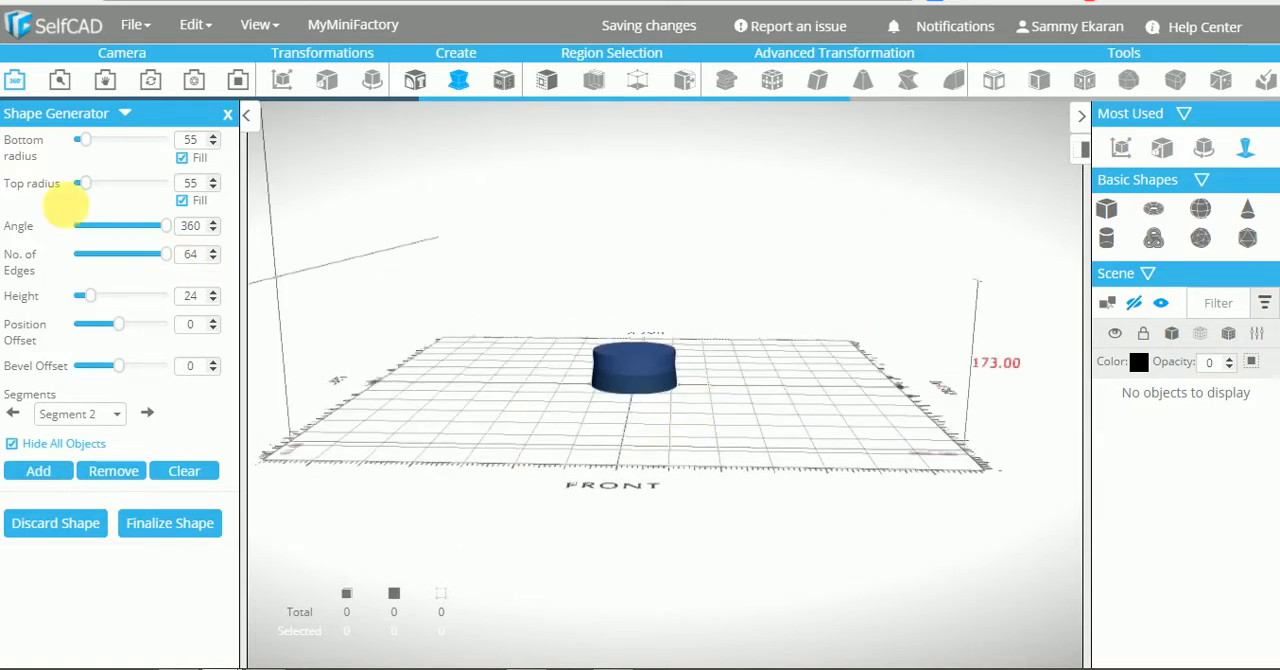
{"action": "left_click", "coordinate": [201, 191]}
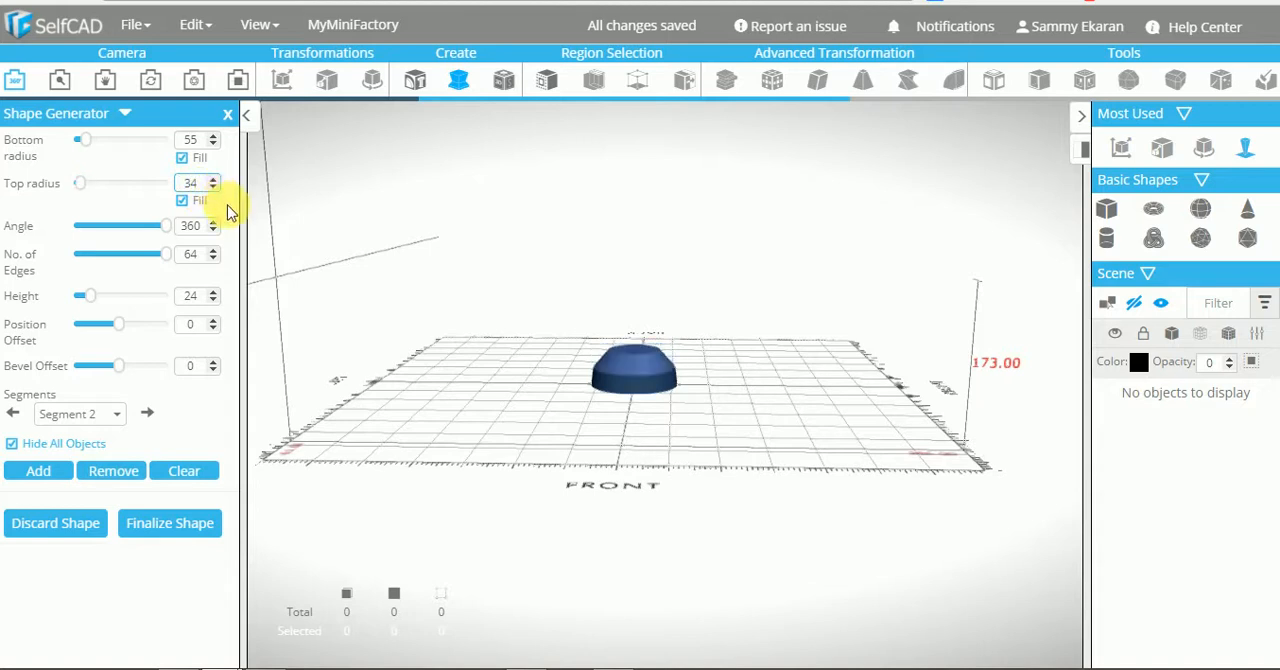
{"action": "left_click_drag", "start_coordinate": [524, 341], "coordinate": [525, 436]}
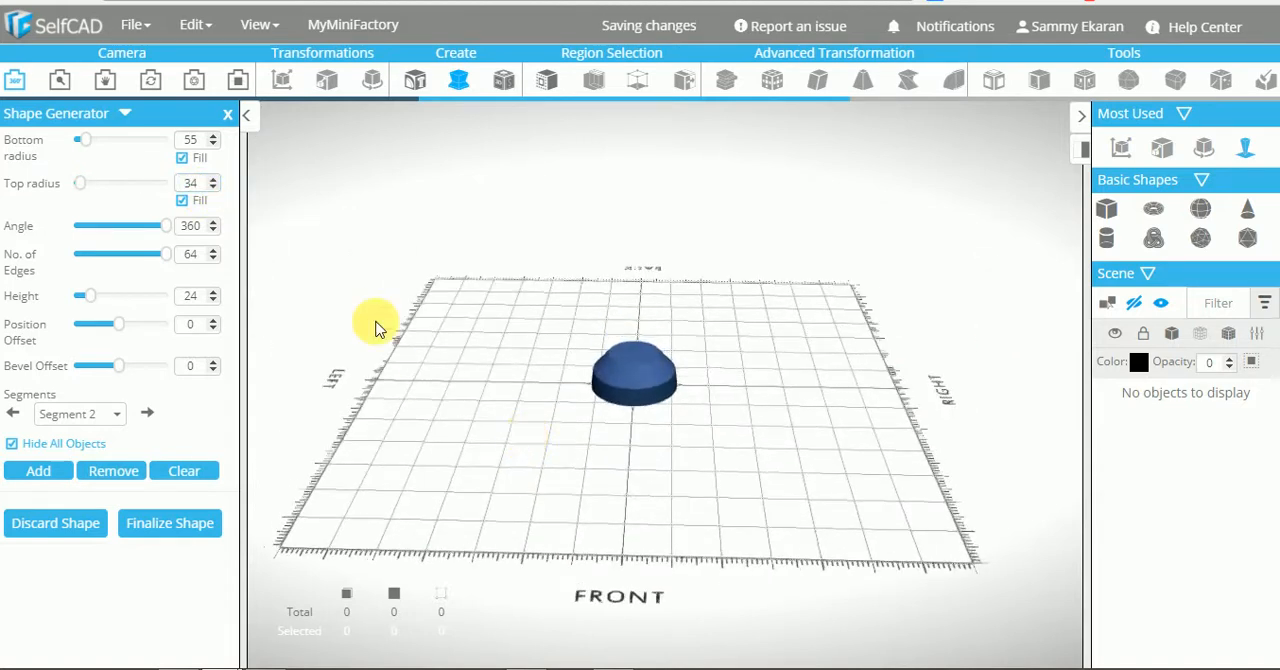
{"action": "left_click_drag", "start_coordinate": [477, 403], "coordinate": [477, 406]}
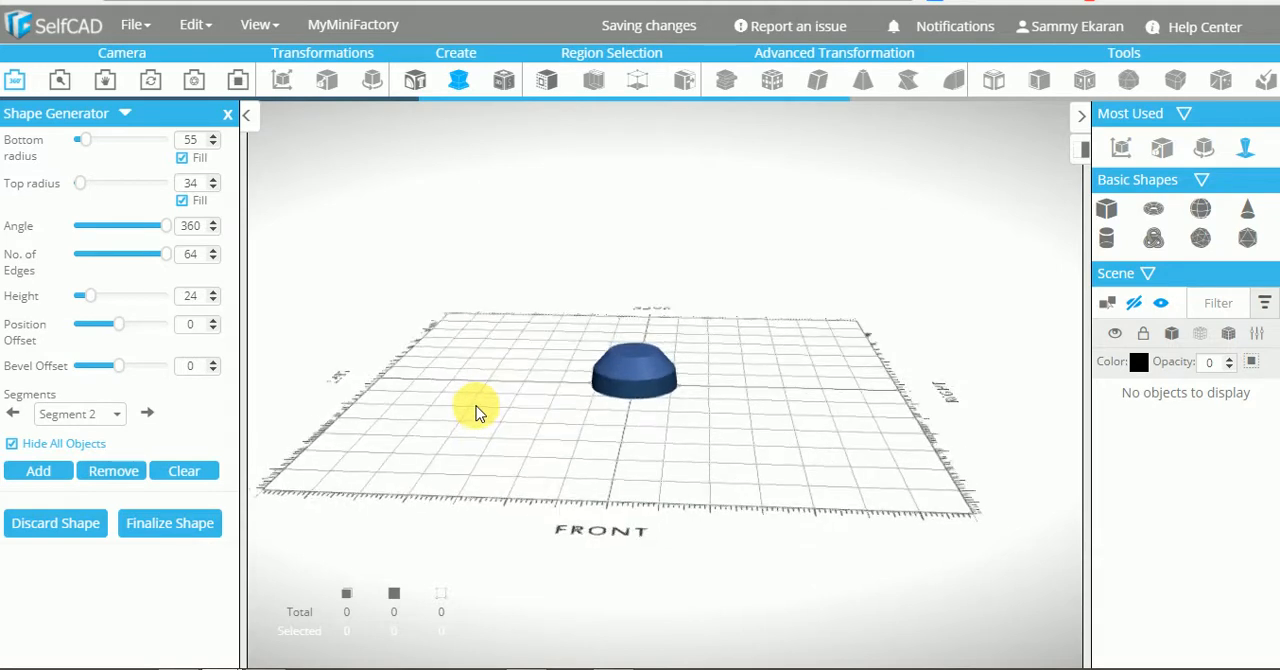
{"action": "left_click_drag", "start_coordinate": [100, 305], "coordinate": [104, 305]}
{"action": "left_click_drag", "start_coordinate": [509, 431], "coordinate": [514, 449]}
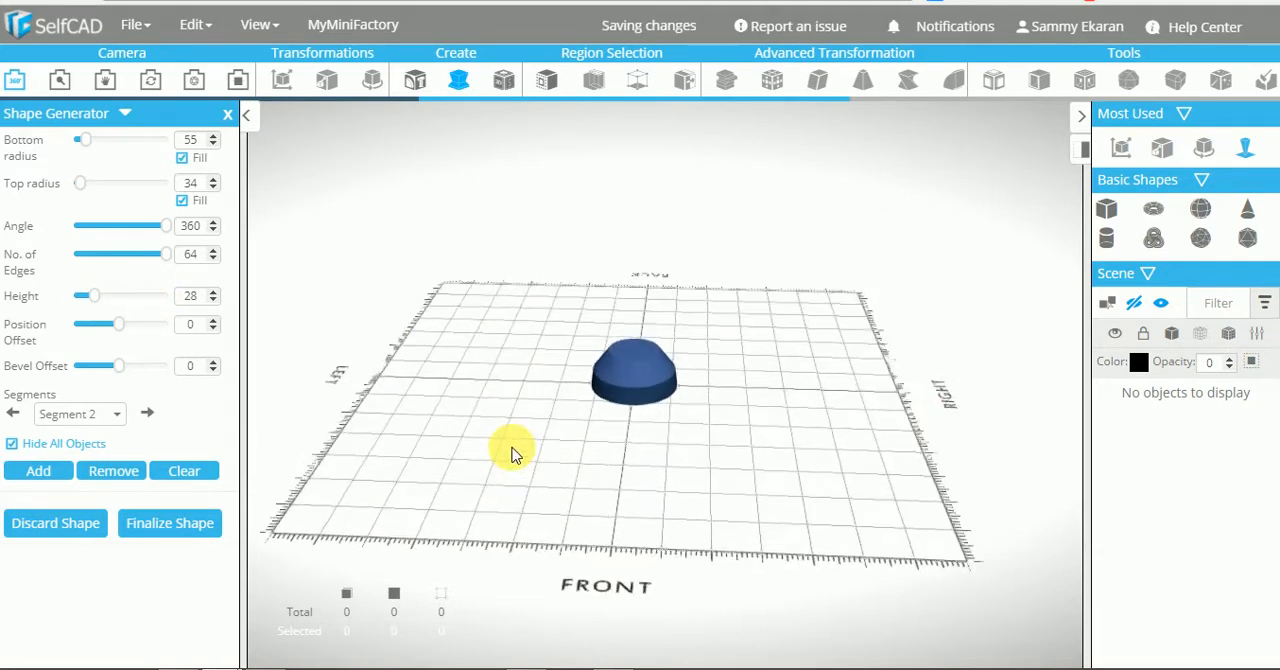
Add a third segment with top radius 20 and height 22, and finalize the cup shape
{"action": "left_click", "coordinate": [40, 472]}
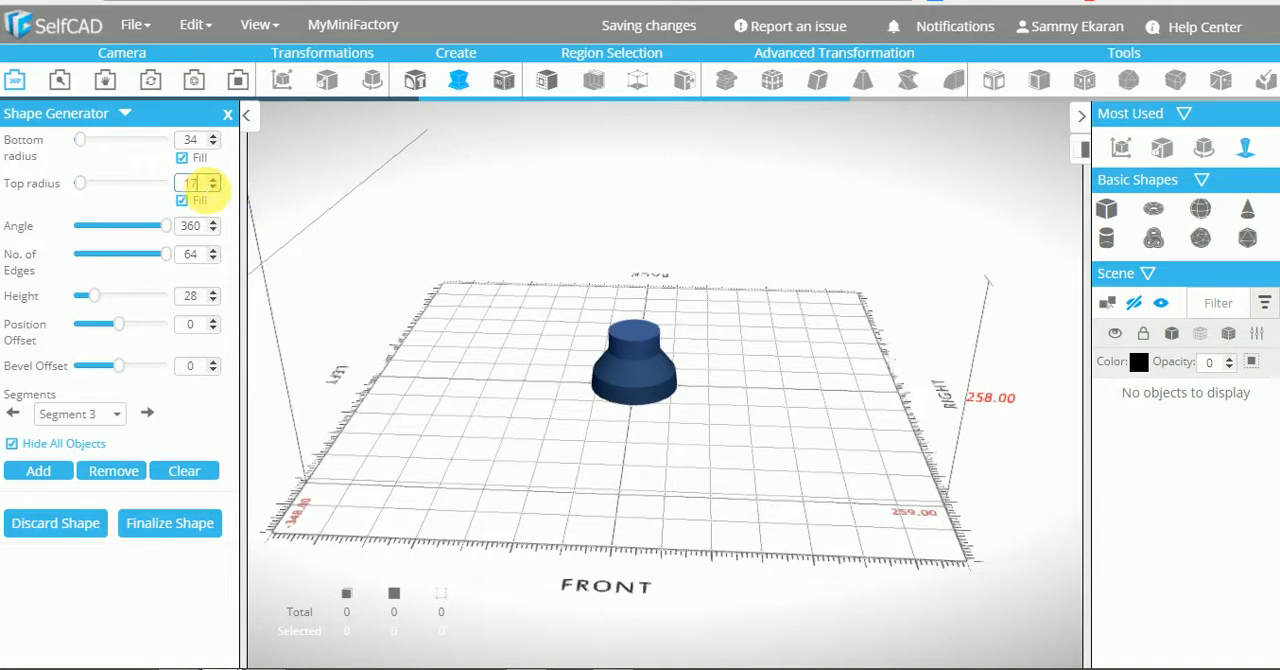
{"action": "left_click_drag", "start_coordinate": [590, 393], "coordinate": [575, 381]}
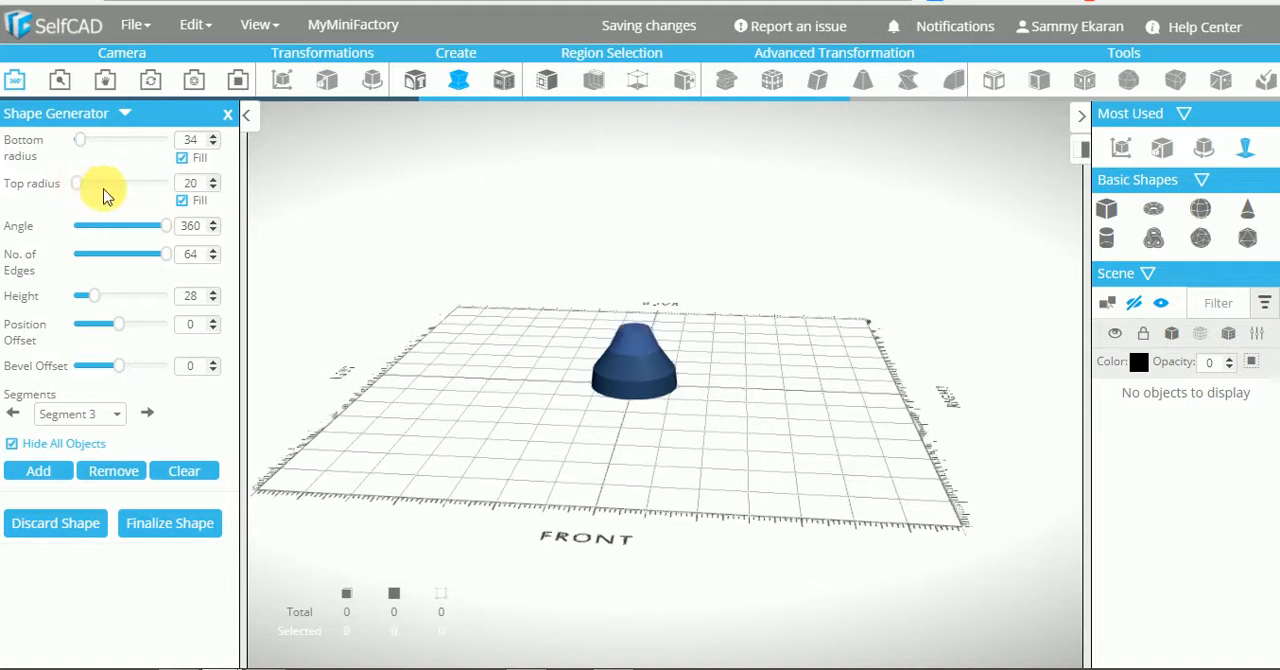
{"action": "left_click_drag", "start_coordinate": [499, 403], "coordinate": [507, 430]}
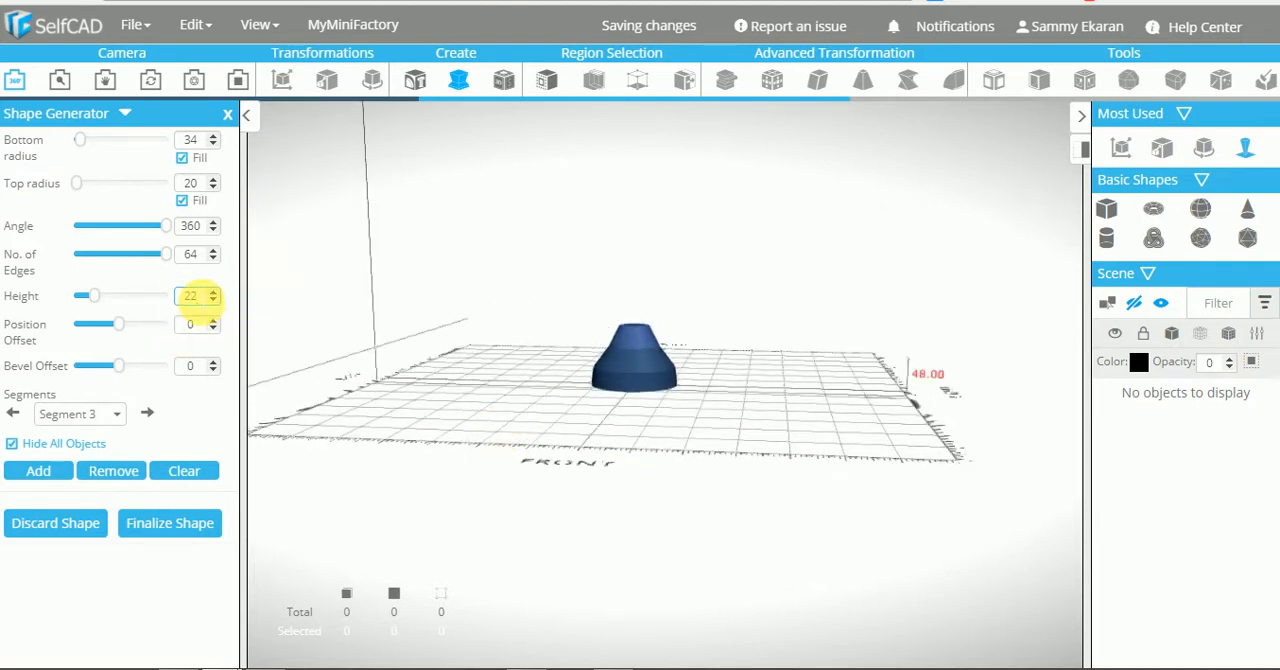
{"action": "left_click", "coordinate": [276, 303]}
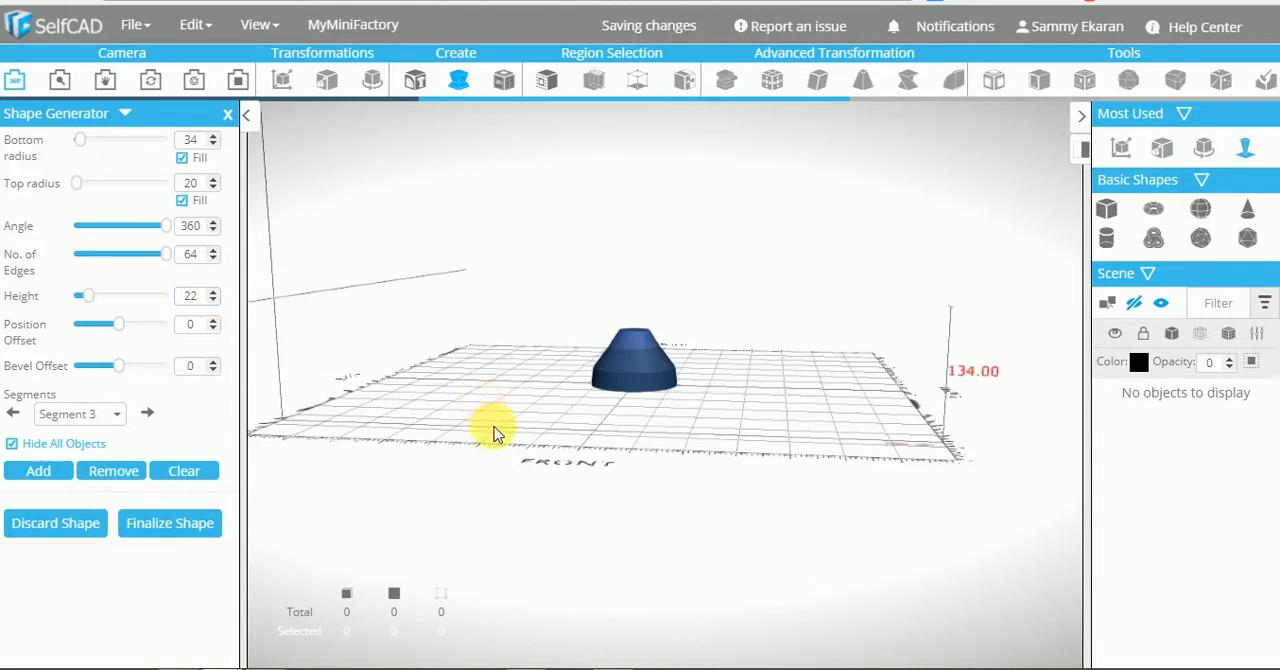
{"action": "left_click_drag", "start_coordinate": [494, 430], "coordinate": [503, 437]}
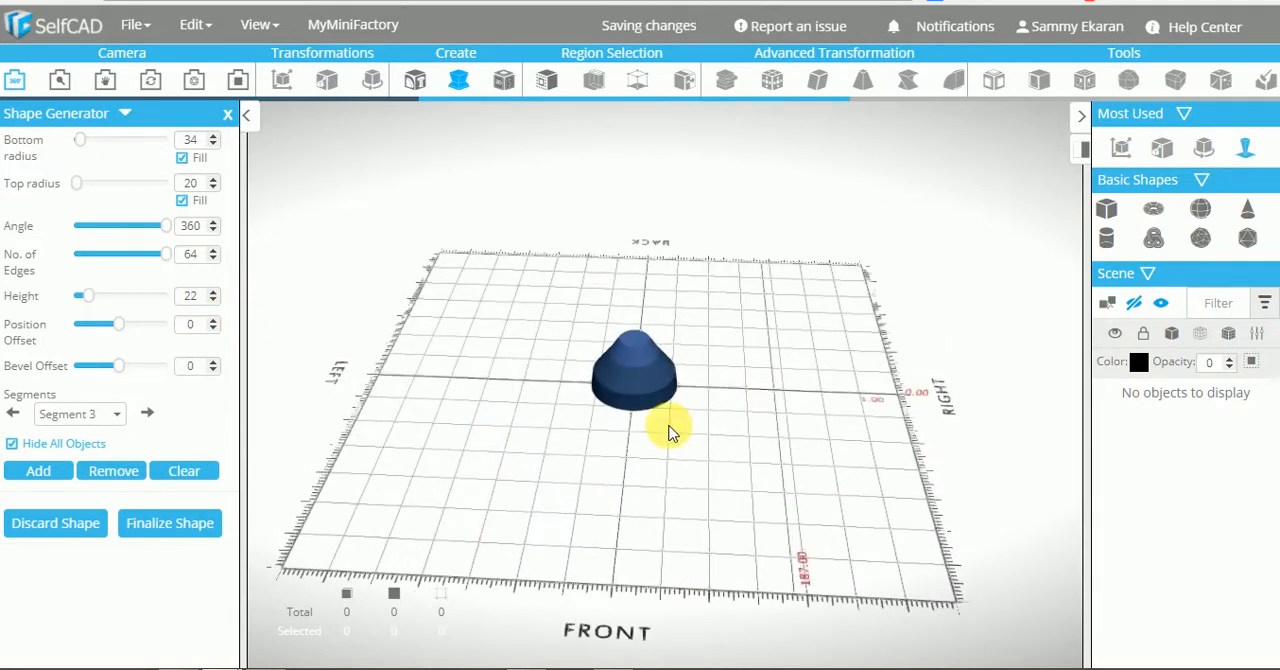
{"action": "left_click", "coordinate": [162, 537]}
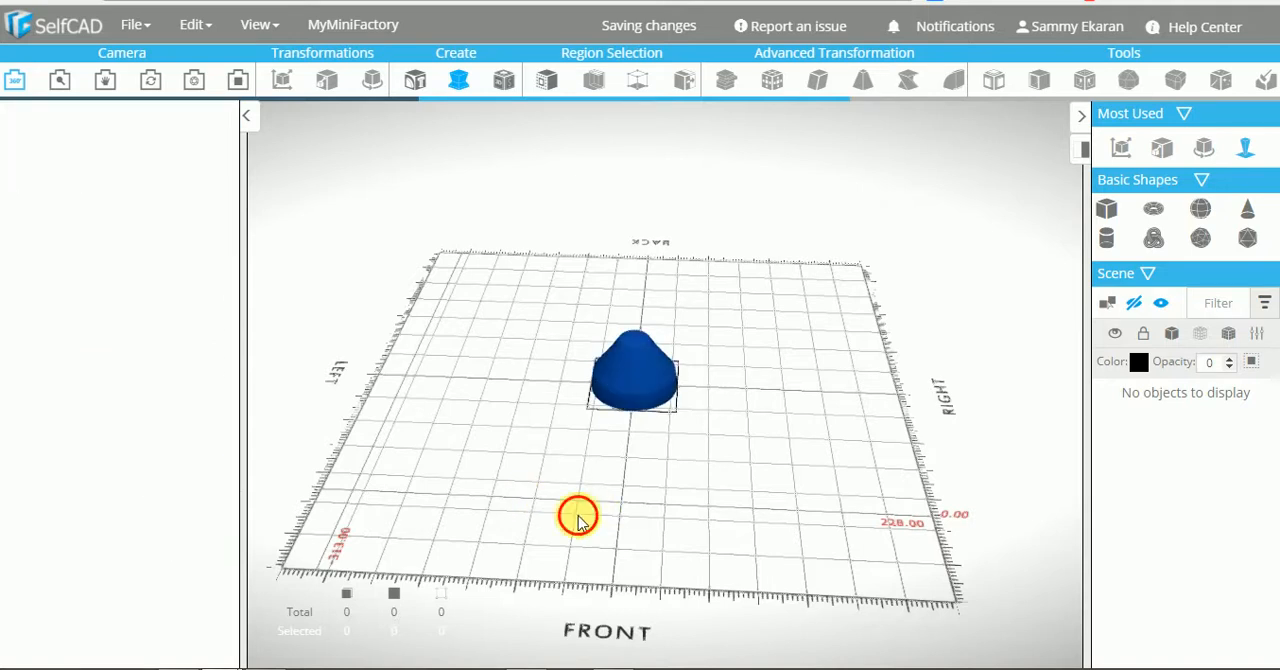
{"action": "left_click_drag", "start_coordinate": [577, 514], "coordinate": [611, 505]}
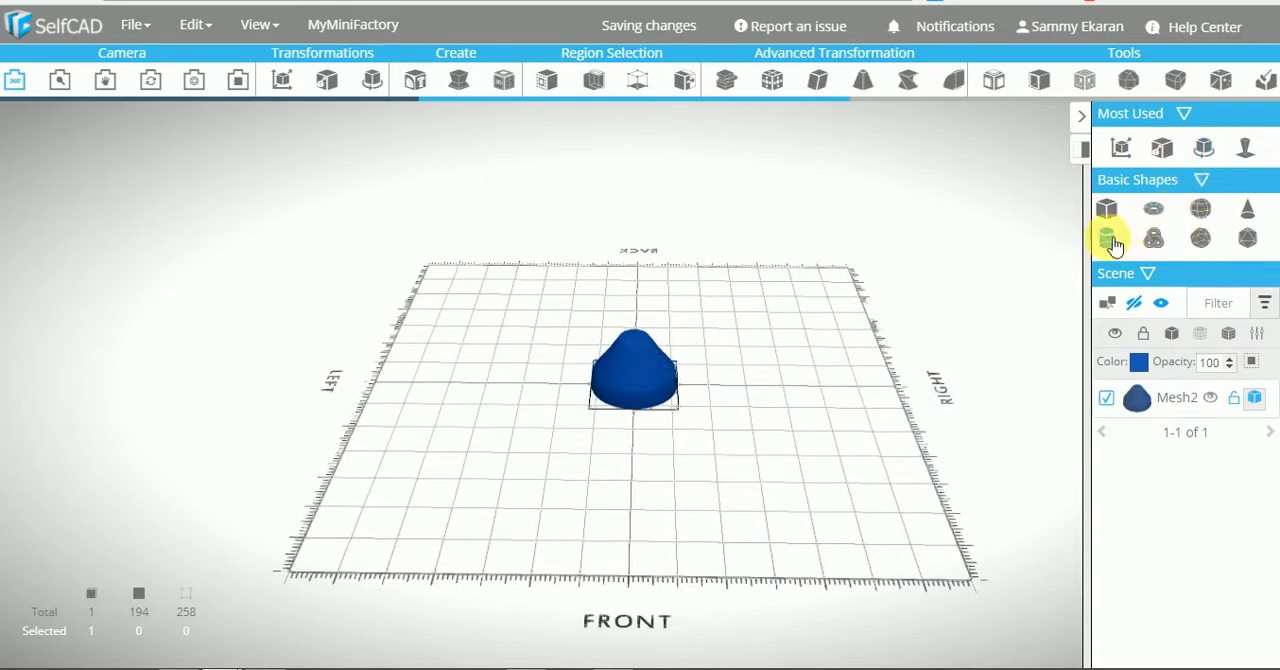
Create a basic cylinder at the origin with top and bottom radius 7 for the plunger handle
{"action": "left_click", "coordinate": [1109, 239]}
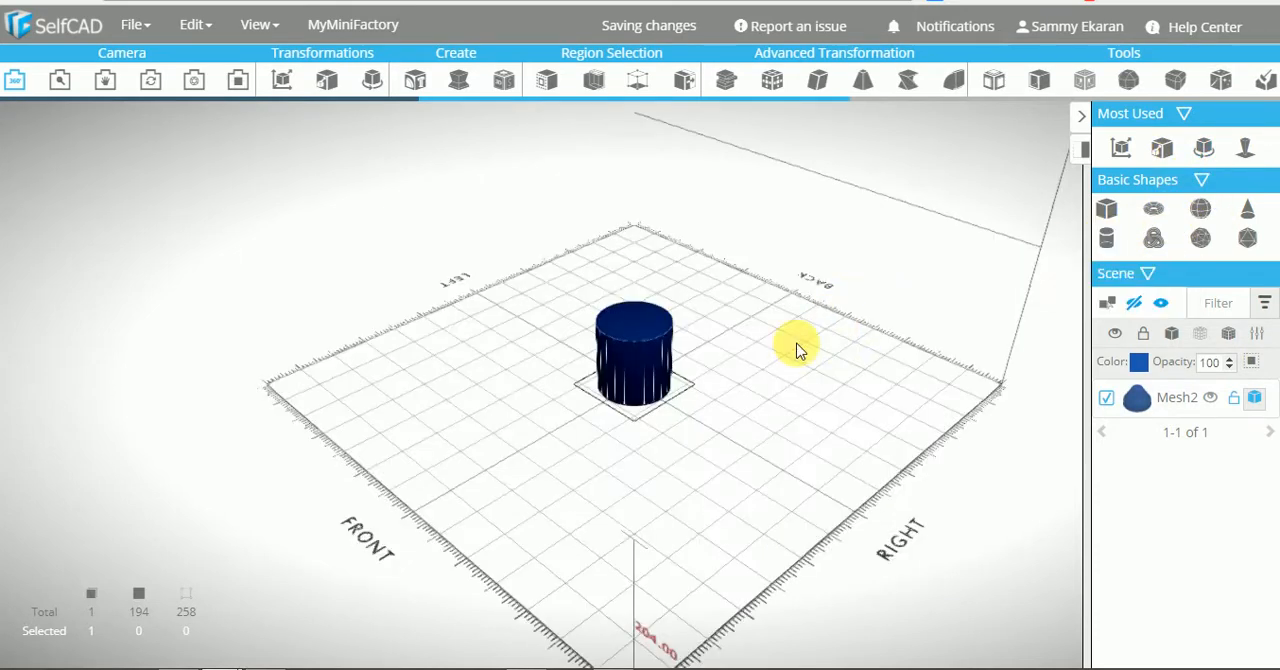
{"action": "left_click_drag", "start_coordinate": [523, 459], "coordinate": [697, 498]}
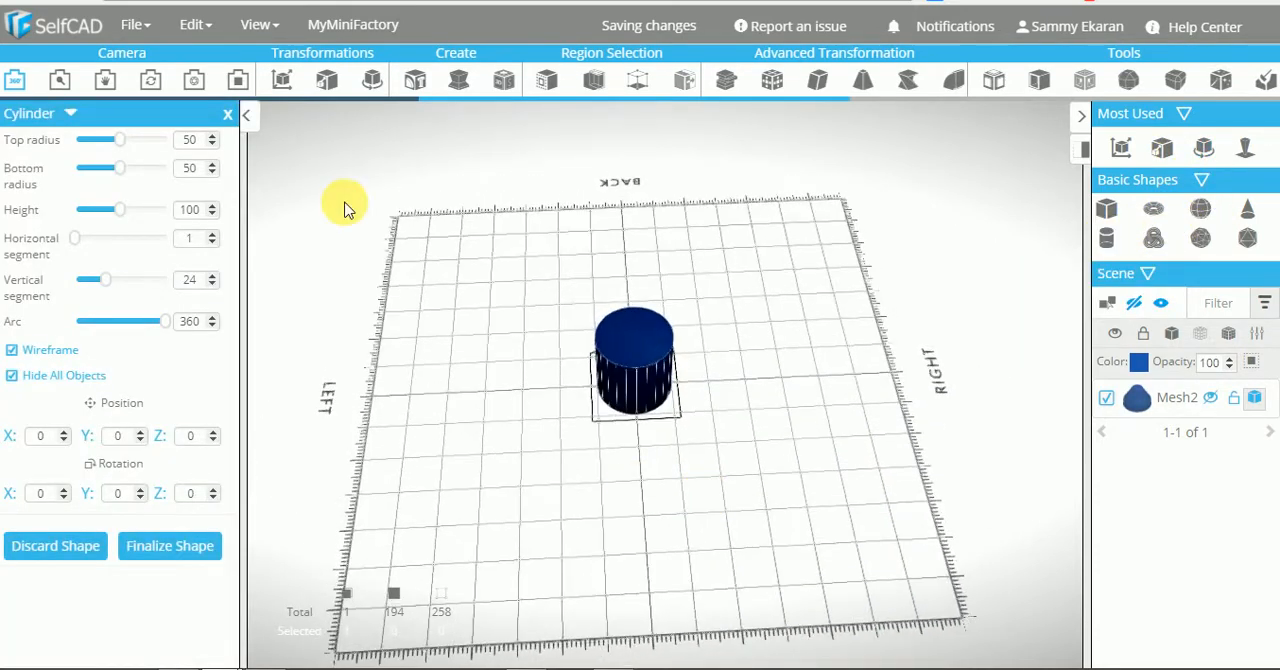
{"action": "left_click", "coordinate": [190, 168]}
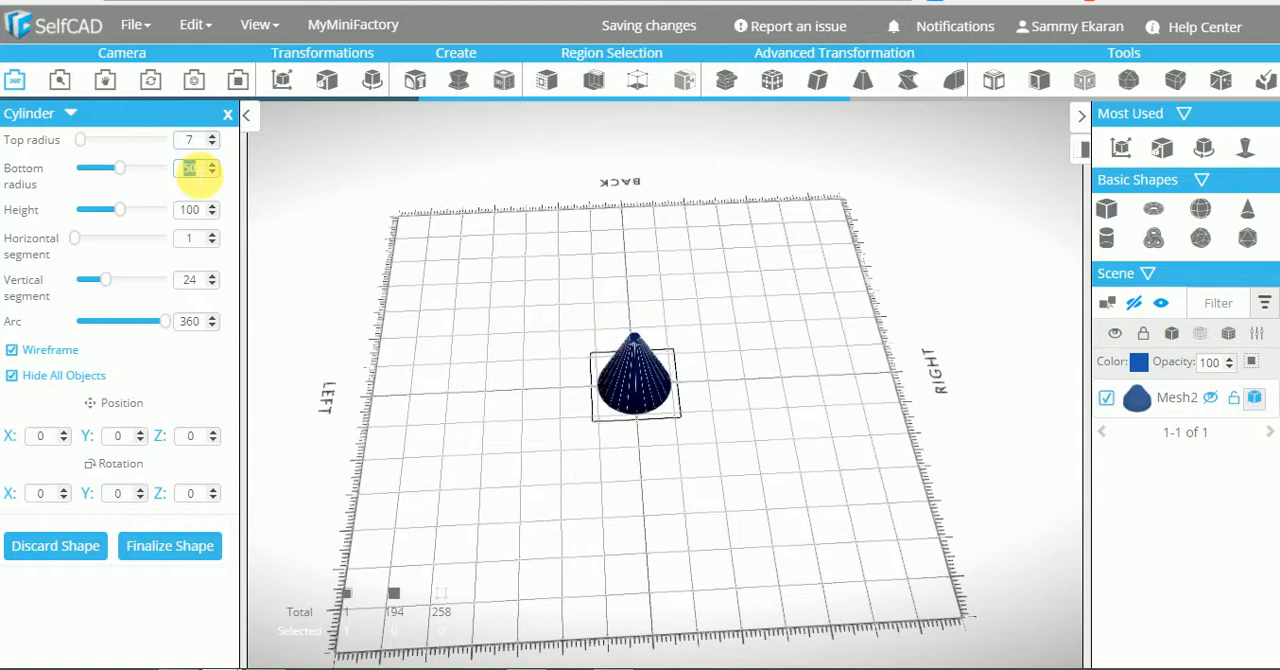
{"action": "type", "text": "7"}
{"action": "key", "text": "Return"}
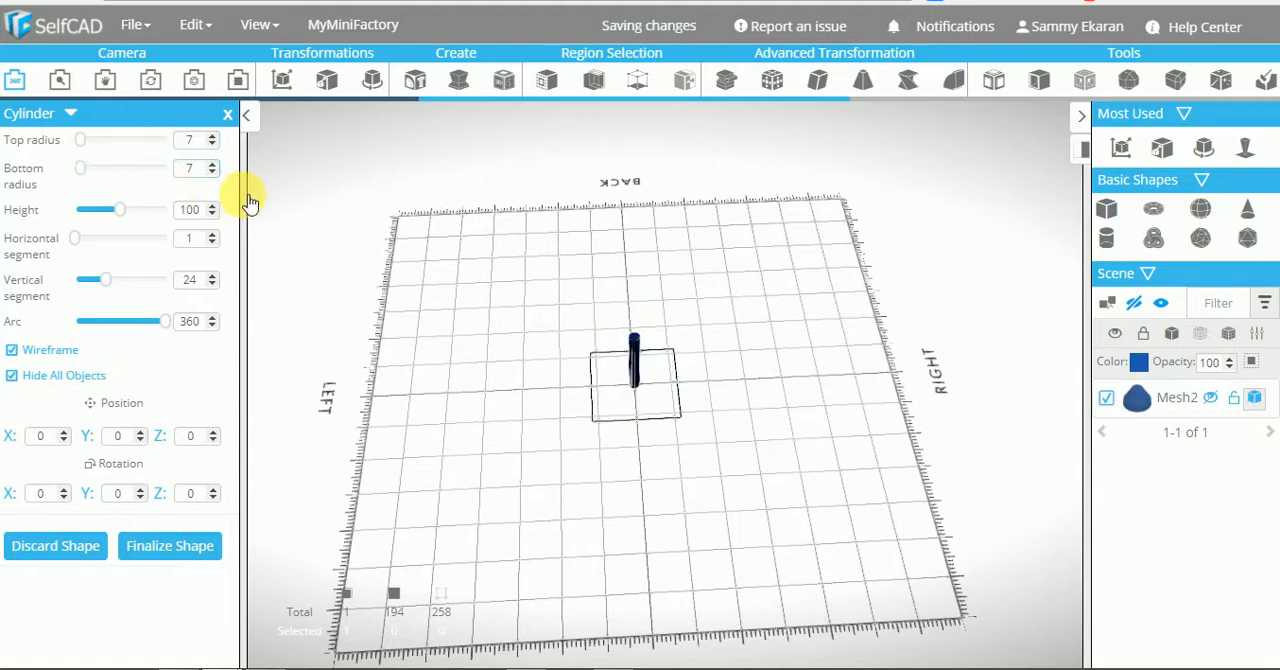
Set the cylinder's height to 200 with 9 horizontal and 25 vertical segments, and finalize it
{"action": "left_click_drag", "start_coordinate": [120, 217], "coordinate": [158, 222]}
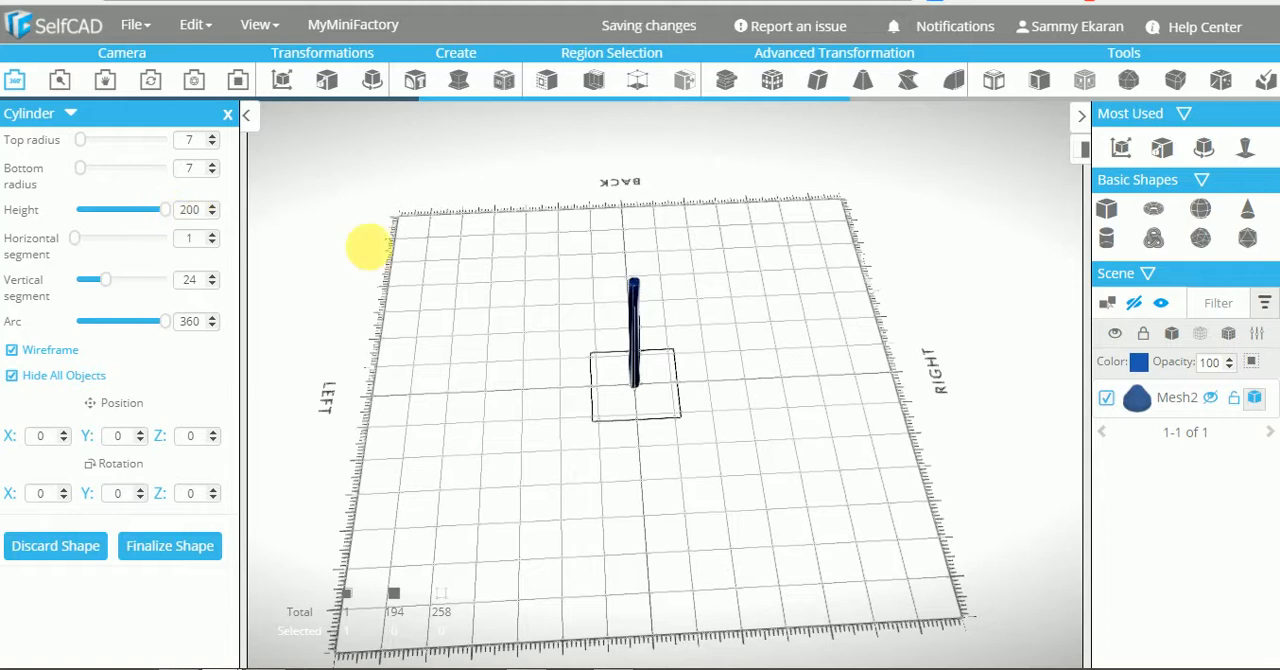
{"action": "left_click_drag", "start_coordinate": [546, 358], "coordinate": [544, 345]}
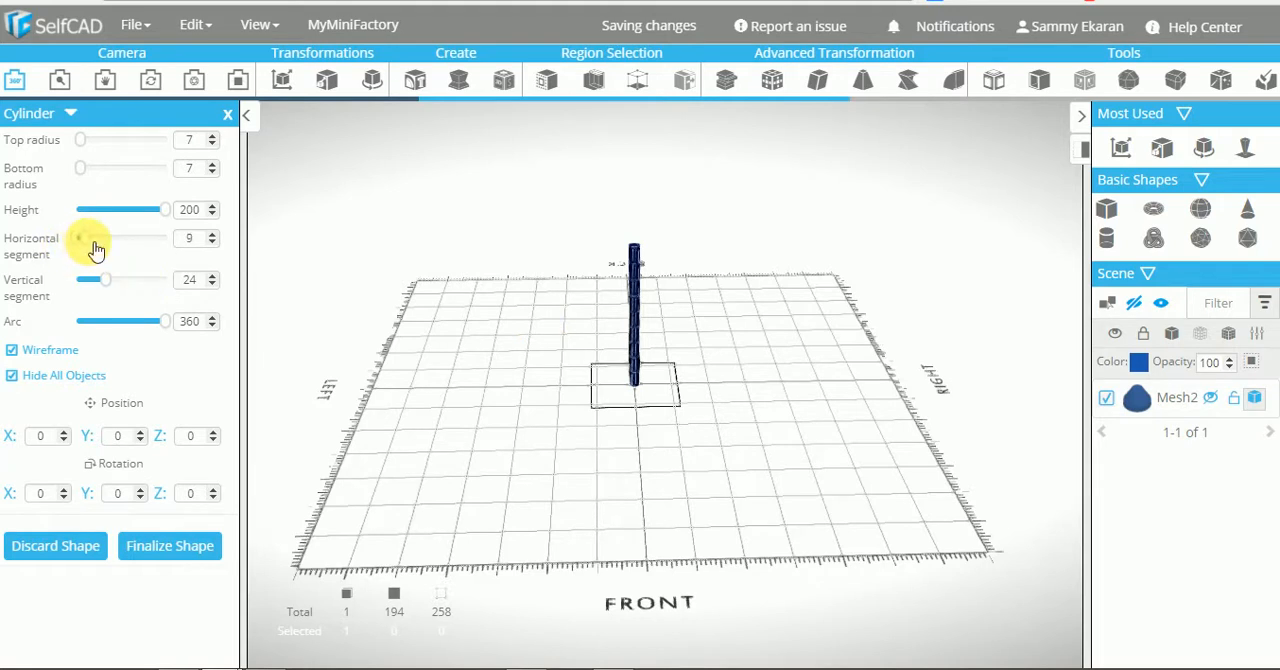
{"action": "left_click_drag", "start_coordinate": [112, 282], "coordinate": [113, 286]}
{"action": "right_click_drag", "start_coordinate": [583, 478], "coordinate": [567, 443]}
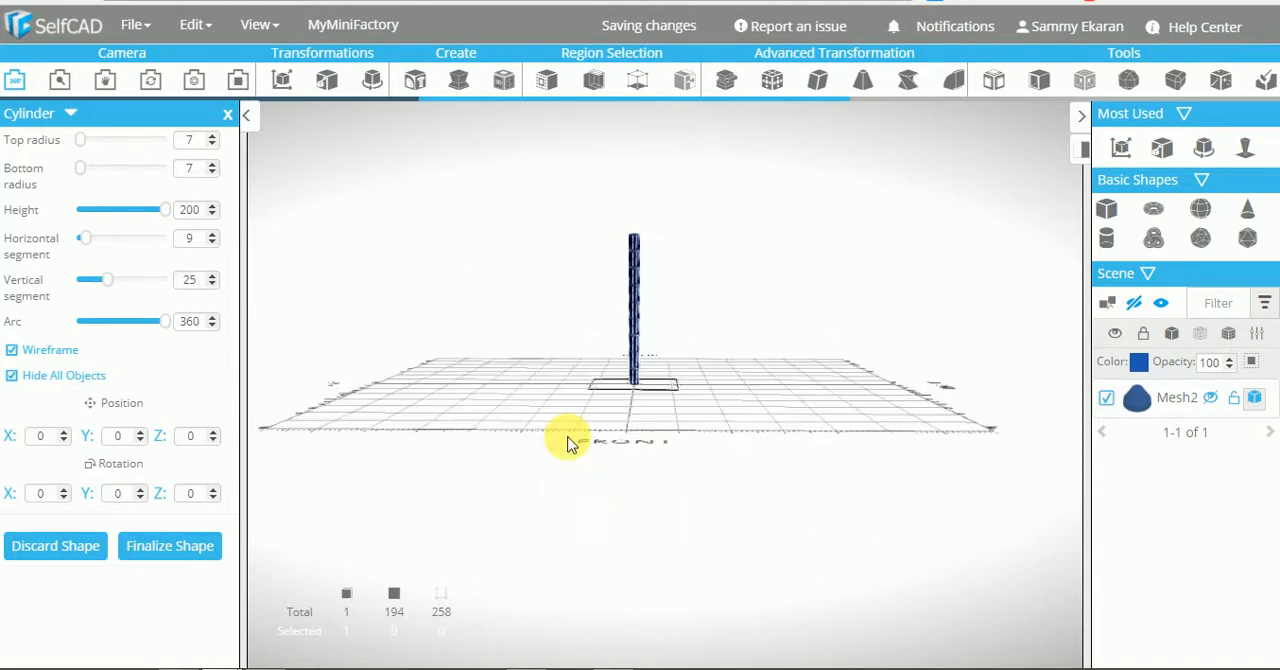
{"action": "left_click", "coordinate": [176, 546]}
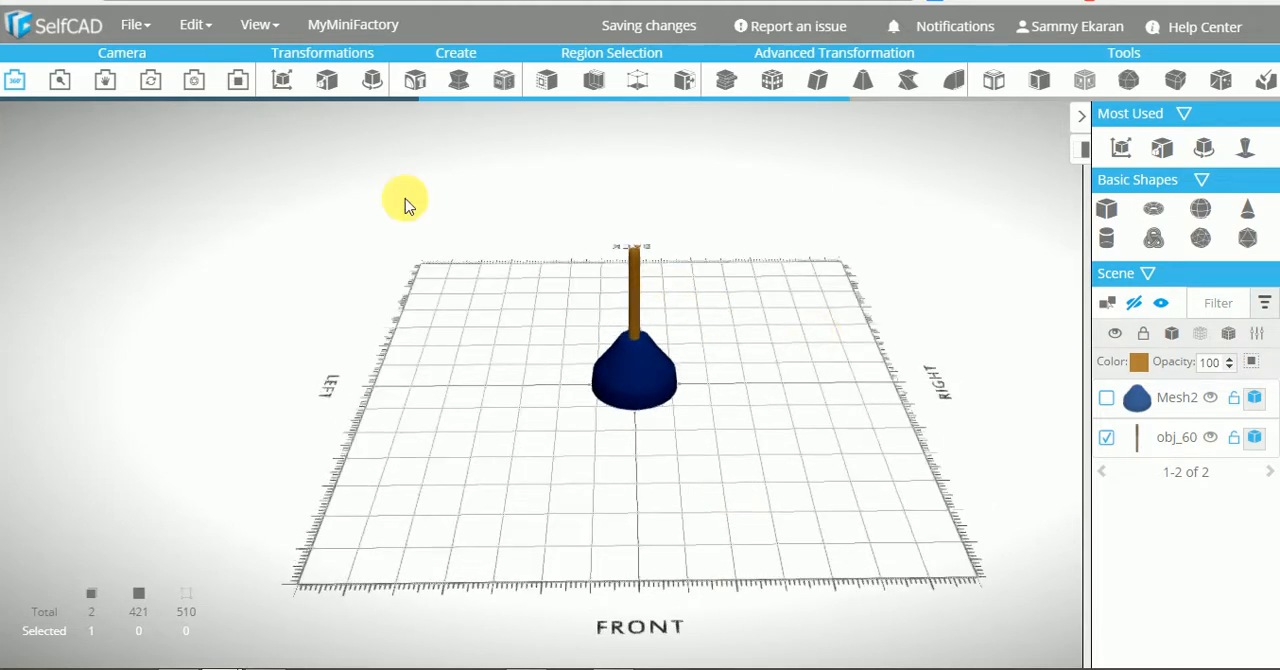
Scale the handle cylinder along Y only, lengthening it to about 243
{"action": "left_click", "coordinate": [327, 80]}
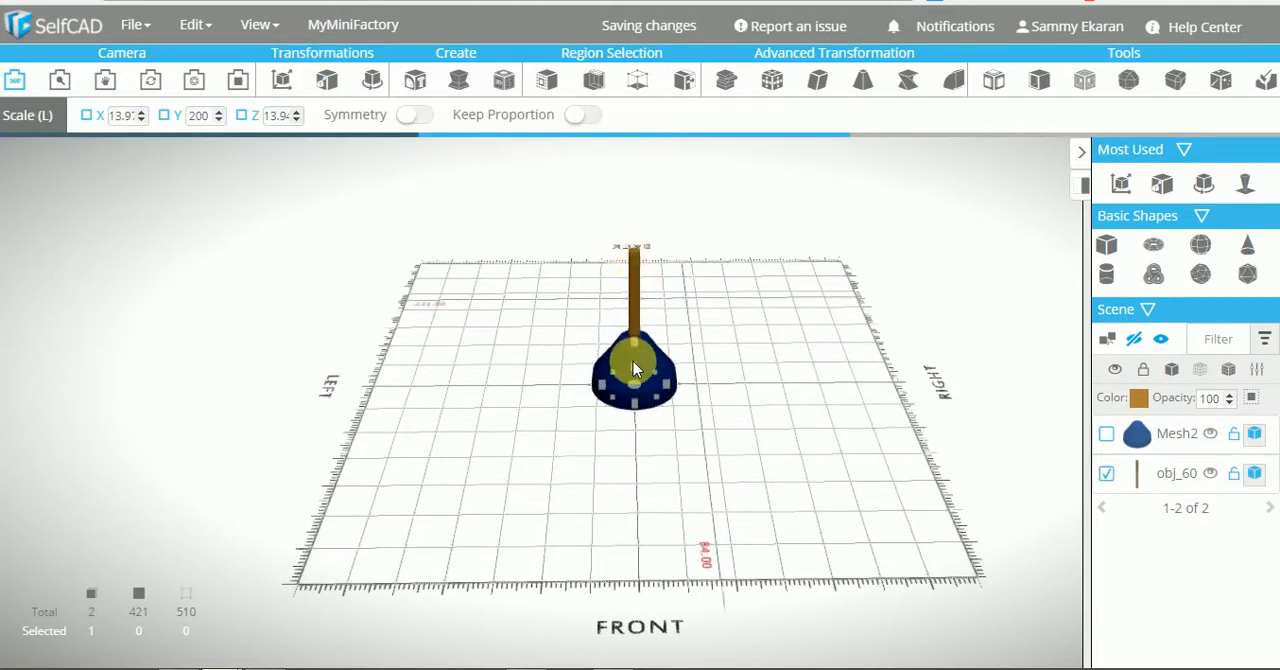
{"action": "left_click", "coordinate": [635, 348]}
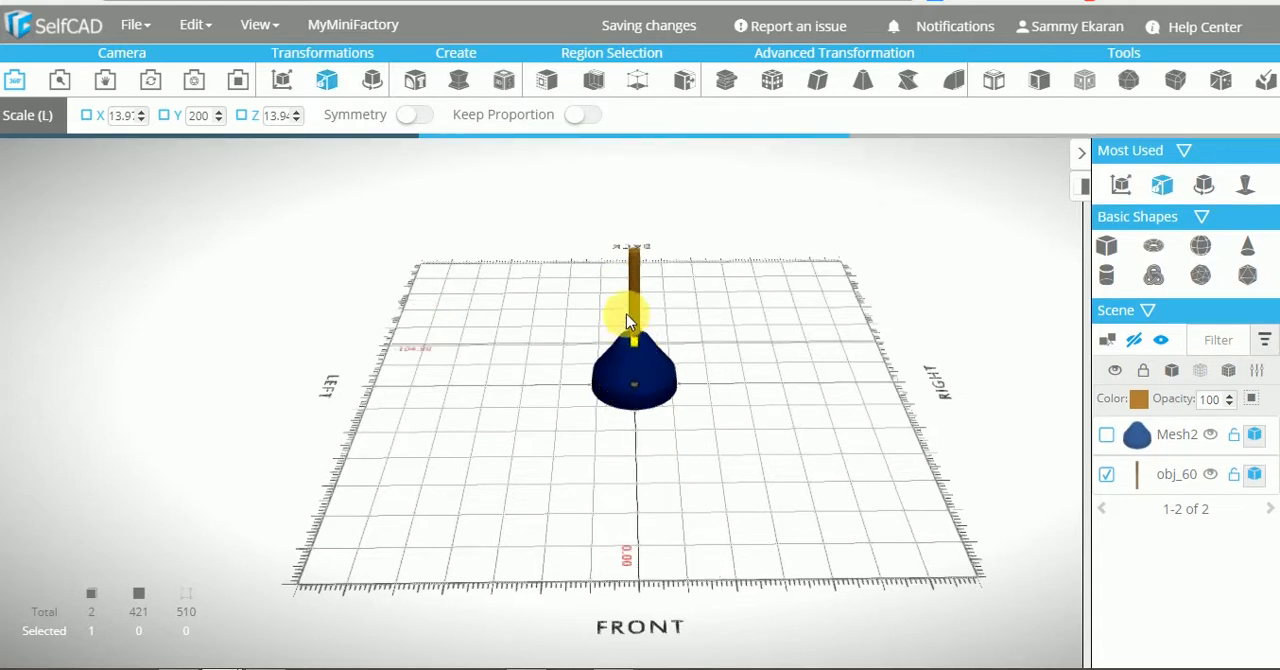
{"action": "left_click_drag", "start_coordinate": [626, 313], "coordinate": [627, 314]}
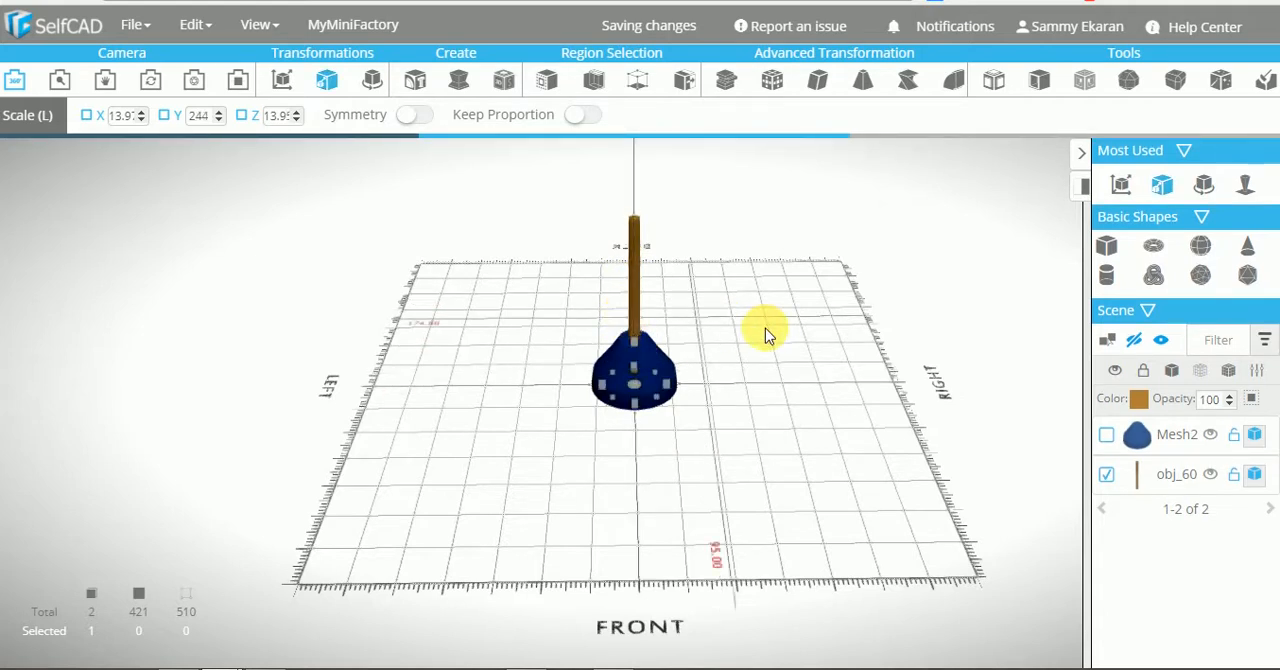
{"action": "left_click_drag", "start_coordinate": [813, 372], "coordinate": [812, 345]}
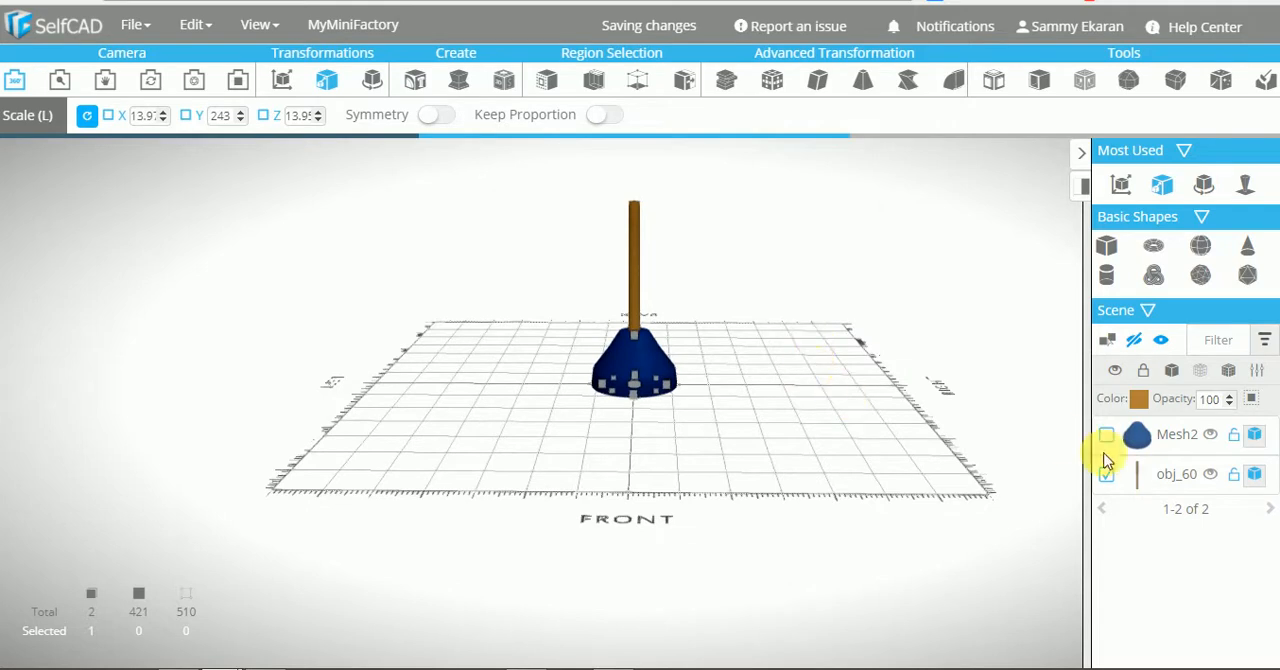
Select the blue cup together with the handle and group them into one object
{"action": "left_click", "coordinate": [1106, 434]}
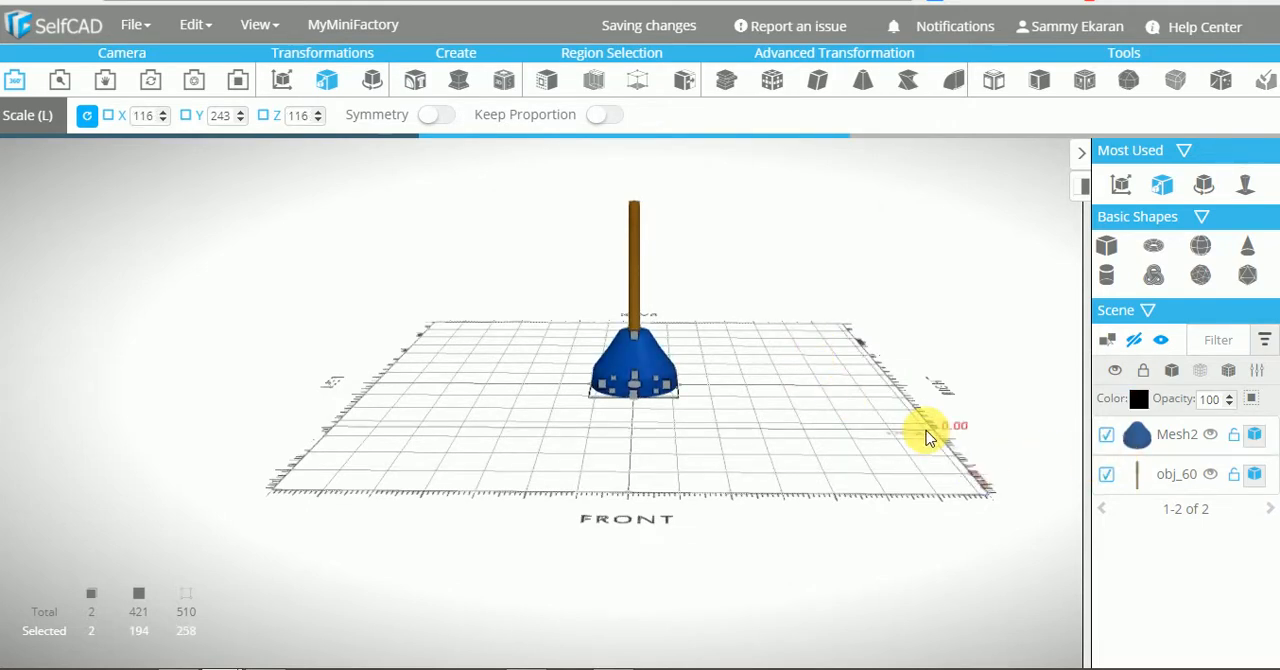
{"action": "key", "text": "ctrl+g"}
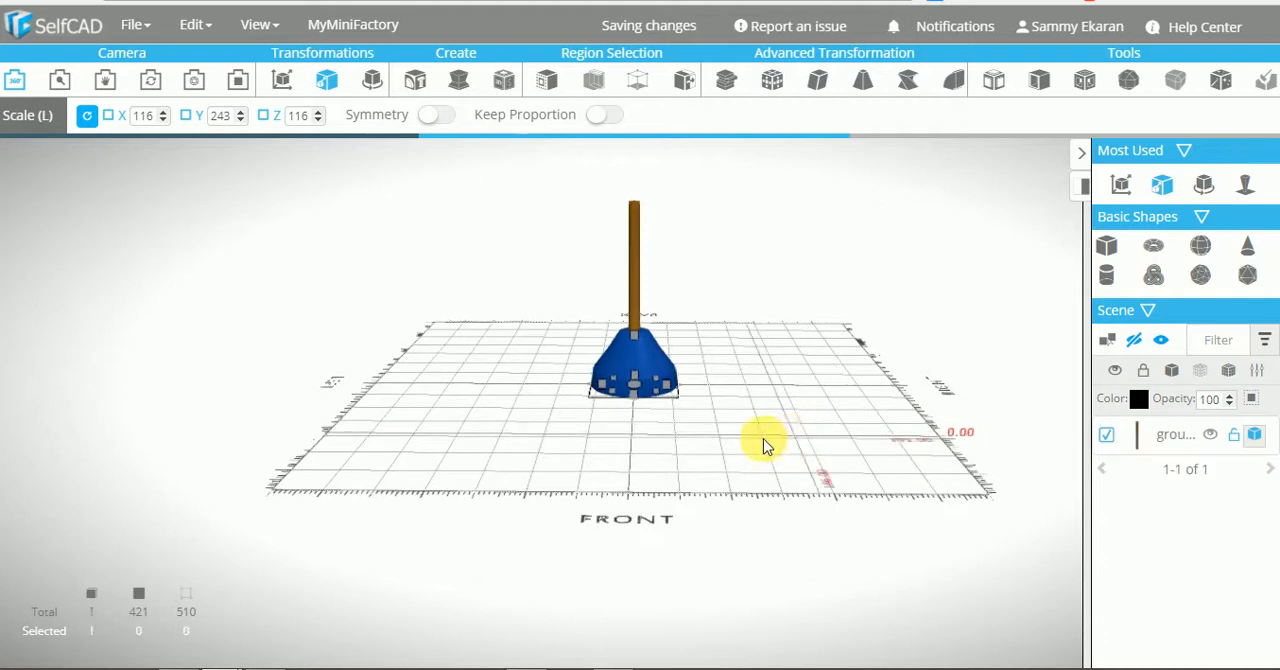
{"action": "left_click", "coordinate": [212, 28]}
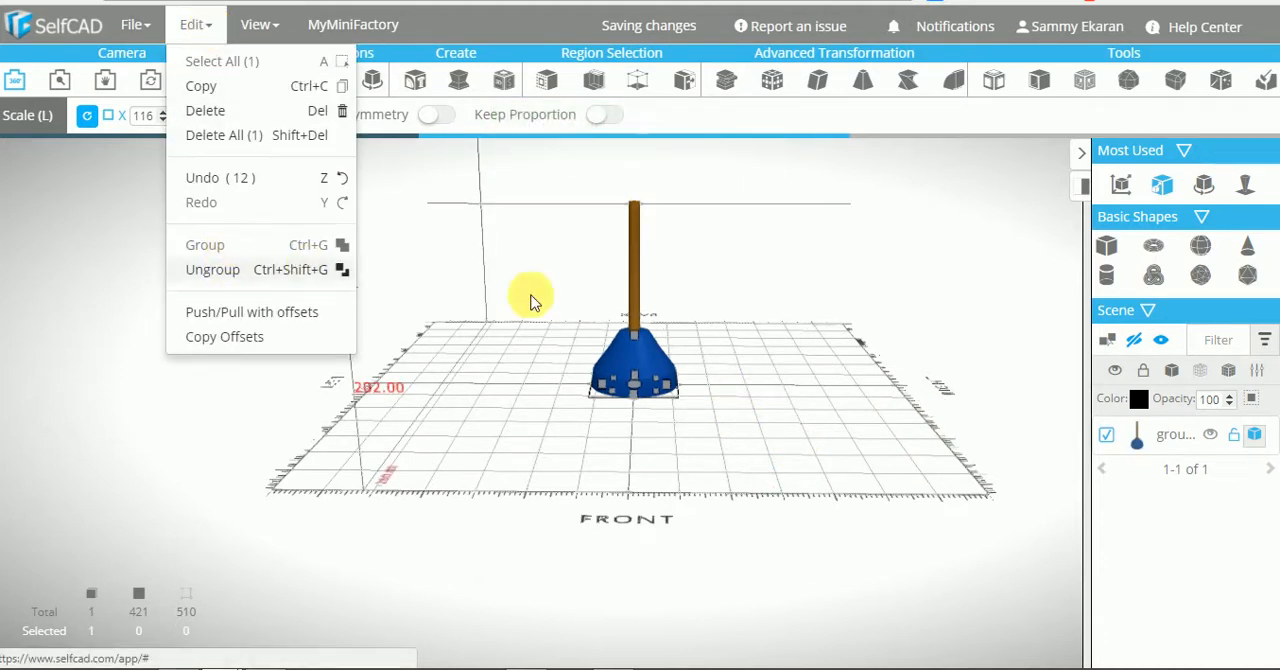
{"action": "left_click_drag", "start_coordinate": [765, 375], "coordinate": [688, 281]}
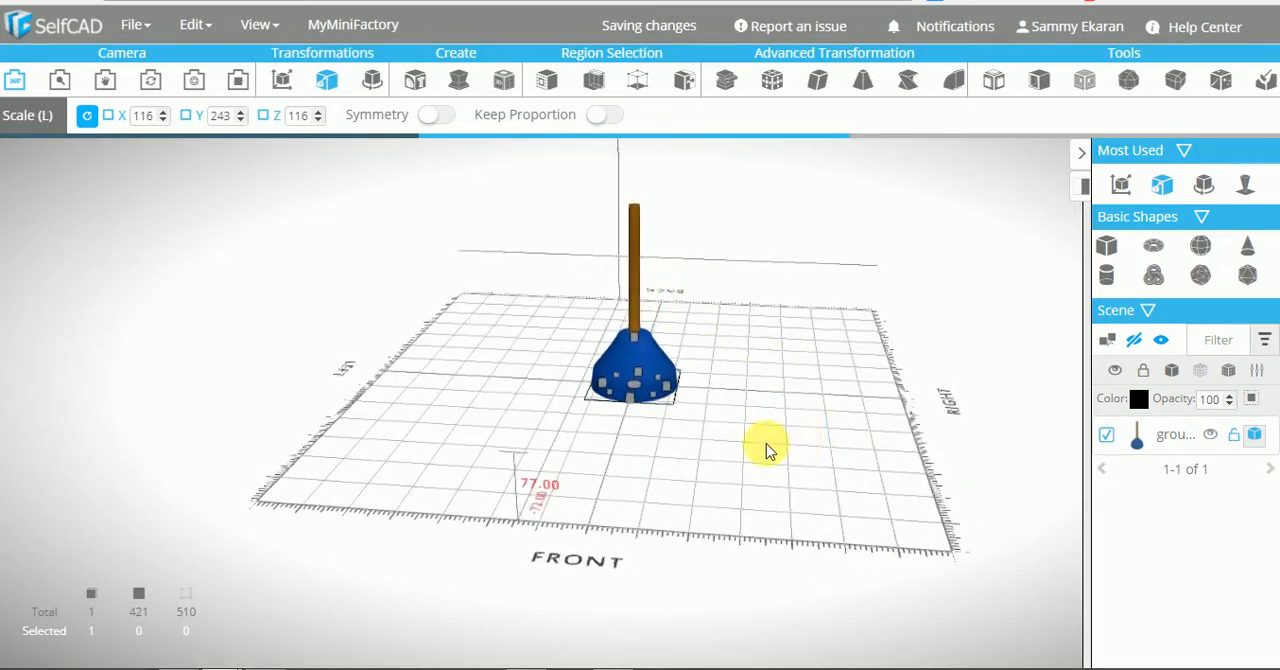
{"action": "left_click_drag", "start_coordinate": [766, 443], "coordinate": [749, 451]}
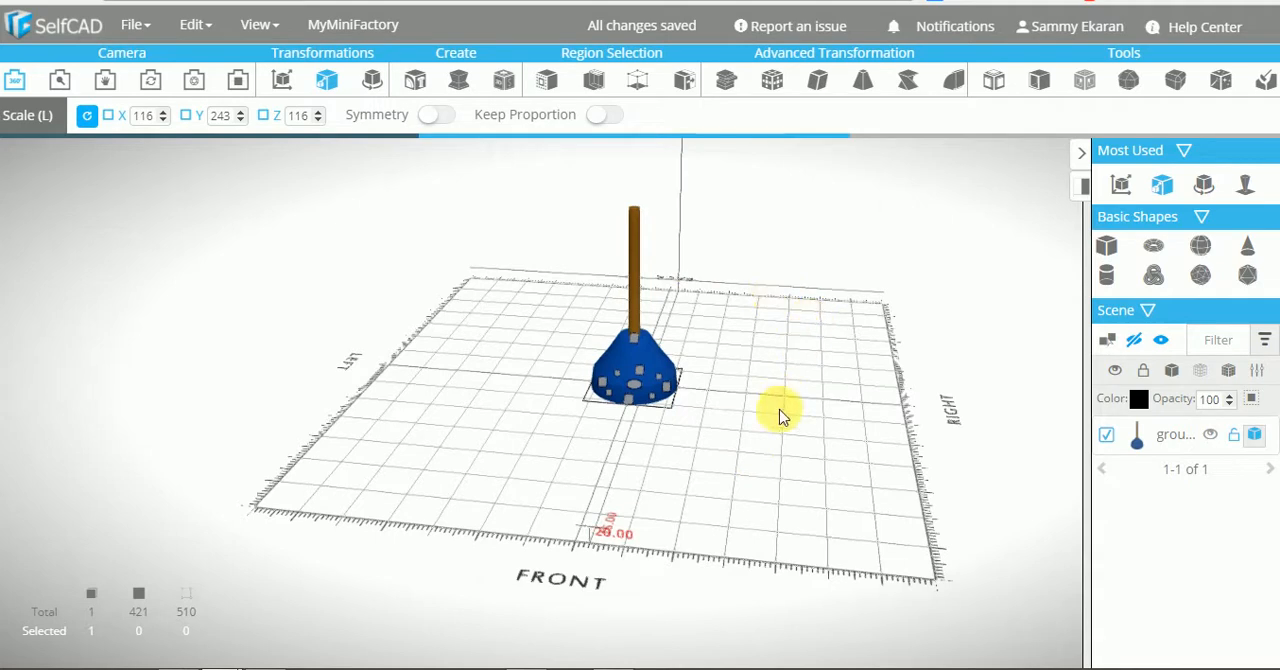
{"action": "left_click_drag", "start_coordinate": [751, 376], "coordinate": [1110, 322]}
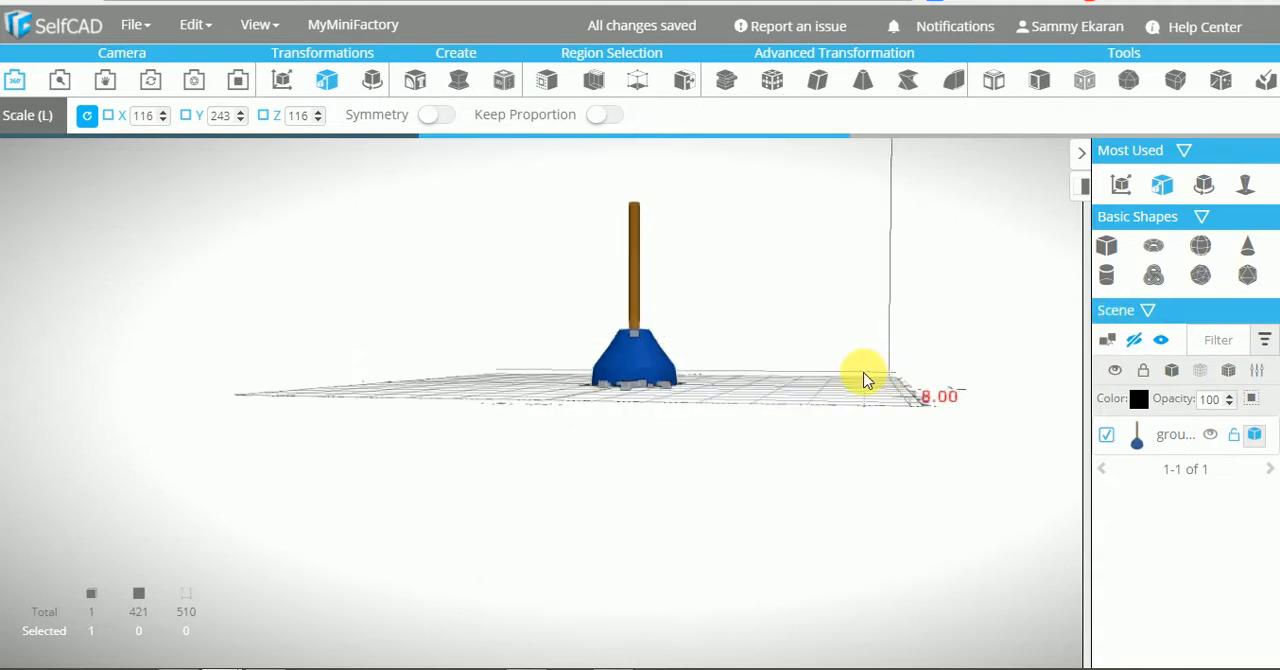
Create a tapered cylinder at the origin with top radius 100 and bottom radius about 53.6
{"action": "left_click_drag", "start_coordinate": [865, 380], "coordinate": [1075, 332]}
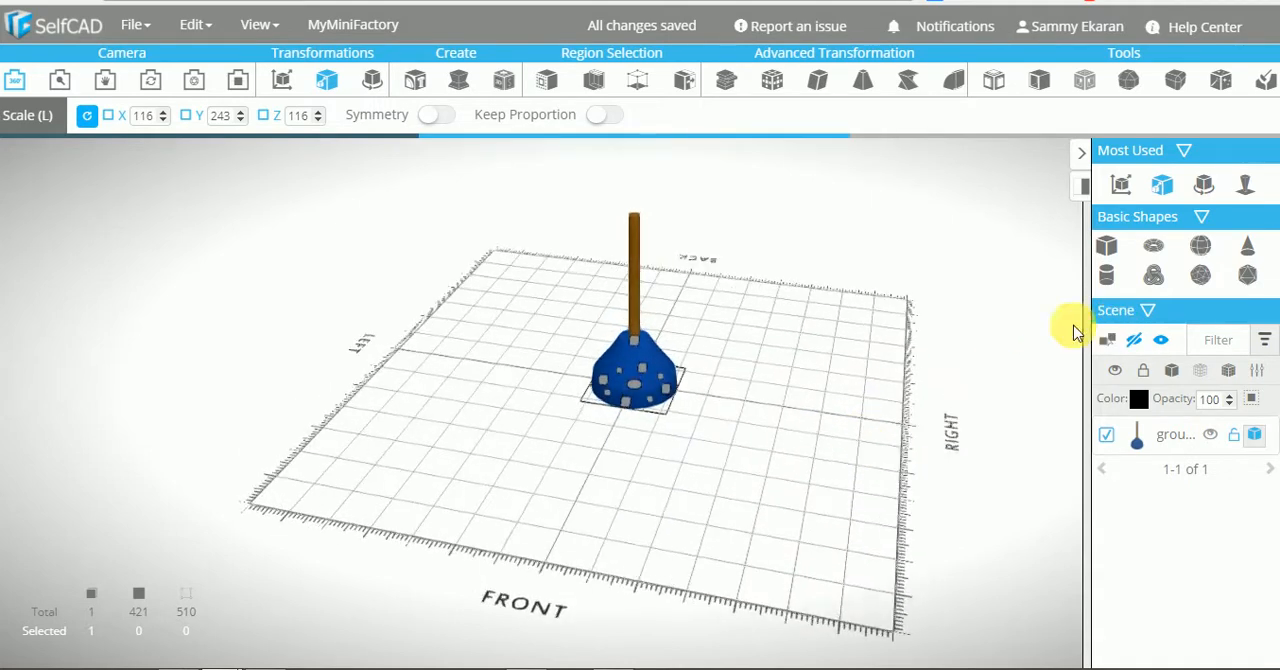
{"action": "left_click", "coordinate": [1107, 278]}
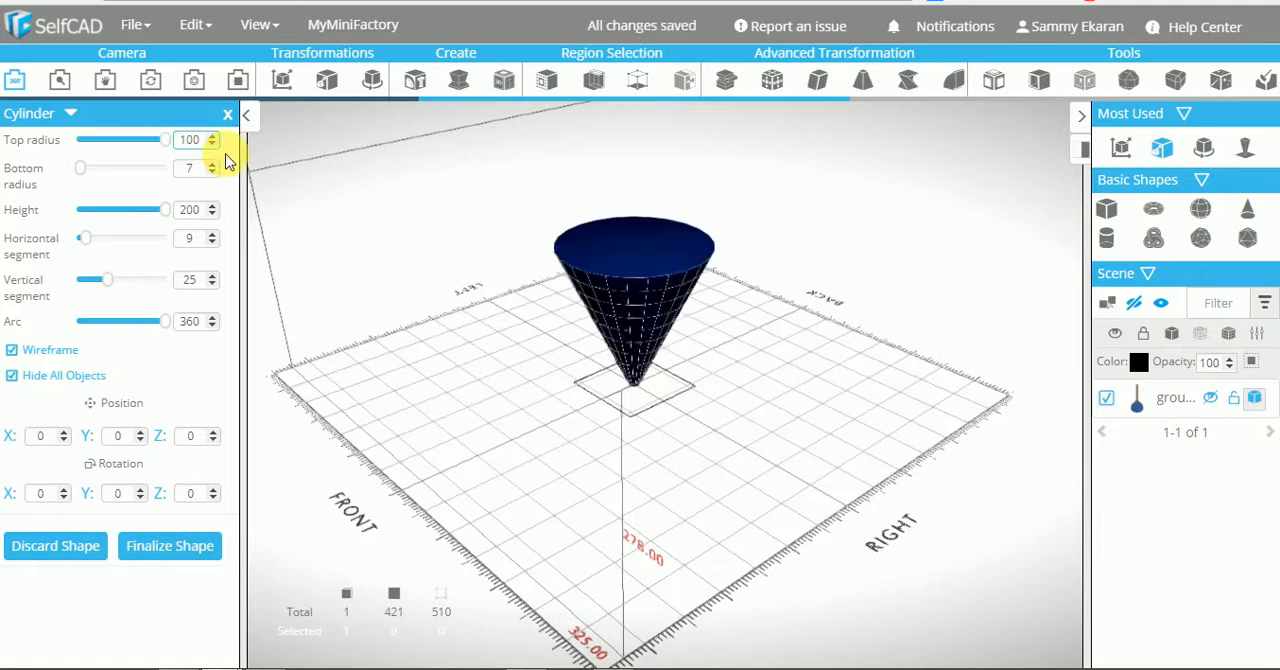
{"action": "left_click", "coordinate": [190, 169]}
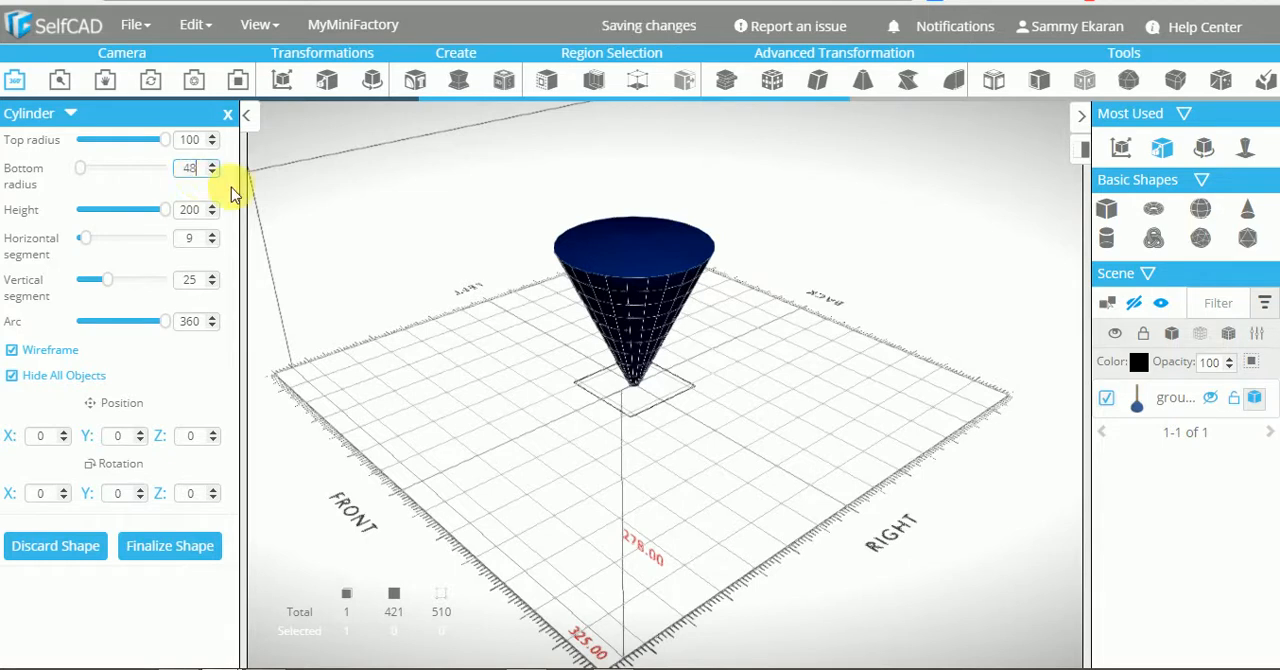
{"action": "key", "text": "Return"}
{"action": "left_click_drag", "start_coordinate": [571, 366], "coordinate": [603, 372]}
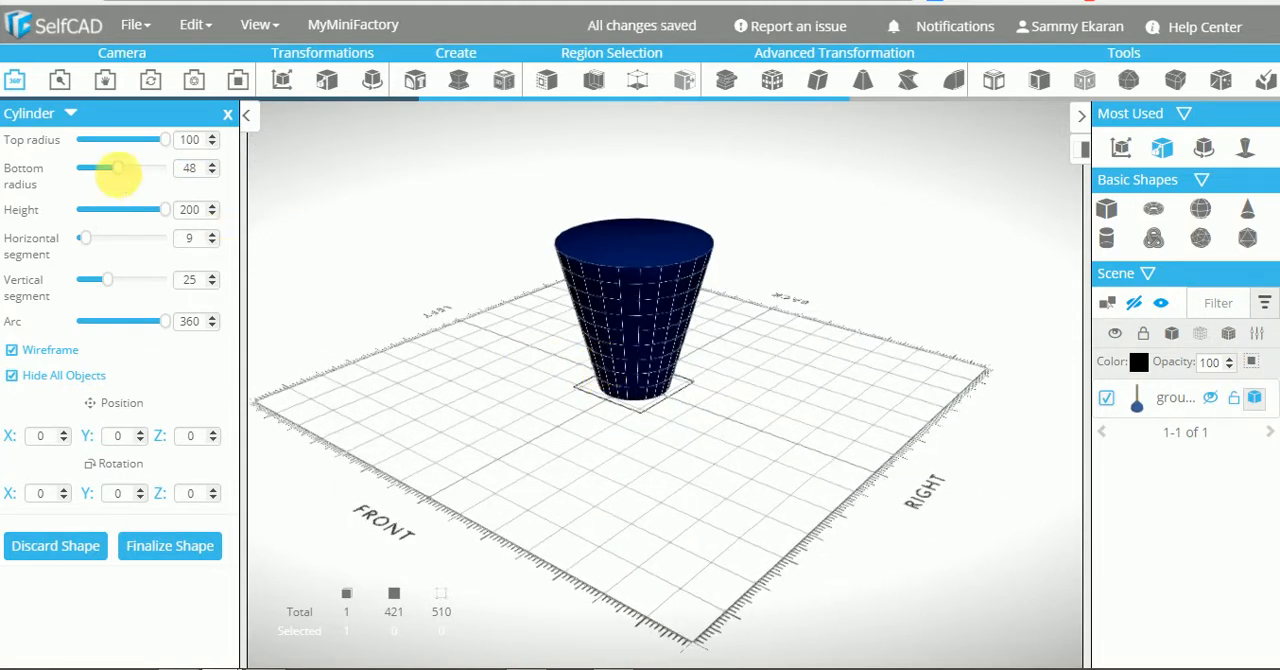
{"action": "left_click_drag", "start_coordinate": [118, 172], "coordinate": [123, 170]}
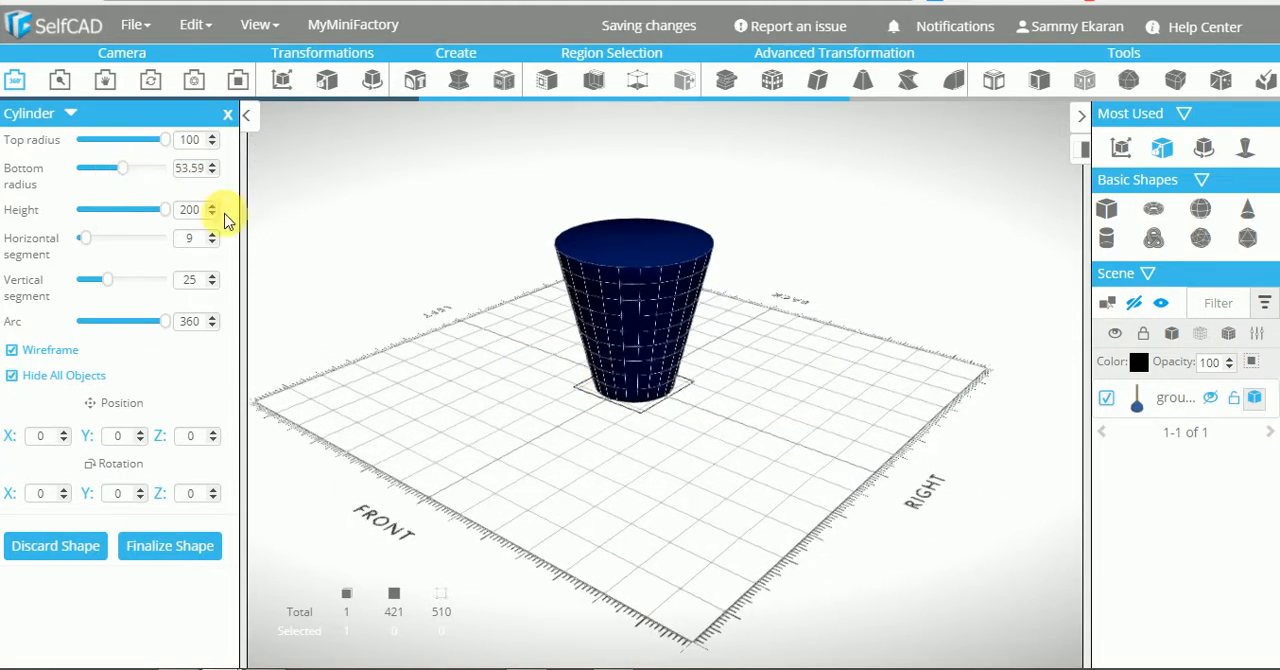
{"action": "left_click_drag", "start_coordinate": [418, 332], "coordinate": [446, 319]}
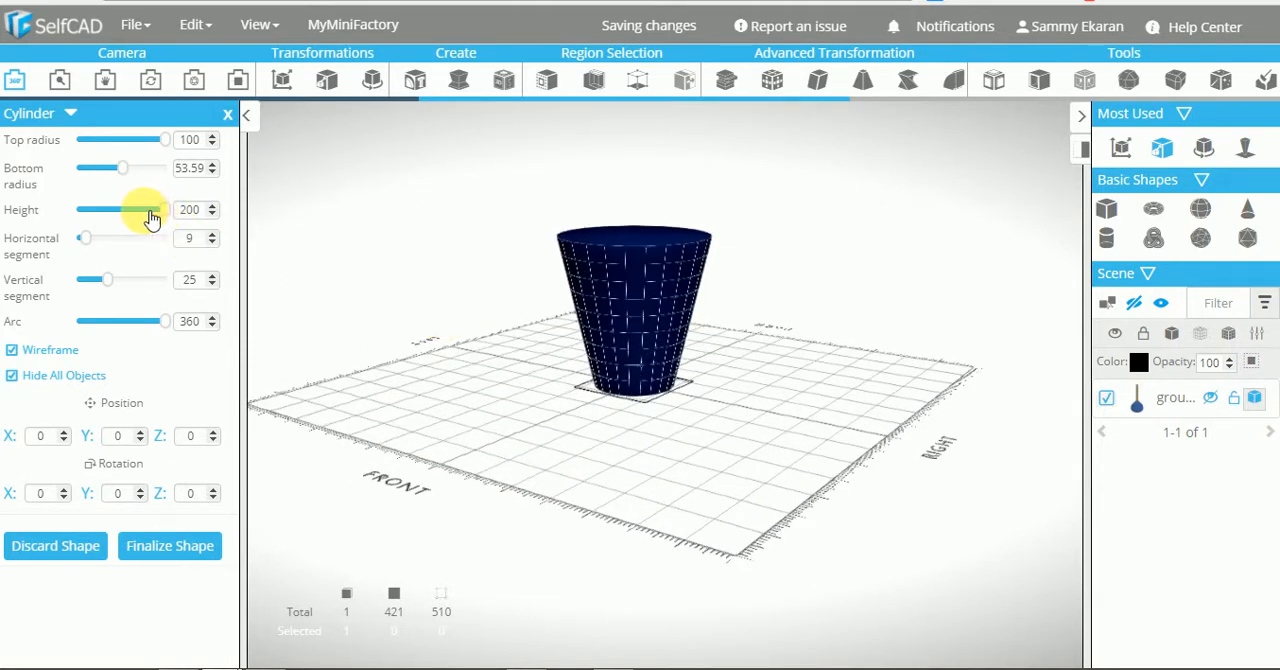
Set the tapered cylinder's height to about 121, raise its vertical segment count slightly, and finalize it
{"action": "mouse_move", "coordinate": [143, 217]}
{"action": "left_mouse_down"}
{"action": "mouse_move", "coordinate": [113, 217]}
{"action": "mouse_move", "coordinate": [137, 215]}
{"action": "left_mouse_up"}
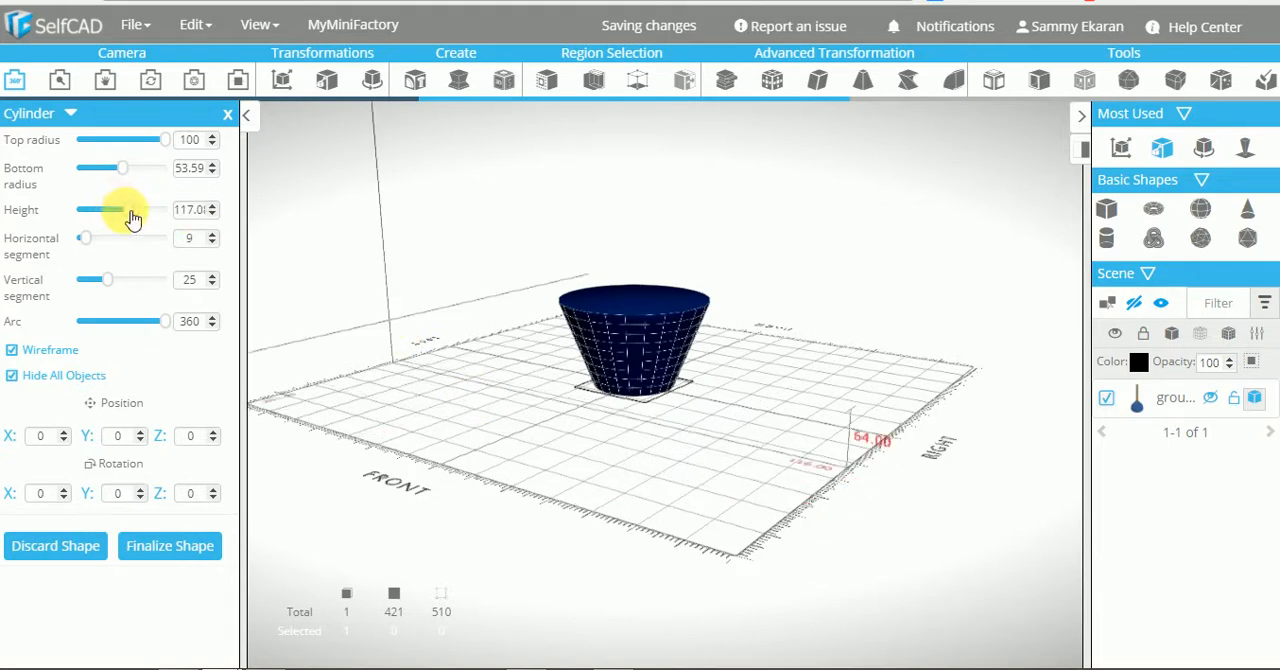
{"action": "left_click_drag", "start_coordinate": [137, 218], "coordinate": [139, 218]}
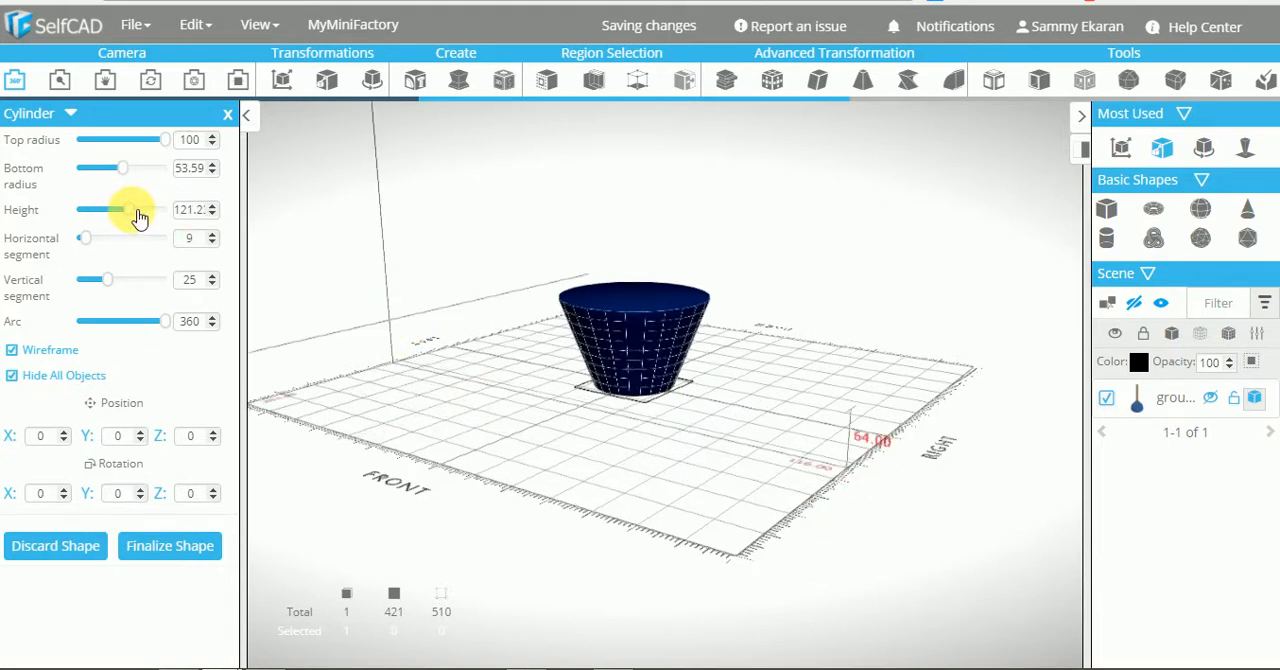
{"action": "left_click_drag", "start_coordinate": [497, 351], "coordinate": [634, 463]}
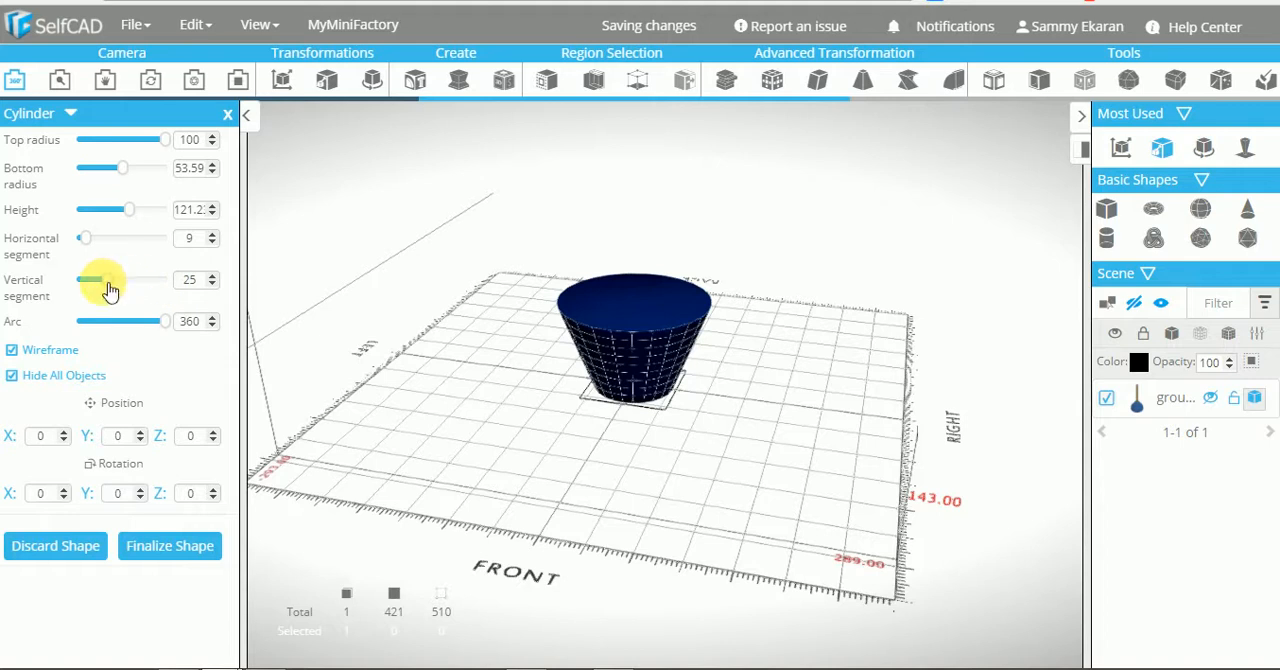
{"action": "left_click_drag", "start_coordinate": [114, 282], "coordinate": [119, 282]}
{"action": "left_click_drag", "start_coordinate": [499, 447], "coordinate": [557, 429]}
{"action": "left_click", "coordinate": [186, 551]}
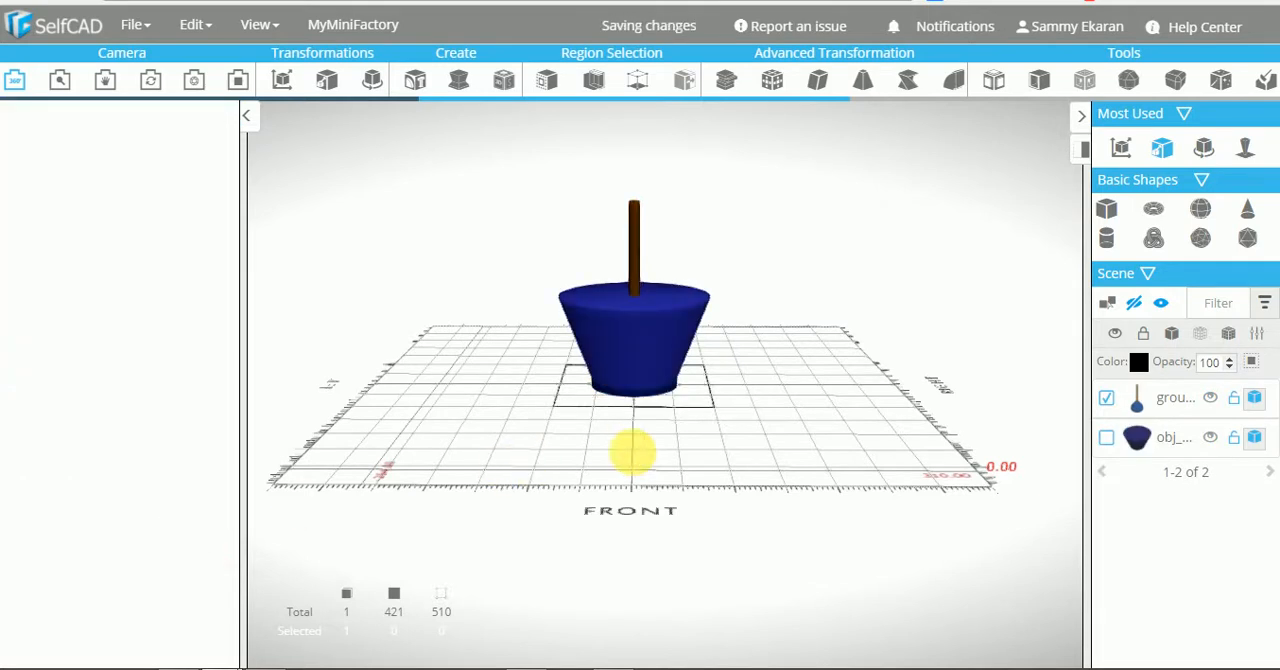
Select only the tapered cylinder and hide the grouped plunger
{"action": "mouse_move", "coordinate": [593, 470]}
{"action": "left_mouse_down"}
{"action": "mouse_move", "coordinate": [601, 454]}
{"action": "mouse_move", "coordinate": [600, 477]}
{"action": "left_mouse_up"}
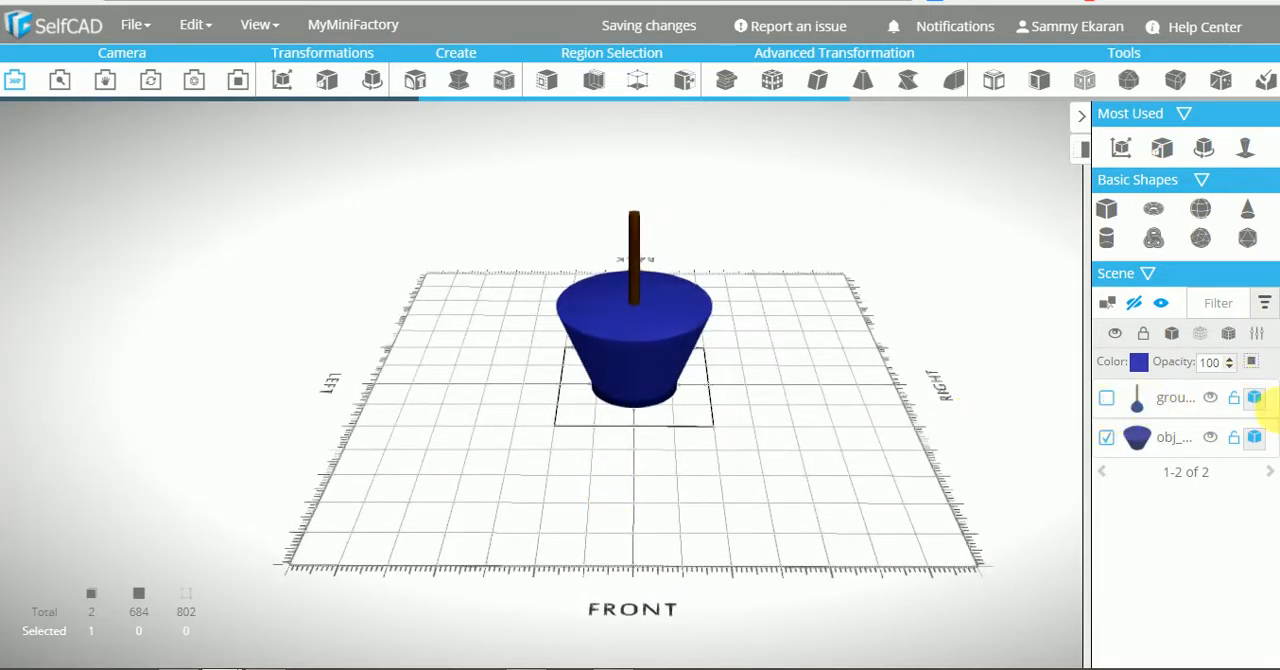
{"action": "left_click", "coordinate": [1214, 403]}
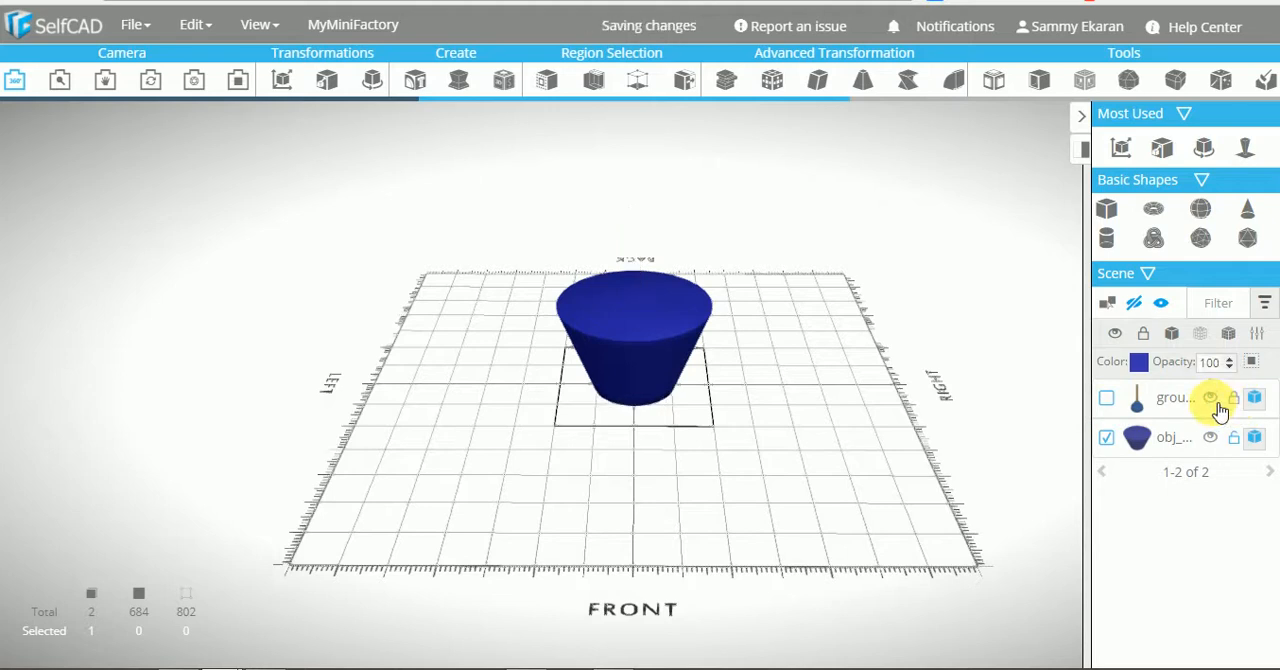
{"action": "left_click_drag", "start_coordinate": [751, 443], "coordinate": [710, 447]}
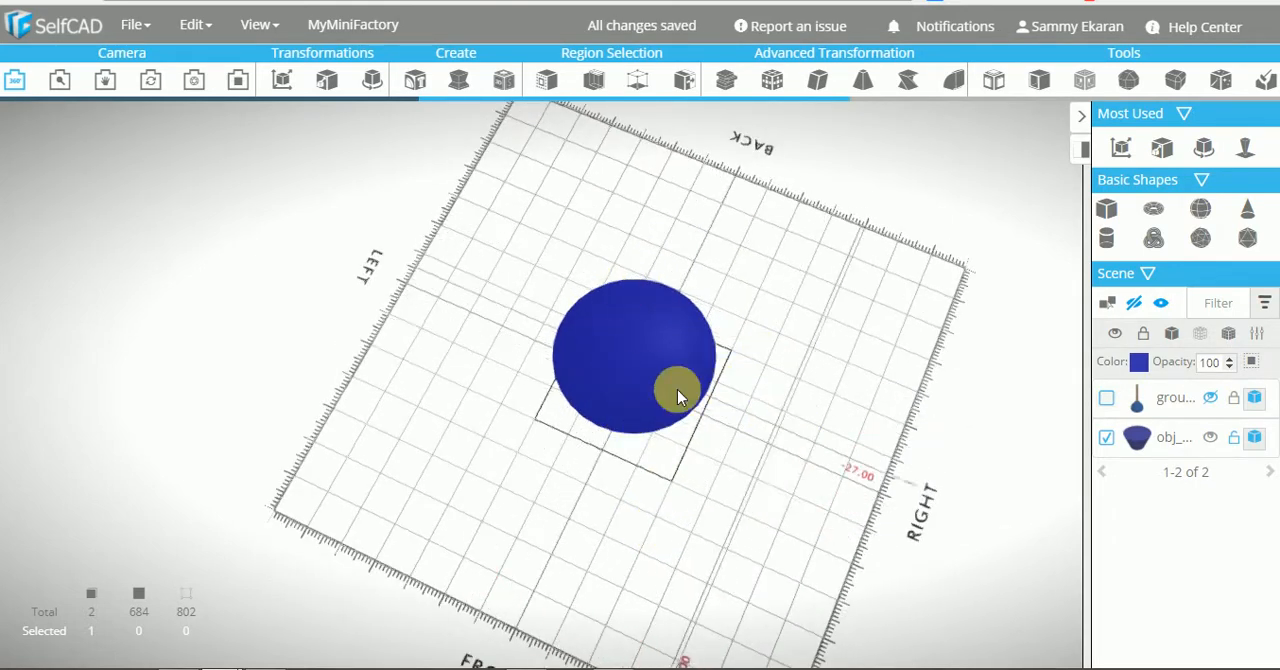
{"action": "left_click_drag", "start_coordinate": [711, 474], "coordinate": [728, 461]}
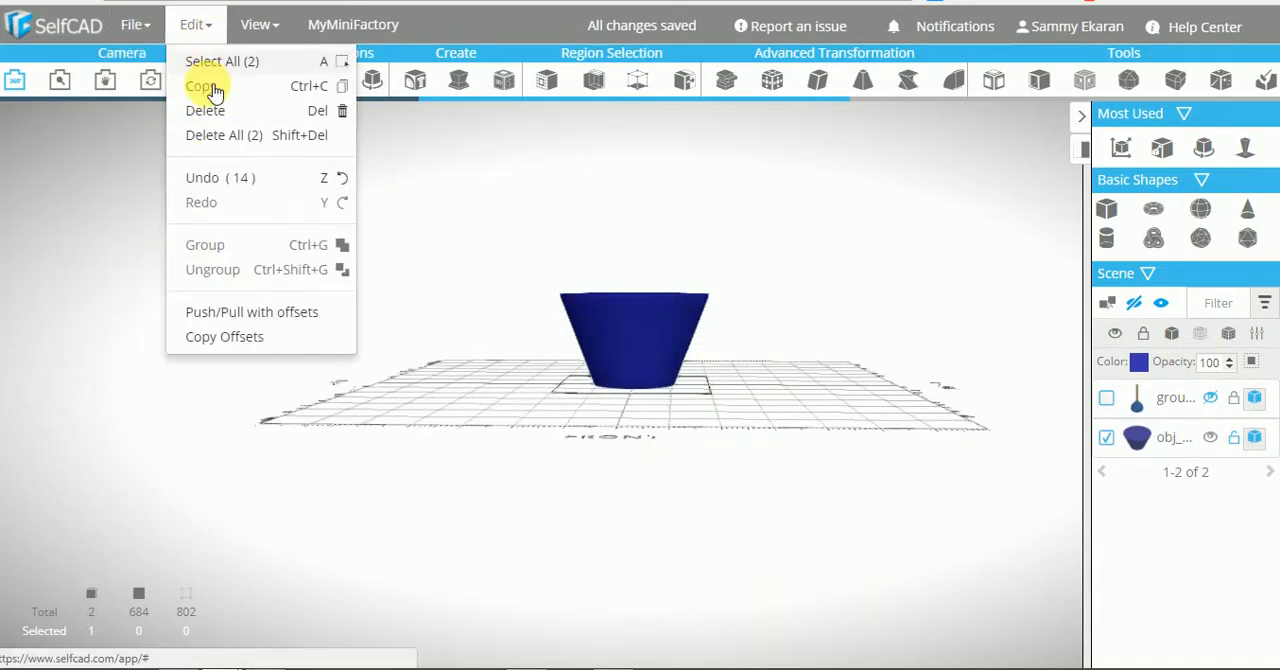
Make one copy of the tapered cylinder in place using Copy Offsets with zero position offsets
{"action": "left_click", "coordinate": [238, 342]}
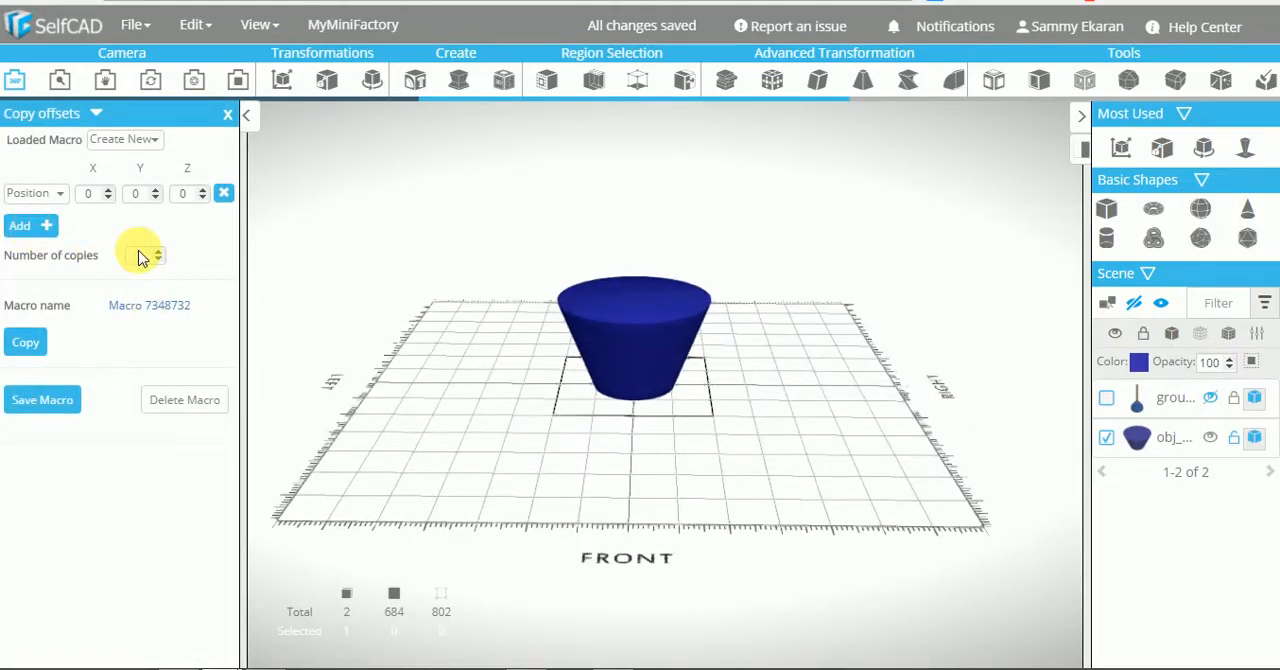
{"action": "left_click", "coordinate": [27, 342]}
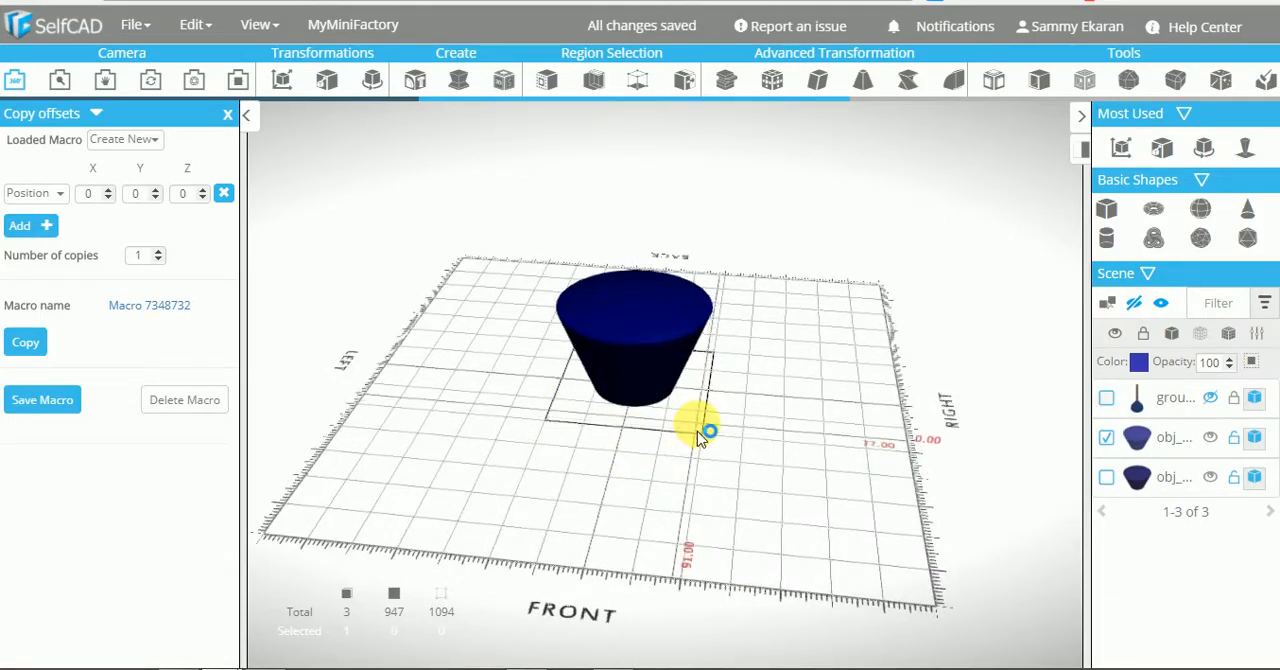
{"action": "left_click_drag", "start_coordinate": [697, 431], "coordinate": [866, 447]}
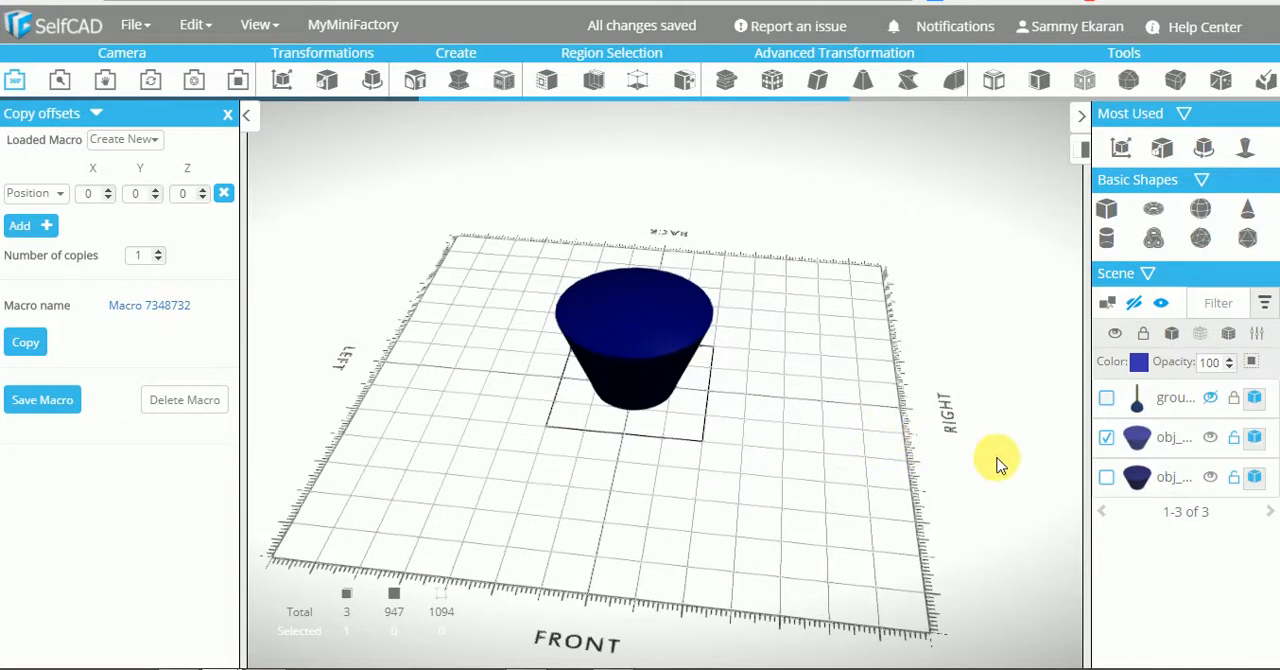
Rename the selected tapered cylinder to small and close Copy Offsets
{"action": "double_click", "coordinate": [1176, 440]}
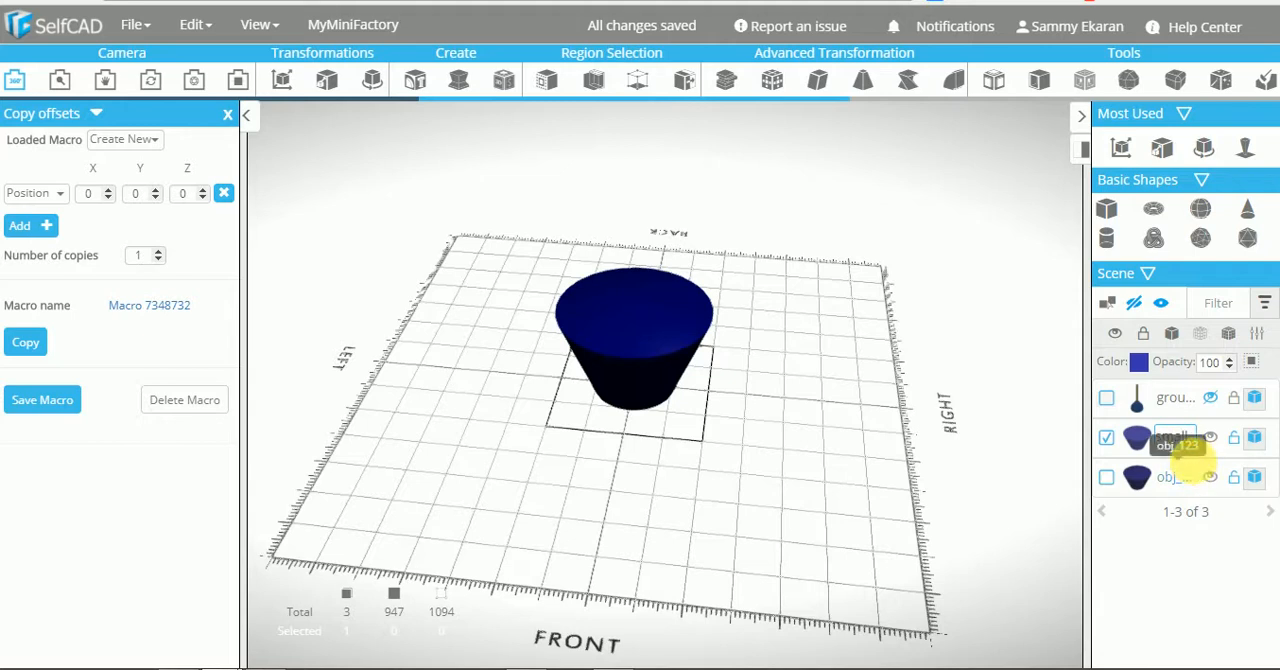
{"action": "double_click", "coordinate": [1198, 476]}
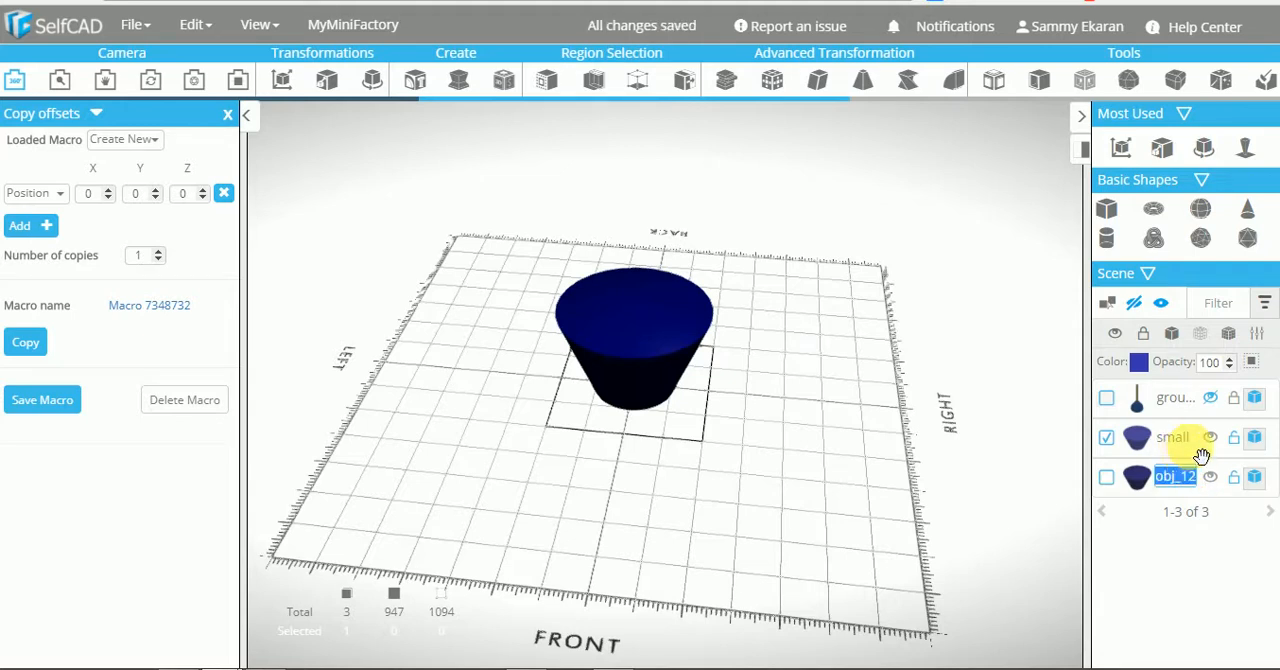
{"action": "left_click_drag", "start_coordinate": [770, 468], "coordinate": [769, 459]}
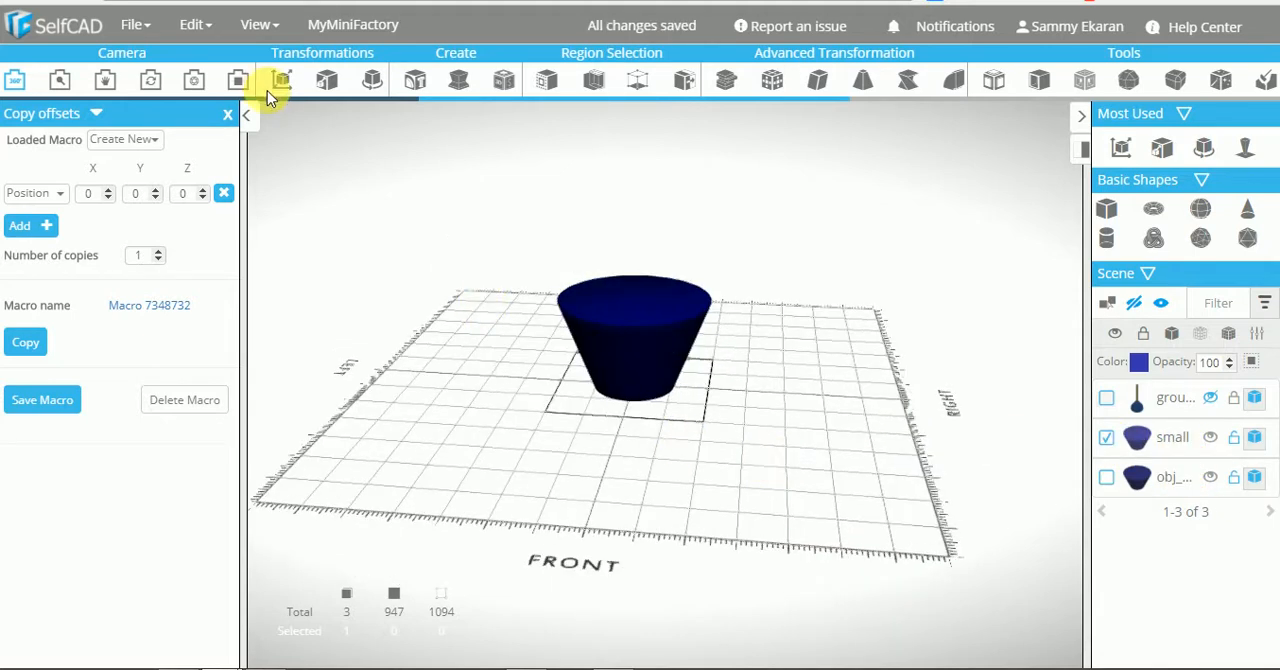
{"action": "left_click", "coordinate": [228, 115]}
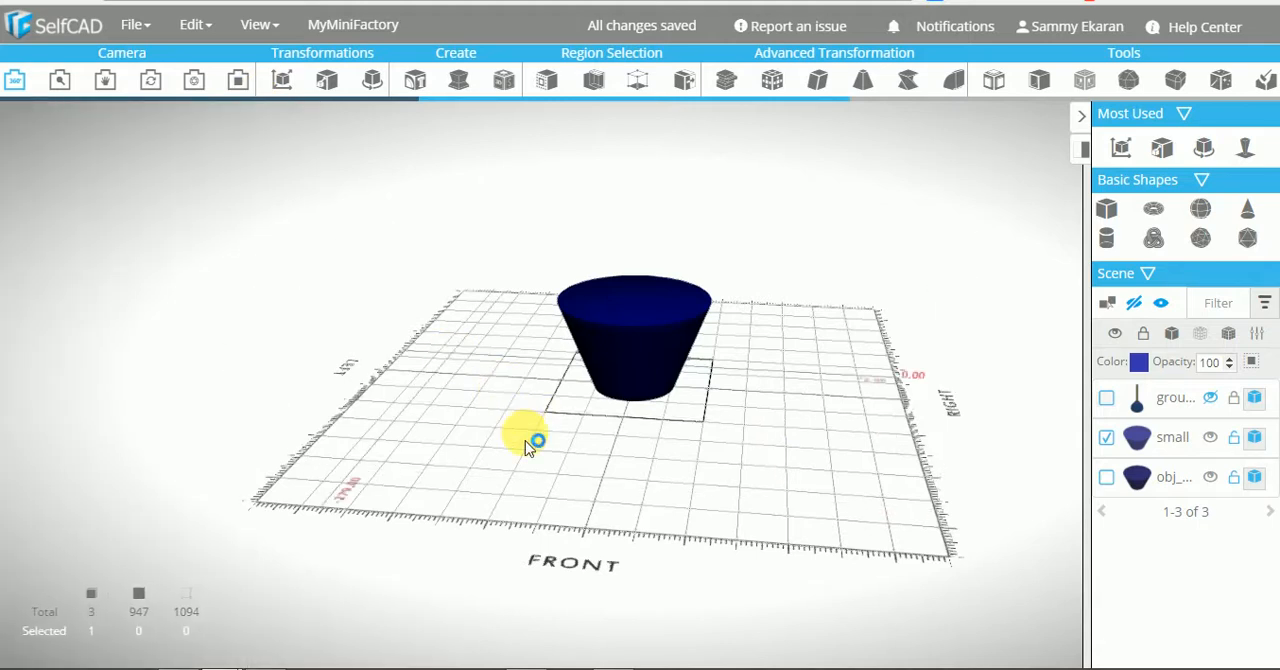
{"action": "left_click_drag", "start_coordinate": [529, 434], "coordinate": [762, 398]}
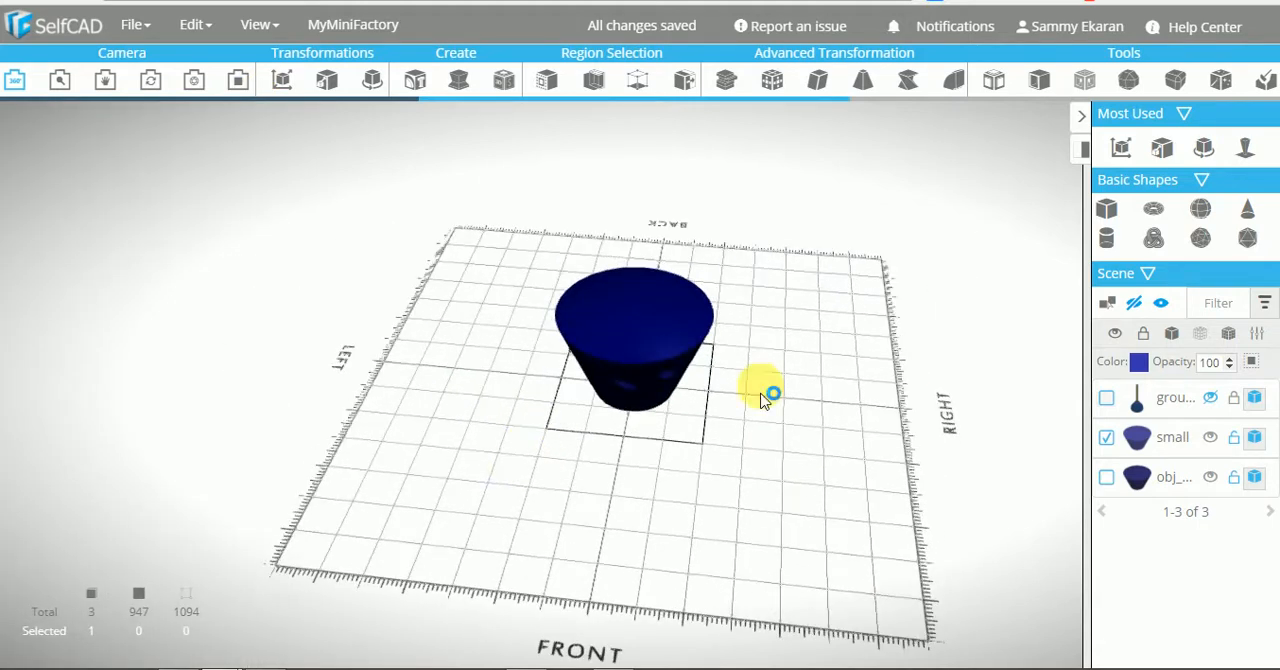
In the details of small, set its size to X 179, Y 114, Z 179 and its Y and Z positions to 0
{"action": "left_click", "coordinate": [1263, 336]}
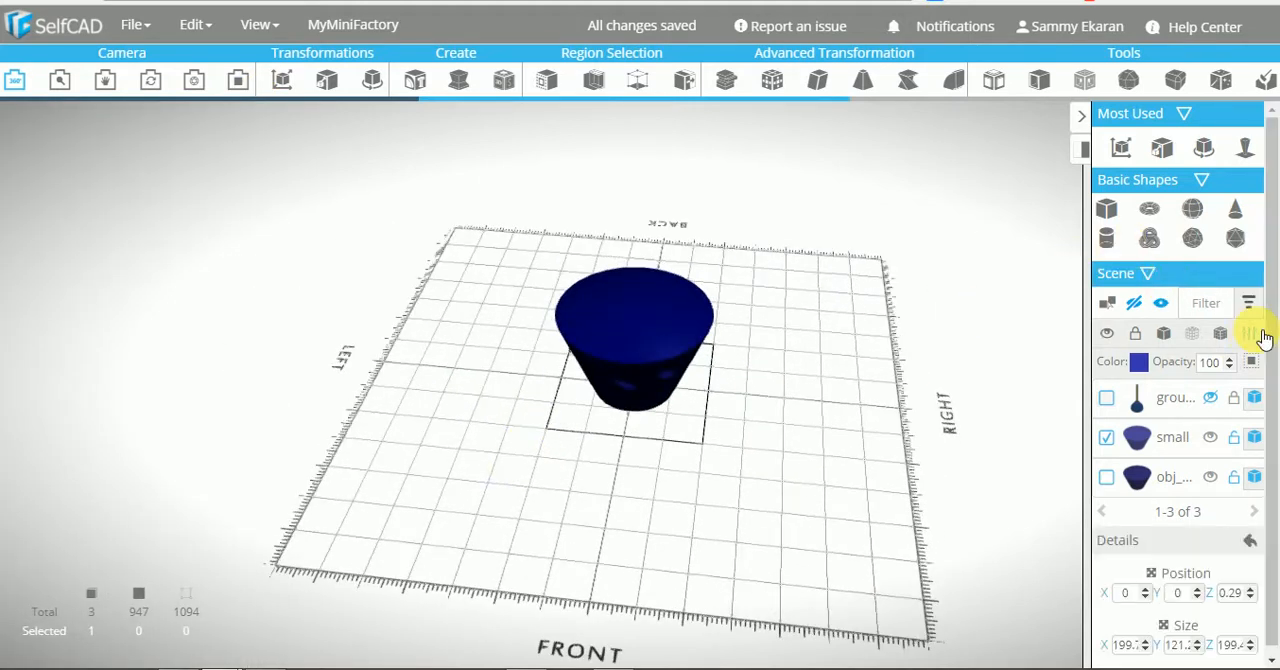
{"action": "left_click", "coordinate": [1231, 592]}
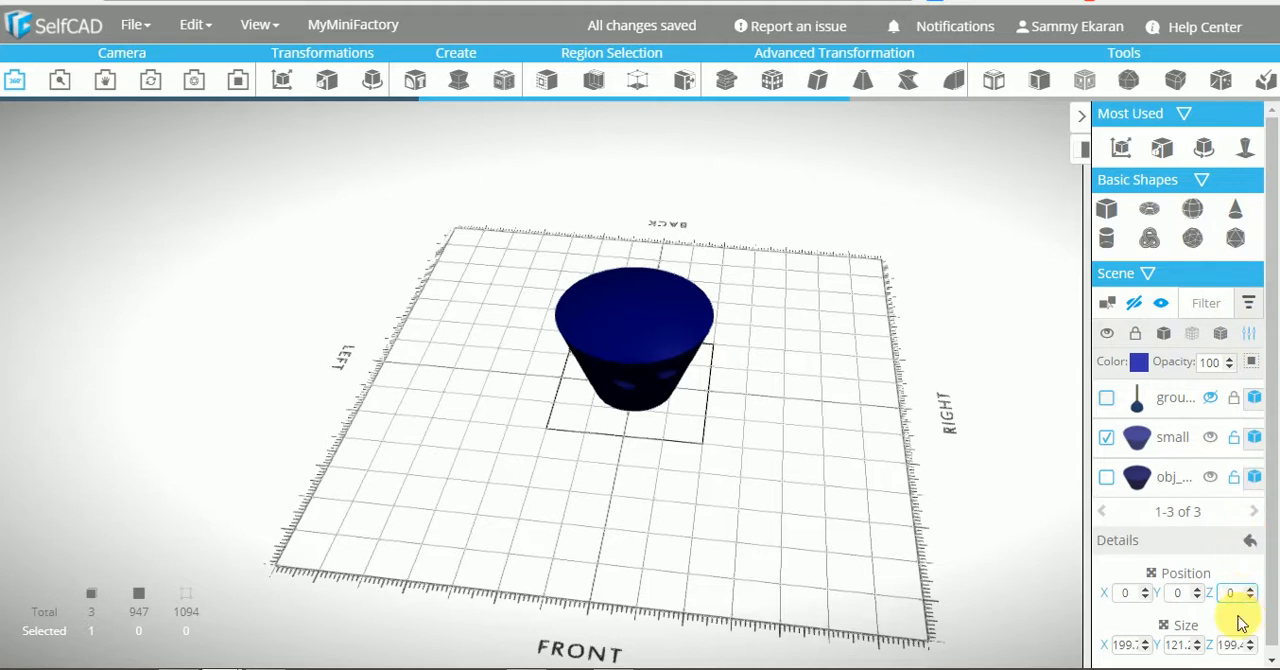
{"action": "left_click_drag", "start_coordinate": [1272, 588], "coordinate": [1272, 484]}
{"action": "left_click", "coordinate": [1130, 637]}
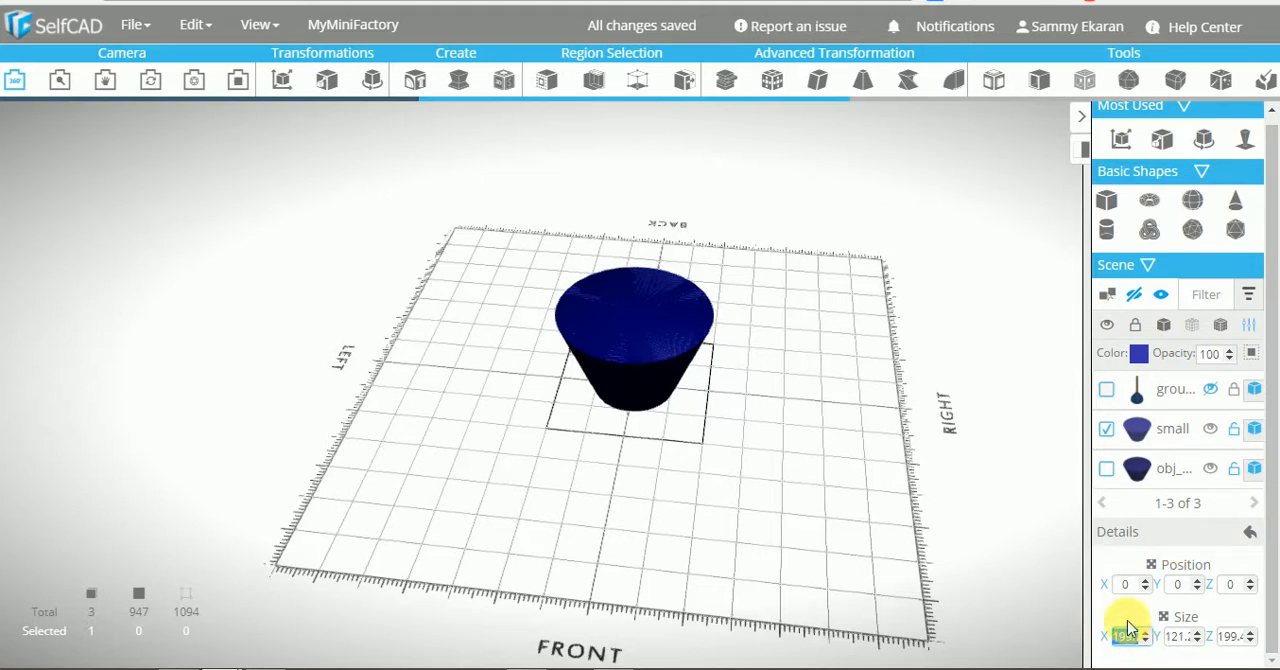
{"action": "mouse_move", "coordinate": [823, 510]}
{"action": "left_mouse_down"}
{"action": "mouse_move", "coordinate": [814, 450]}
{"action": "mouse_move", "coordinate": [820, 497]}
{"action": "left_mouse_up"}
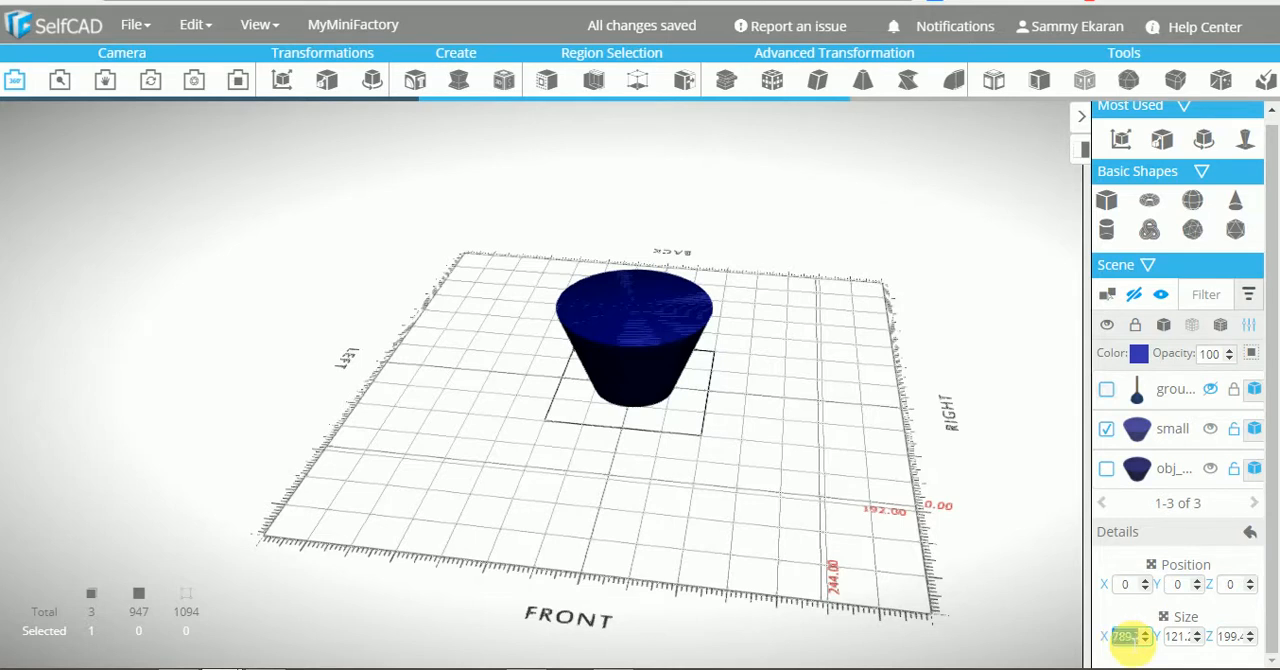
{"action": "type", "text": "9"}
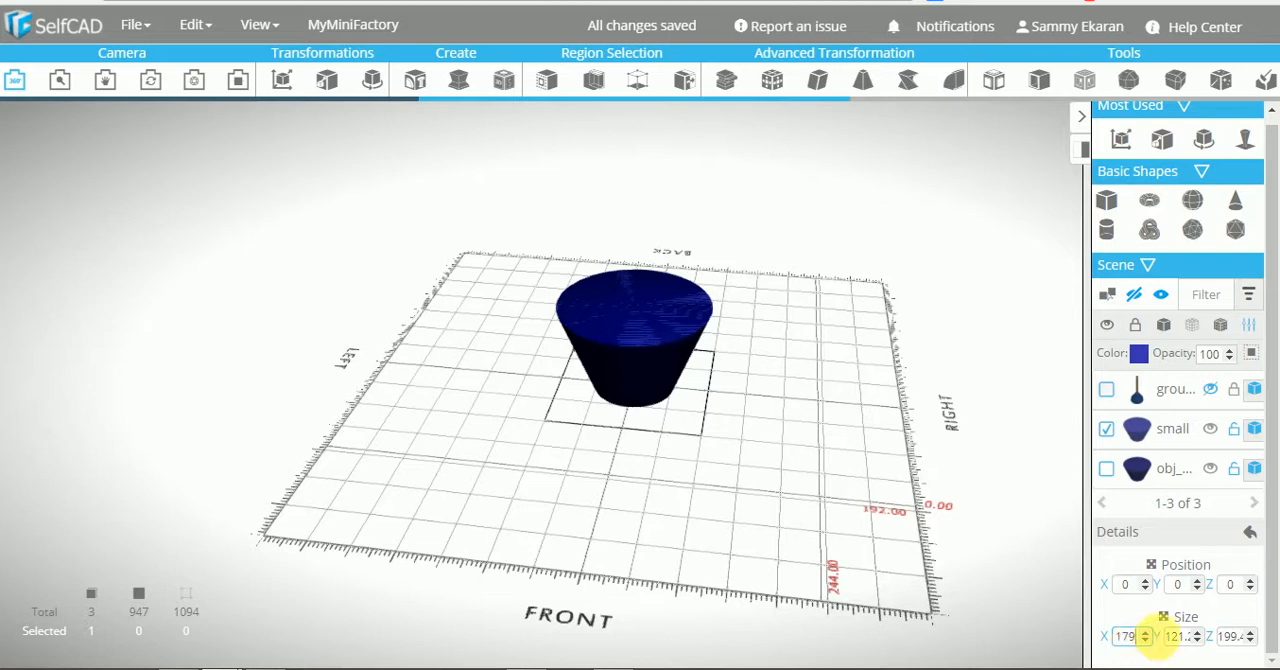
{"action": "left_click", "coordinate": [1185, 637]}
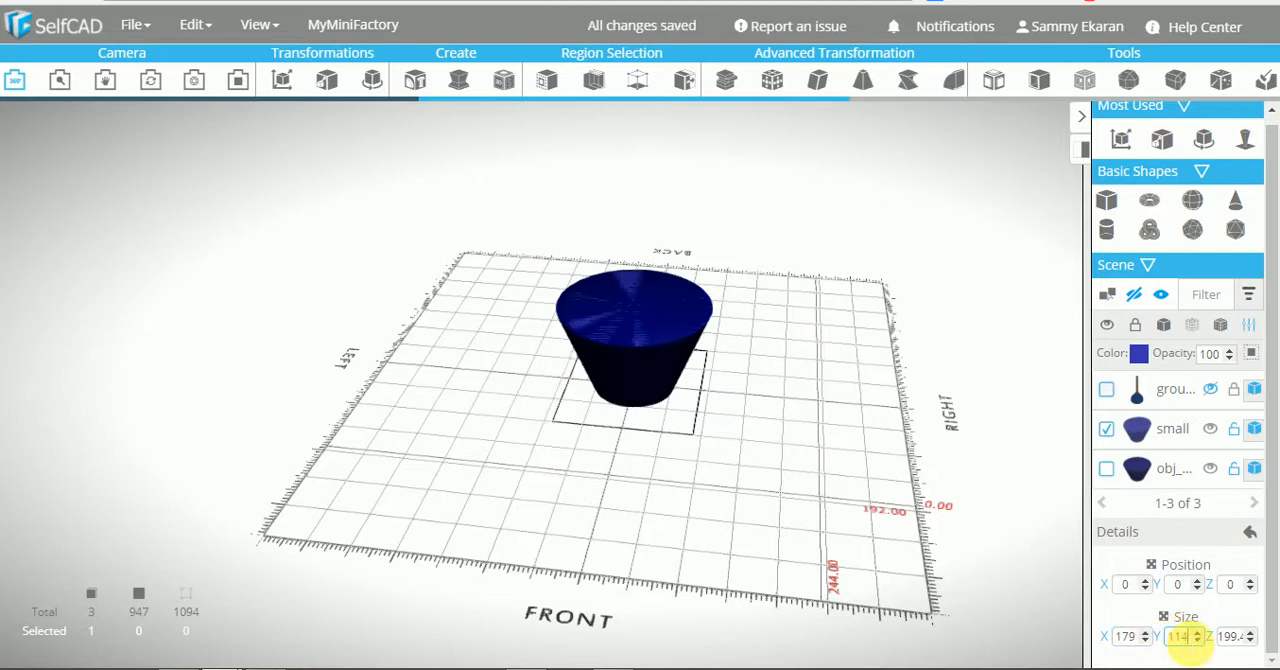
{"action": "left_click", "coordinate": [1228, 638]}
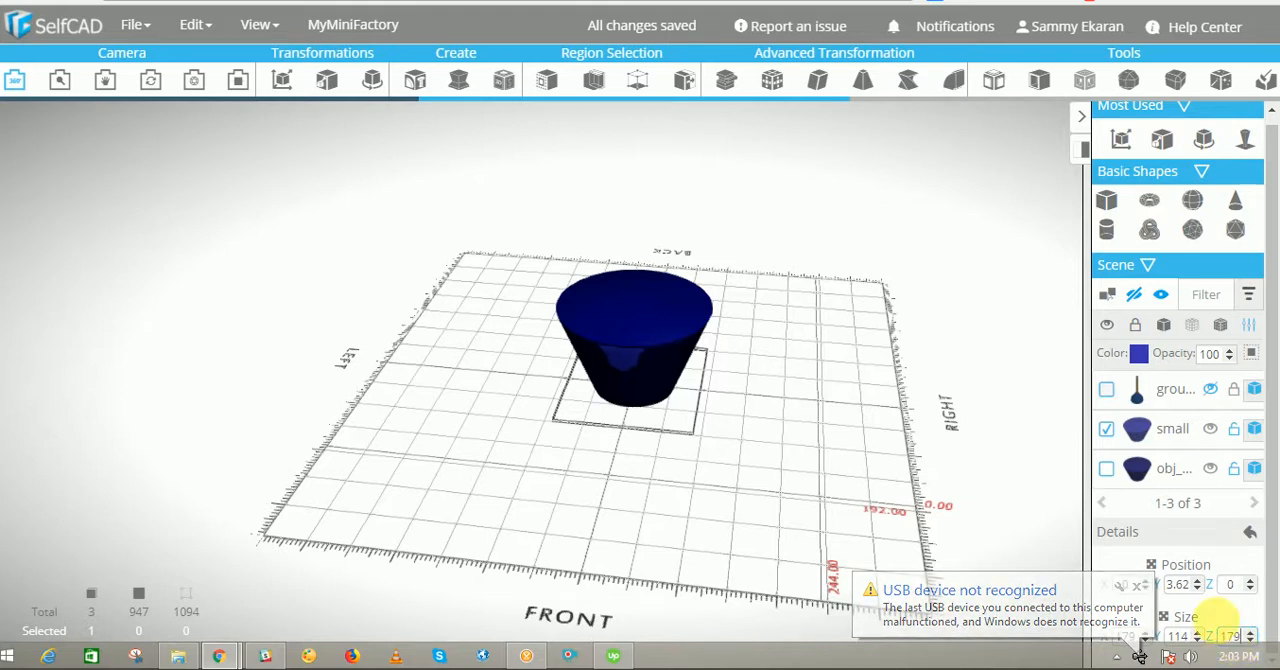
{"action": "left_click", "coordinate": [1180, 585]}
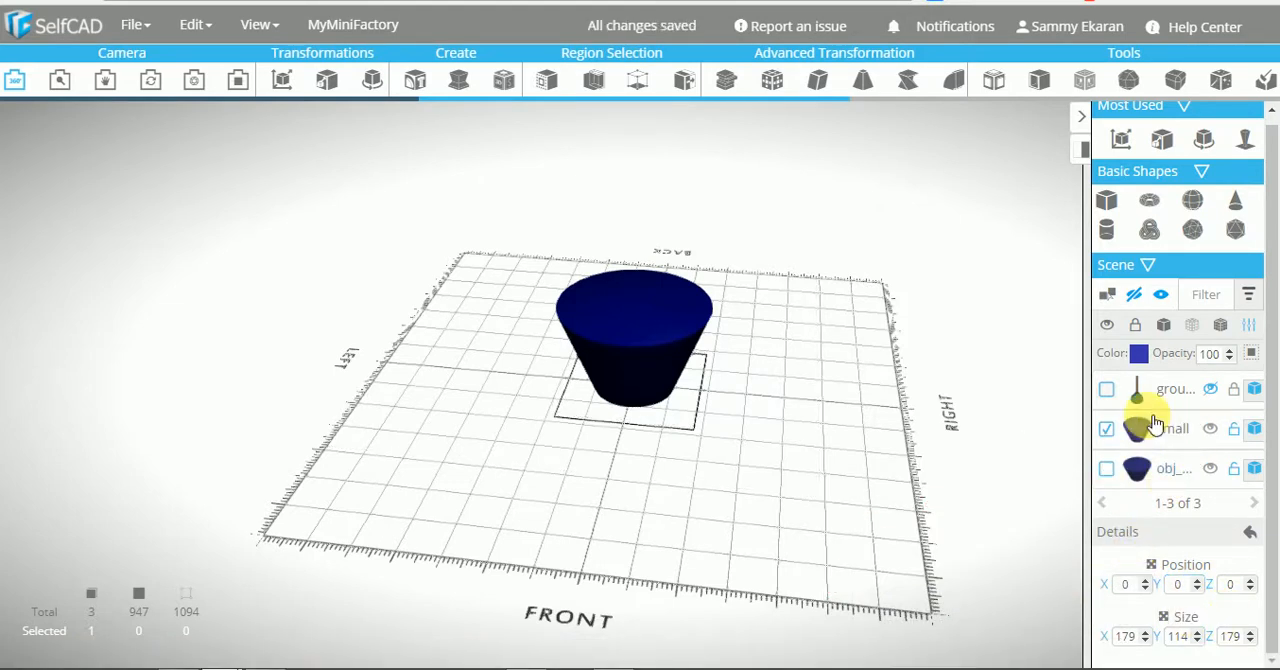
Select only the full-size tapered cylinder and set its Z position to 0 in its details
{"action": "left_click", "coordinate": [1106, 468]}
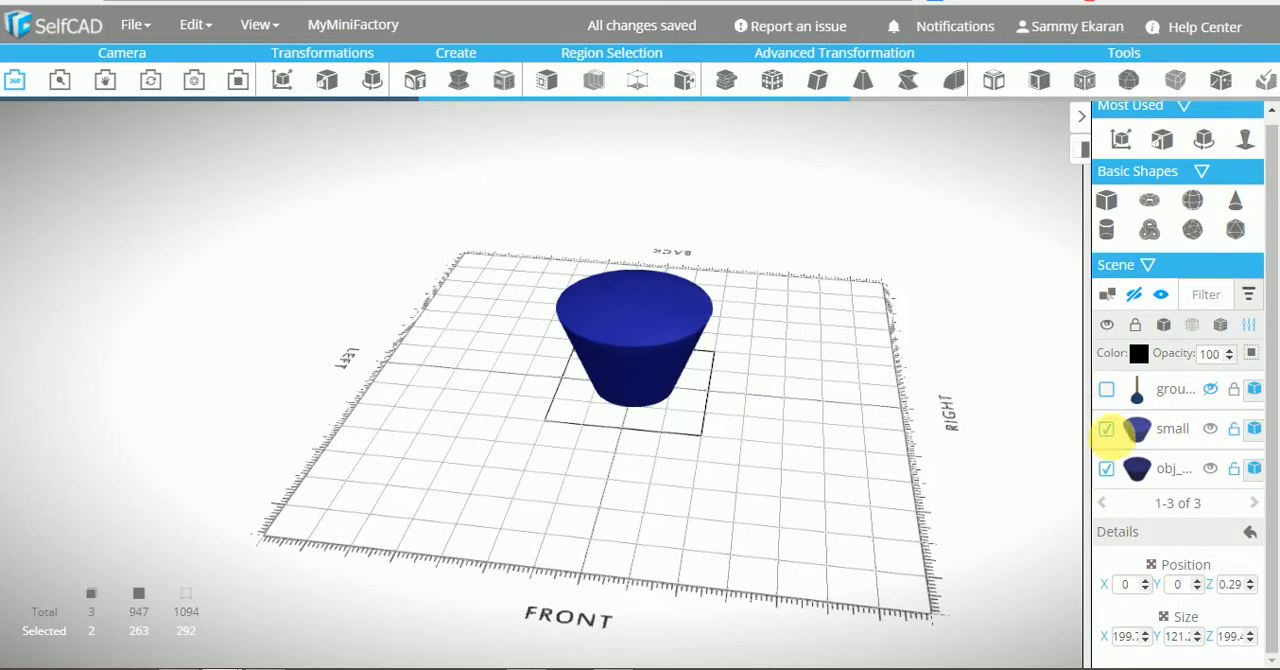
{"action": "left_click", "coordinate": [1106, 428]}
{"action": "left_click", "coordinate": [1249, 325]}
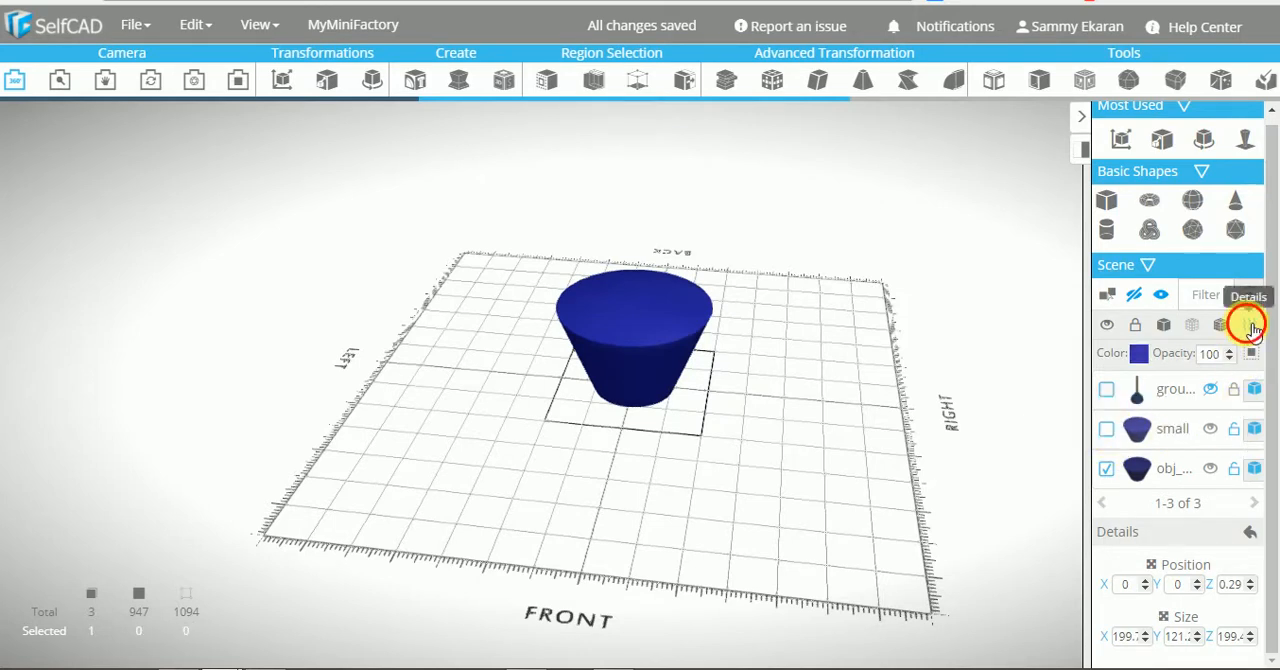
{"action": "left_click", "coordinate": [1258, 336]}
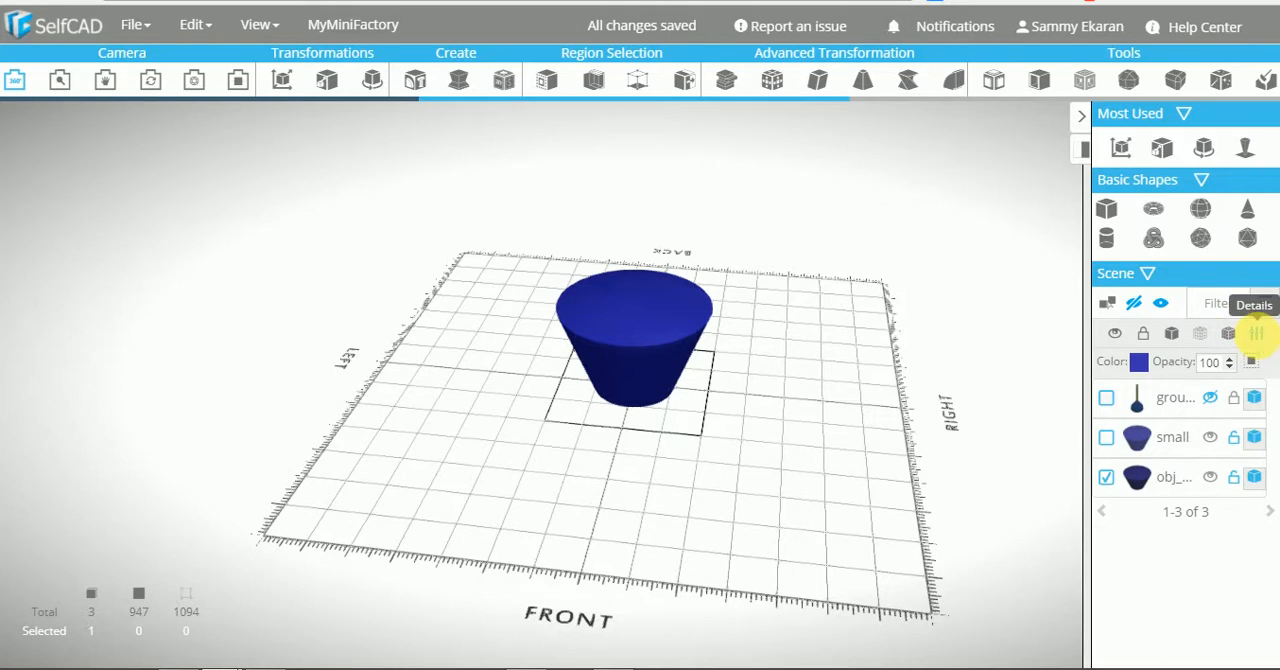
{"action": "left_click", "coordinate": [1230, 594]}
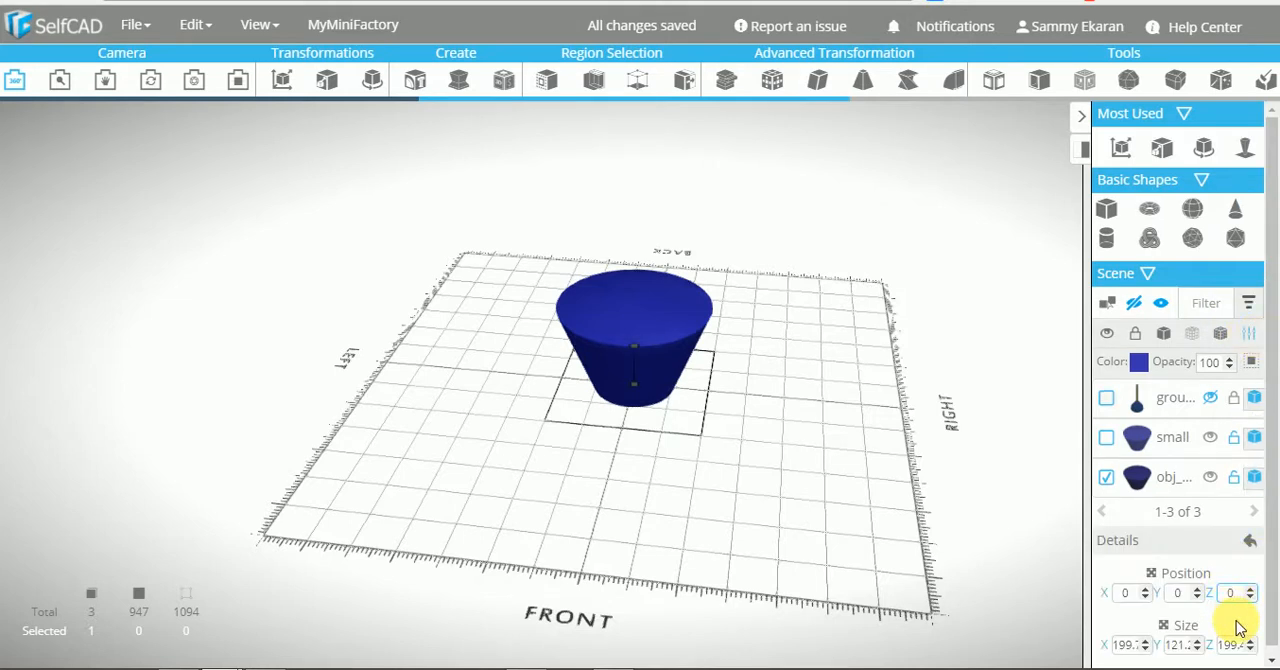
{"action": "left_click", "coordinate": [1238, 628]}
{"action": "left_click_drag", "start_coordinate": [1272, 560], "coordinate": [1275, 588]}
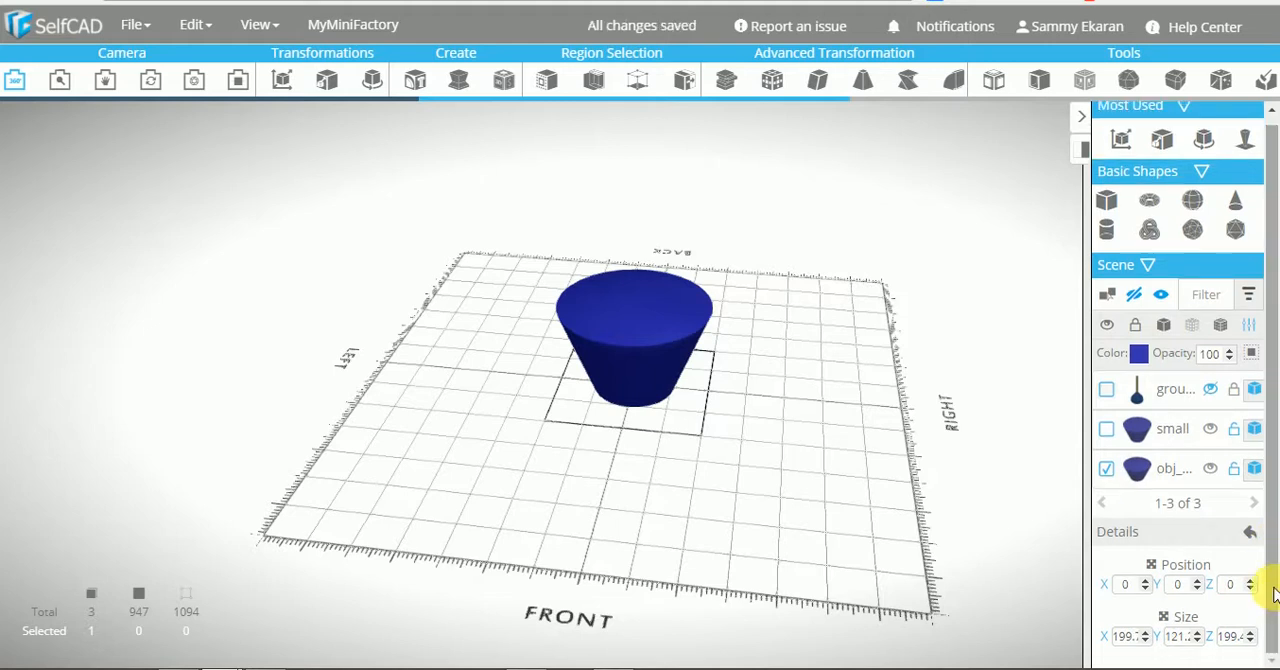
Select only the small tapered cylinder and move it up to Y 76 so it protrudes above the full-size one
{"action": "left_click", "coordinate": [1114, 474]}
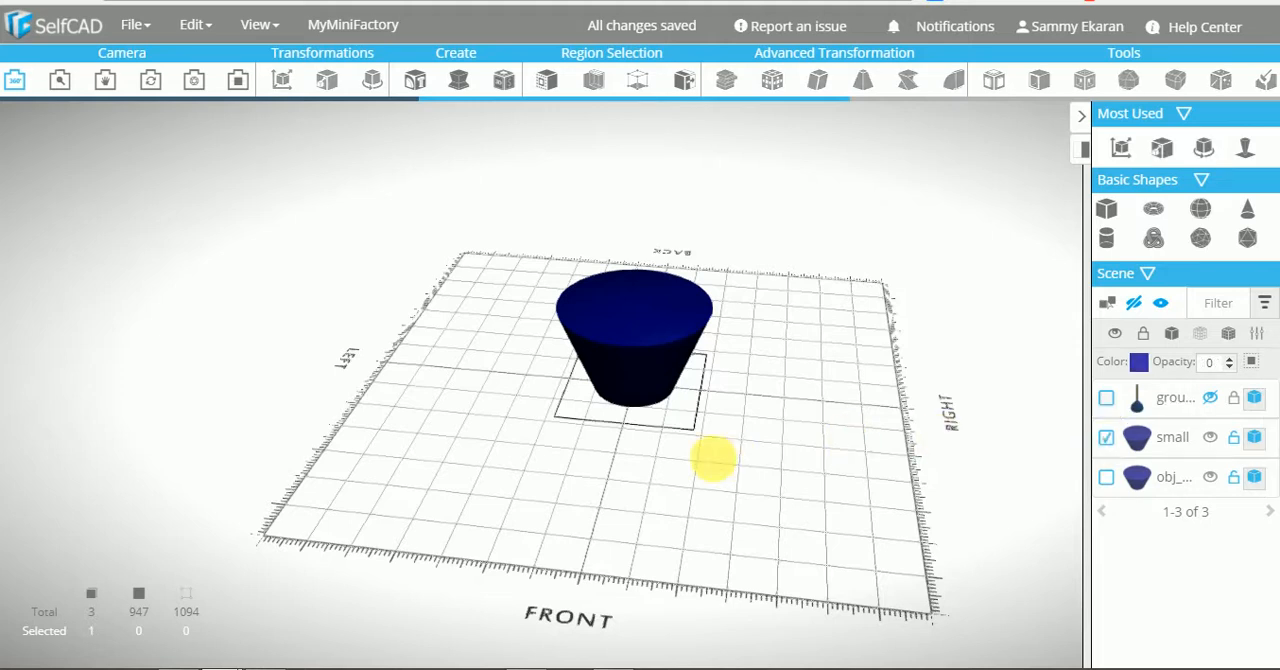
{"action": "left_click_drag", "start_coordinate": [714, 457], "coordinate": [775, 480]}
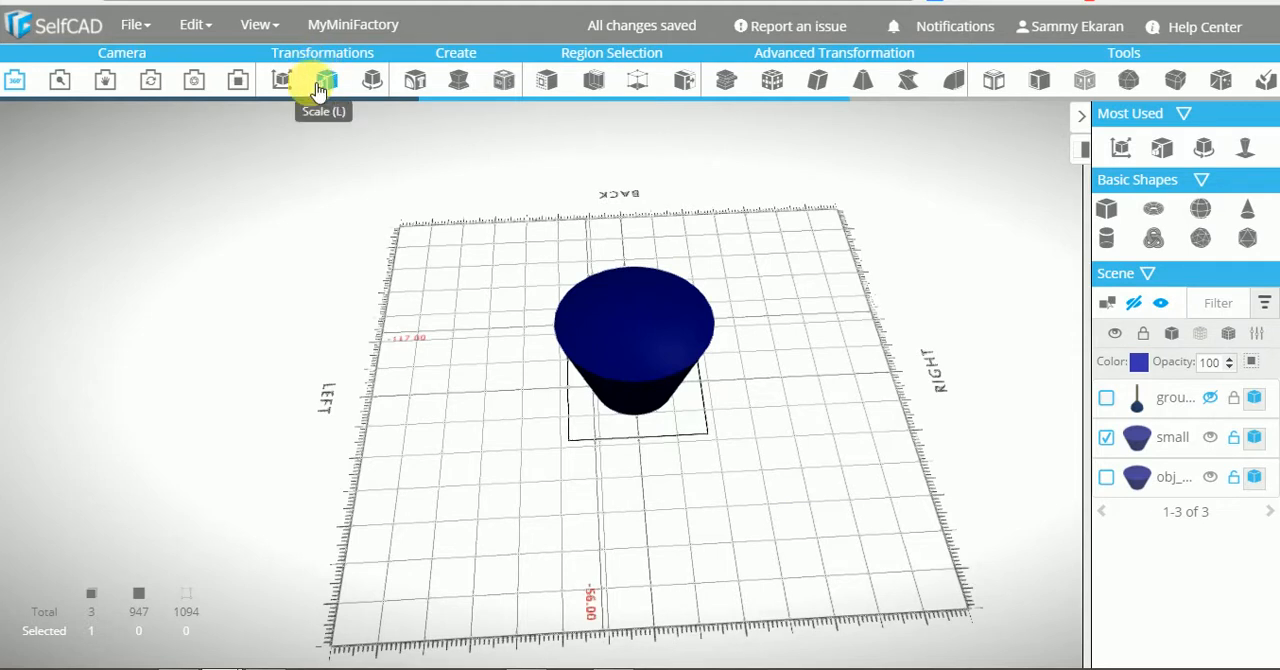
{"action": "left_click", "coordinate": [284, 86]}
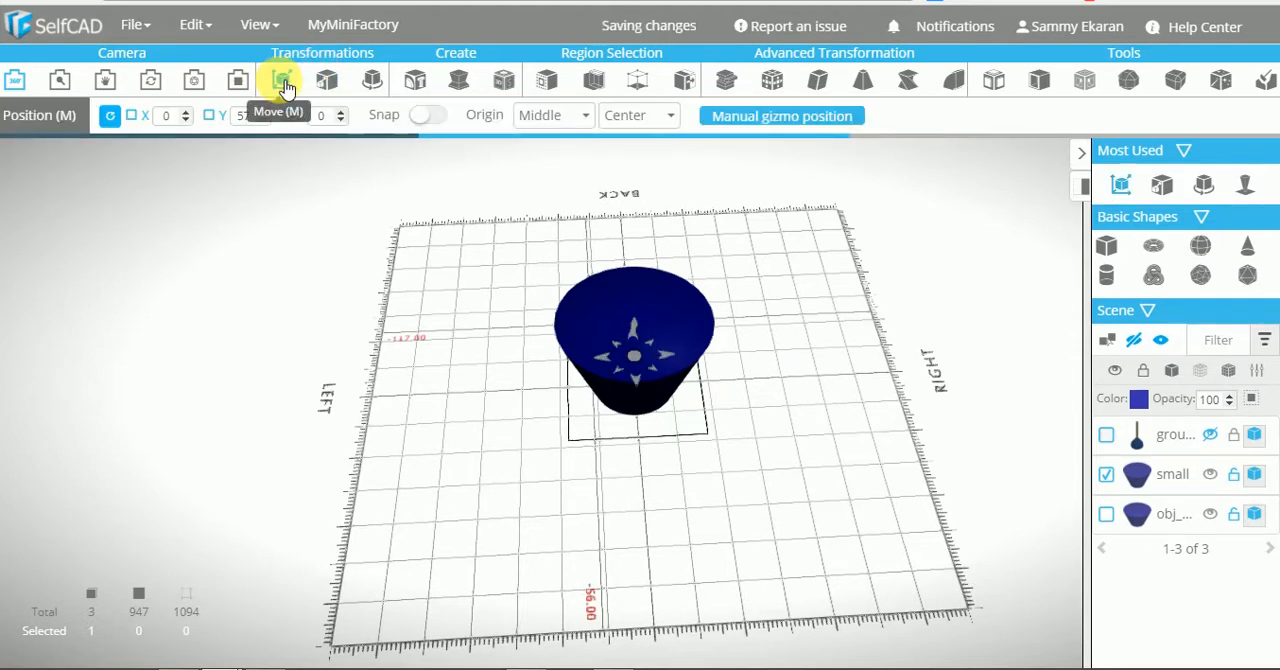
{"action": "left_click_drag", "start_coordinate": [737, 306], "coordinate": [743, 283]}
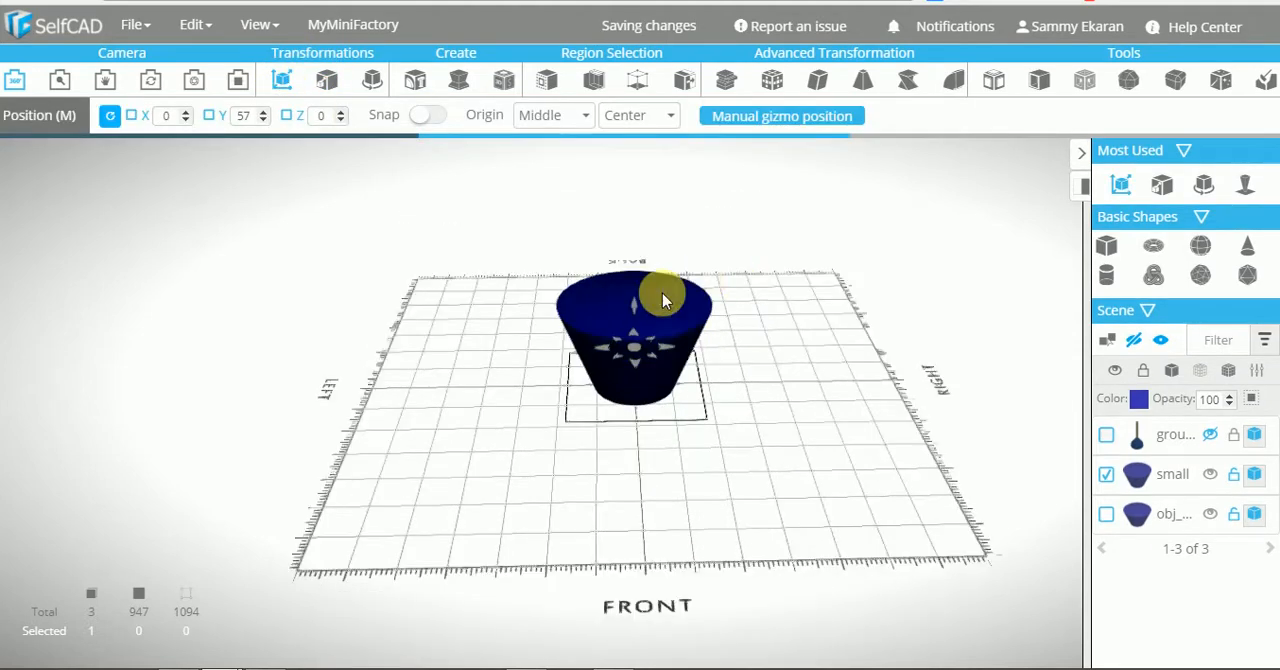
{"action": "left_click_drag", "start_coordinate": [634, 304], "coordinate": [632, 290]}
{"action": "mouse_move", "coordinate": [811, 351]}
{"action": "left_mouse_down"}
{"action": "mouse_move", "coordinate": [785, 322]}
{"action": "mouse_move", "coordinate": [814, 347]}
{"action": "left_mouse_up"}
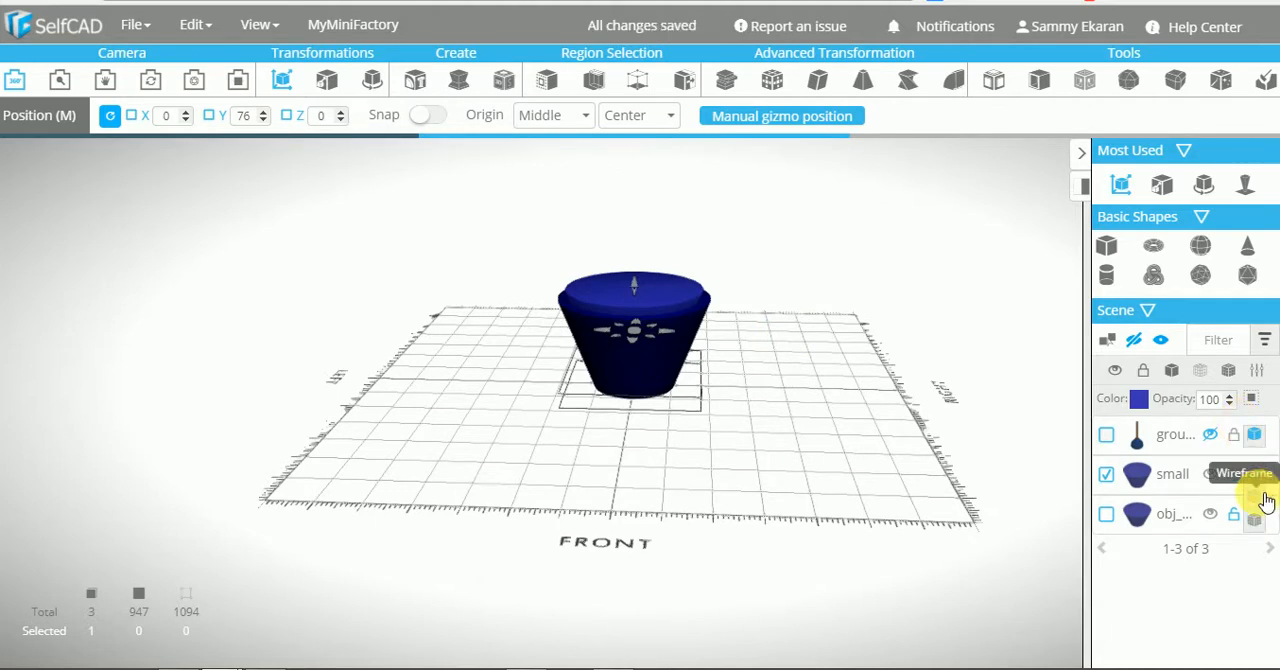
Check how the two tapered cylinders overlap in wireframe and return both to solid display
{"action": "left_click", "coordinate": [1258, 482]}
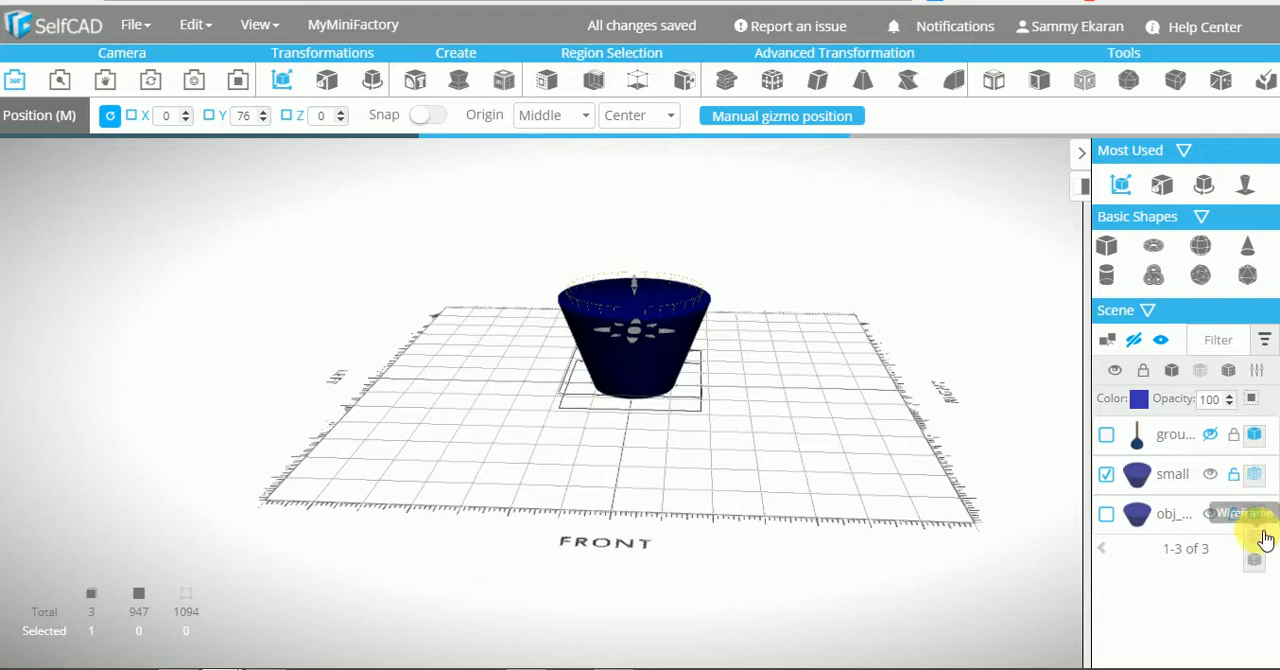
{"action": "left_click", "coordinate": [1262, 538]}
{"action": "right_click_drag", "start_coordinate": [823, 466], "coordinate": [834, 444]}
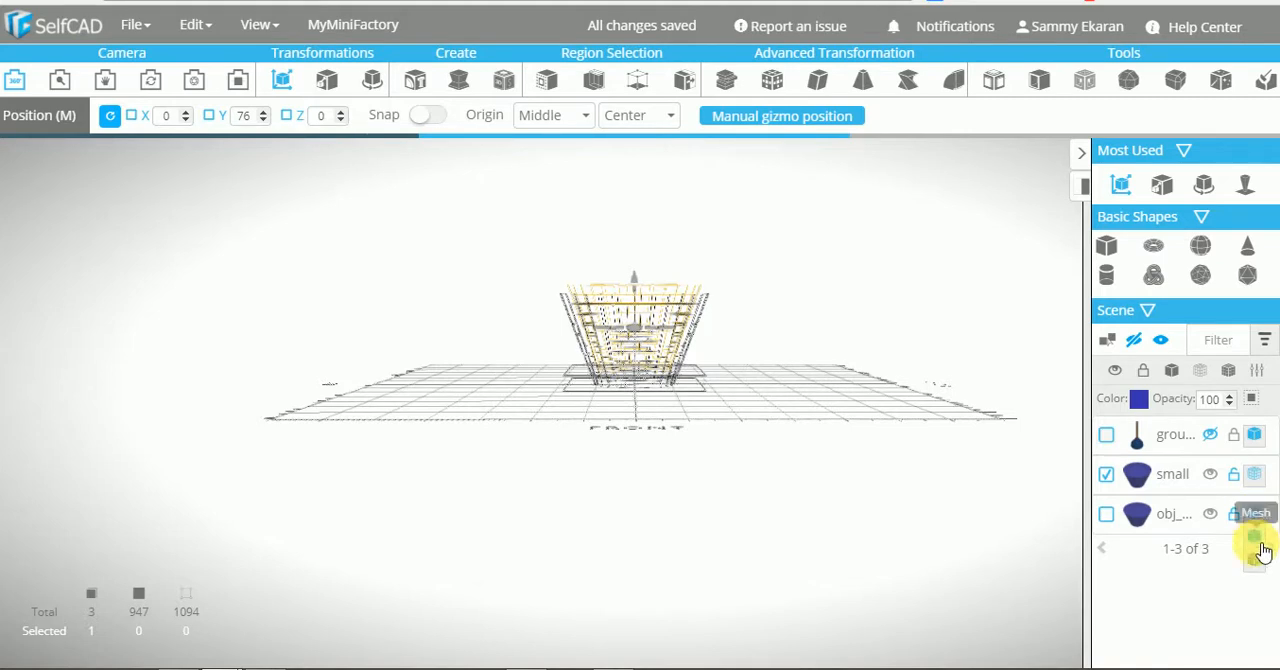
{"action": "left_click", "coordinate": [1258, 540]}
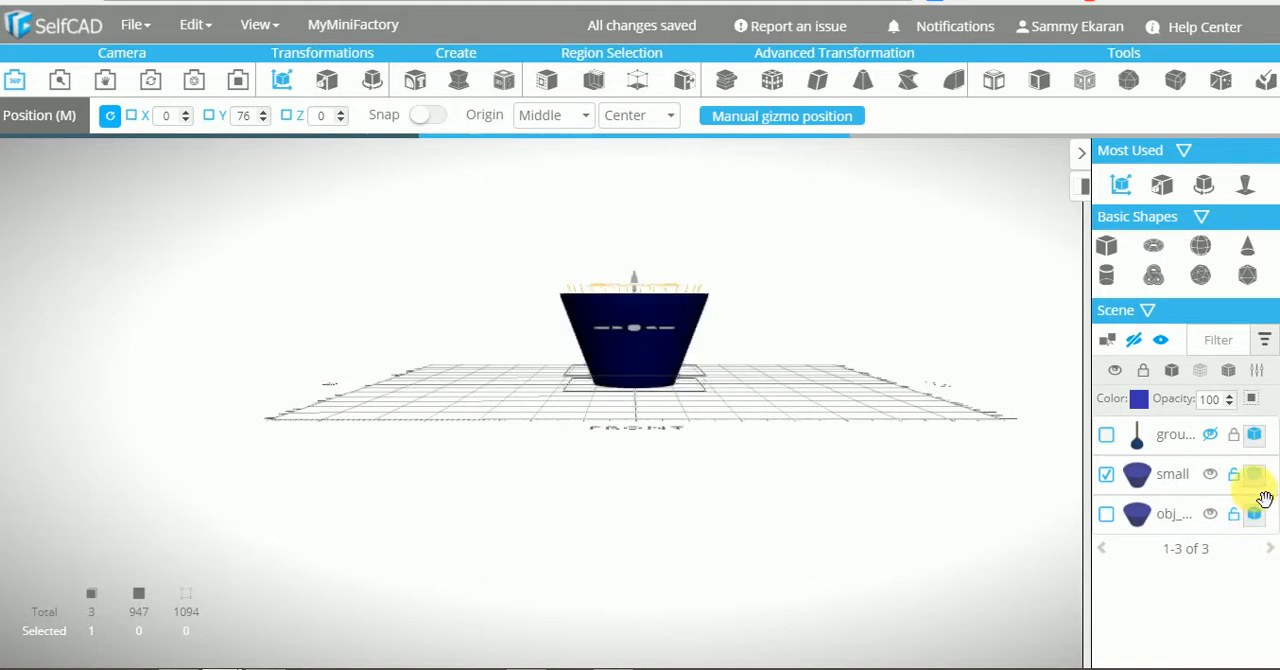
{"action": "left_click", "coordinate": [1254, 498]}
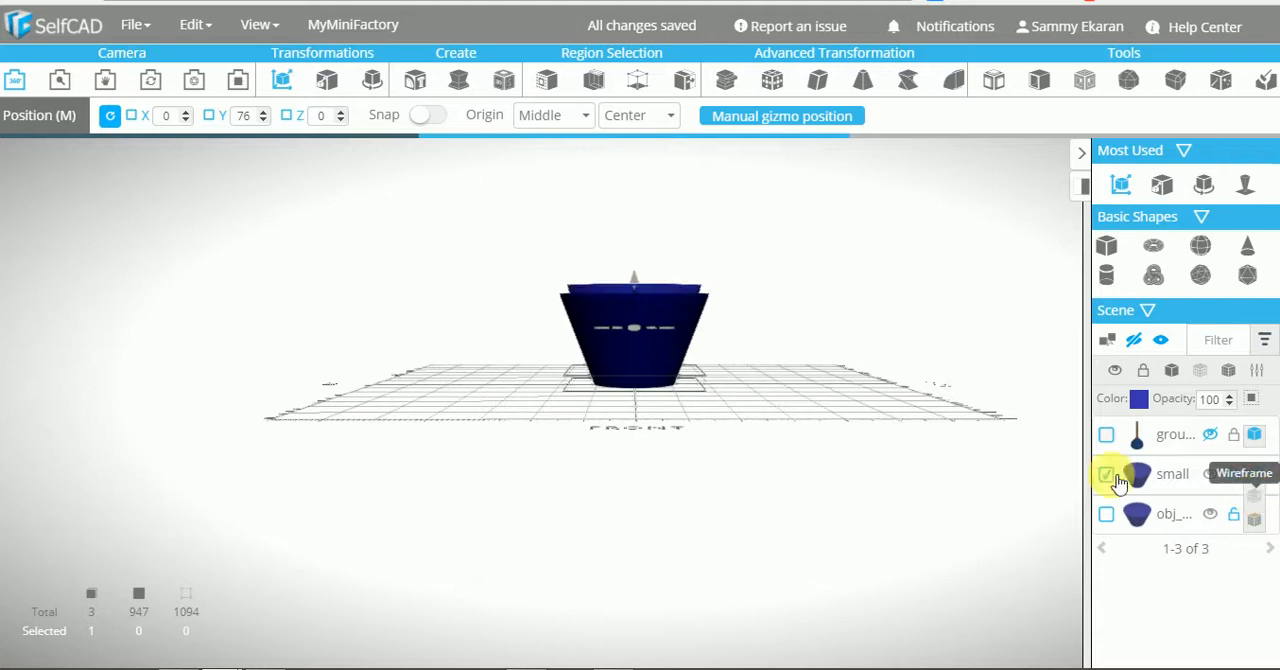
Subtract small from the full-size tapered cylinder with a Boolean Difference to hollow out the container
{"action": "left_click_drag", "start_coordinate": [878, 428], "coordinate": [848, 480]}
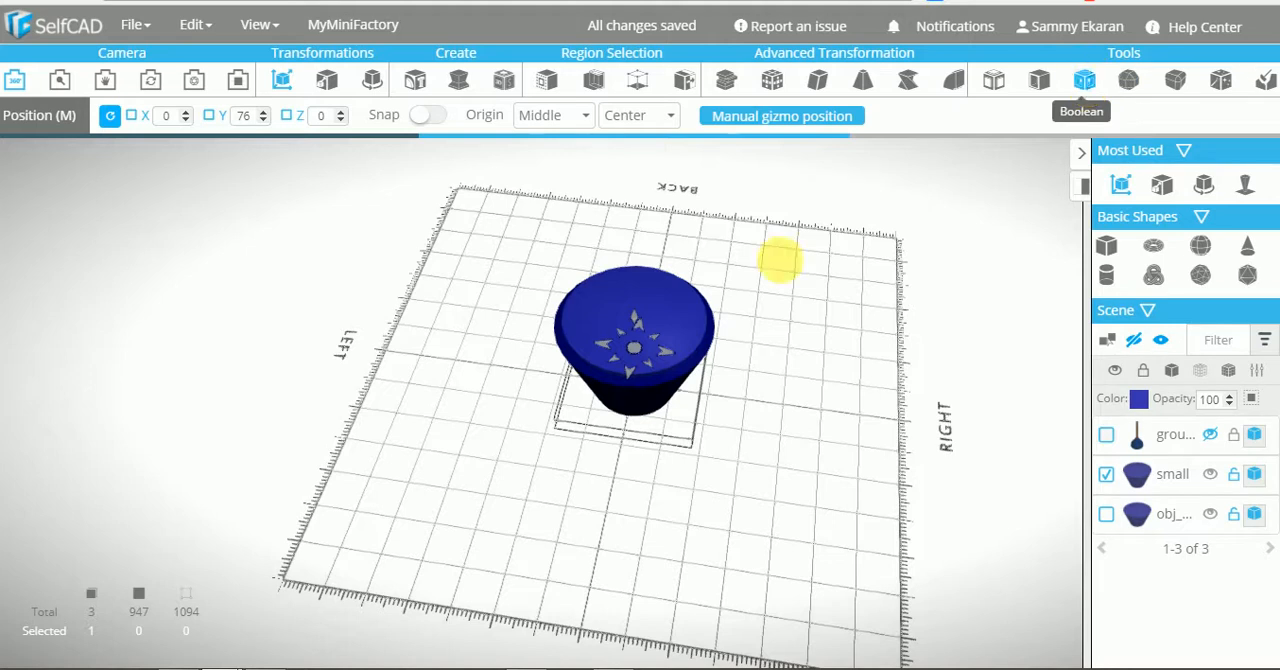
{"action": "left_click", "coordinate": [1106, 514]}
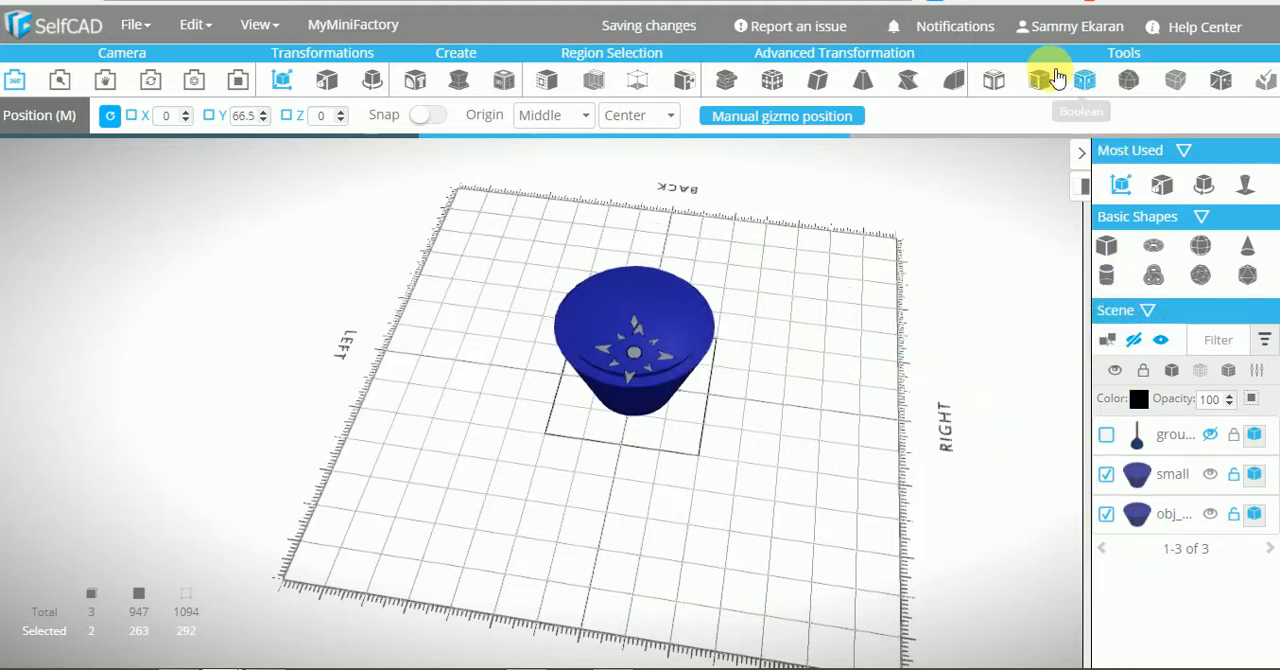
{"action": "left_click", "coordinate": [1091, 80]}
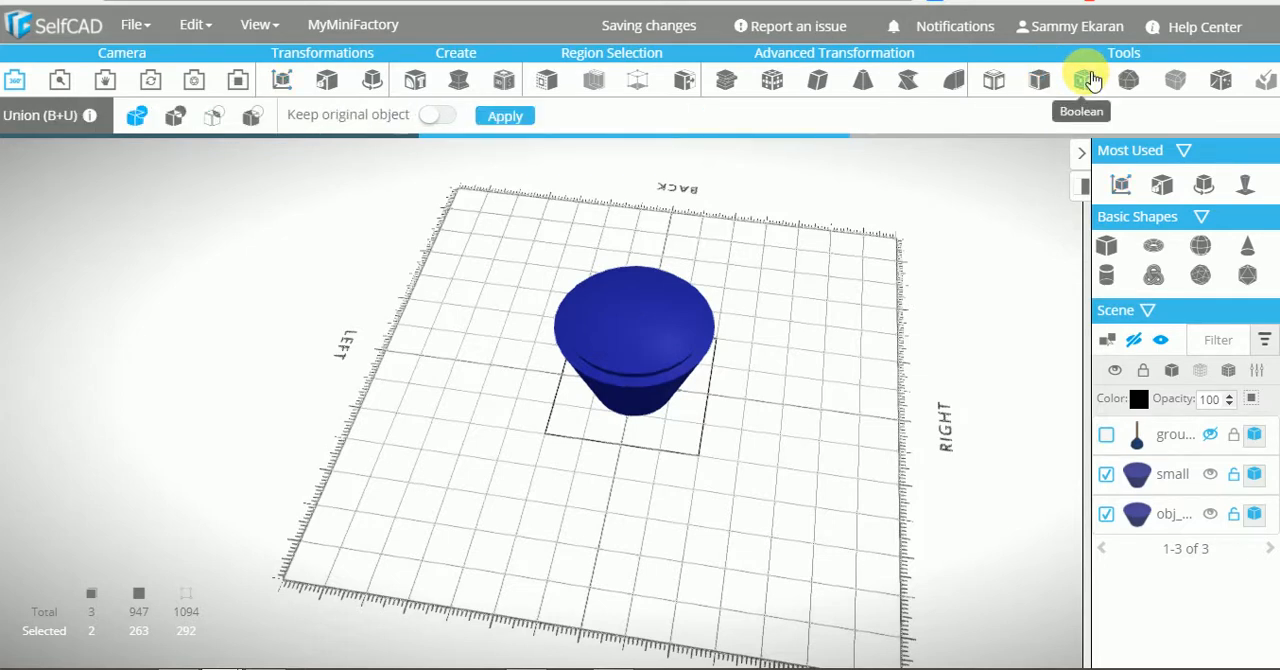
{"action": "left_click", "coordinate": [252, 116]}
{"action": "left_click", "coordinate": [533, 116]}
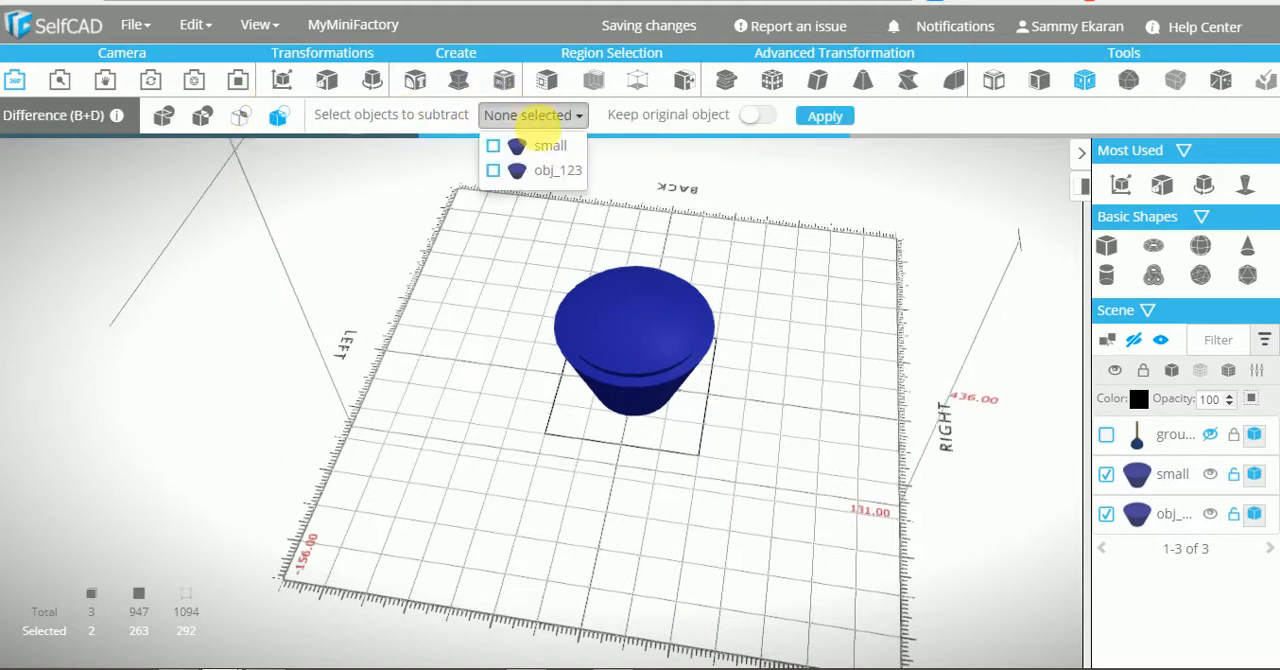
{"action": "left_click", "coordinate": [768, 116]}
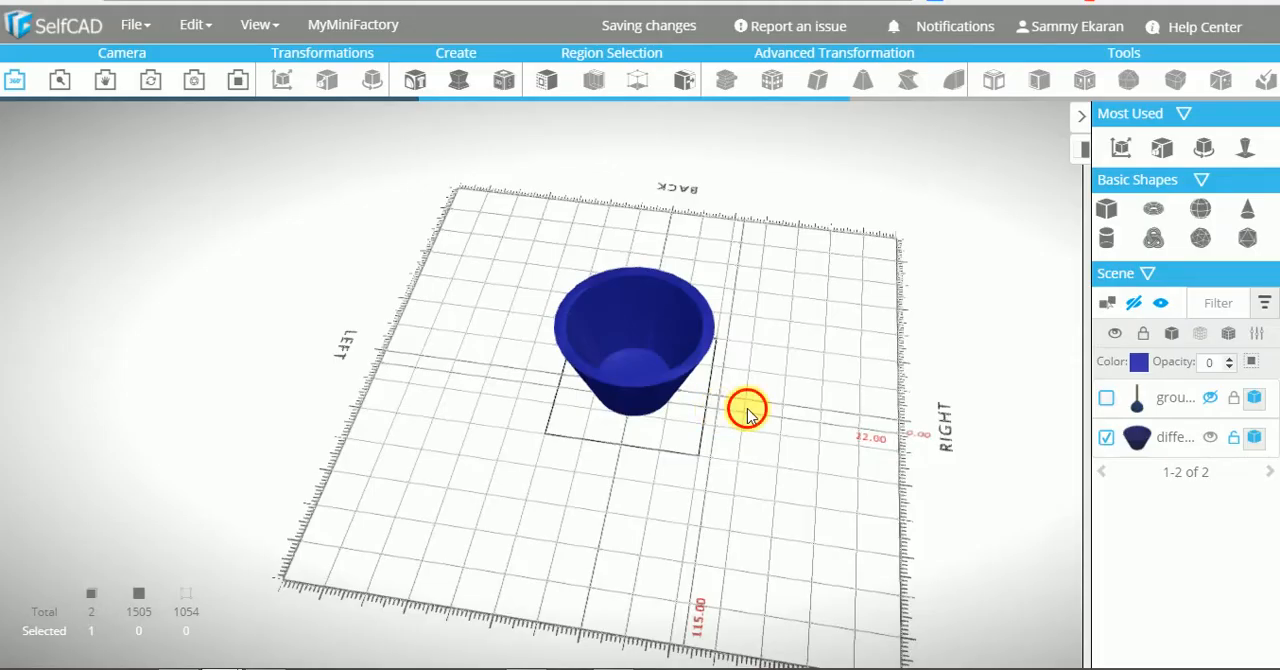
Rotate the hollow container about the X axis to turn it upside down, and deselect it
{"action": "left_click_drag", "start_coordinate": [750, 413], "coordinate": [724, 488]}
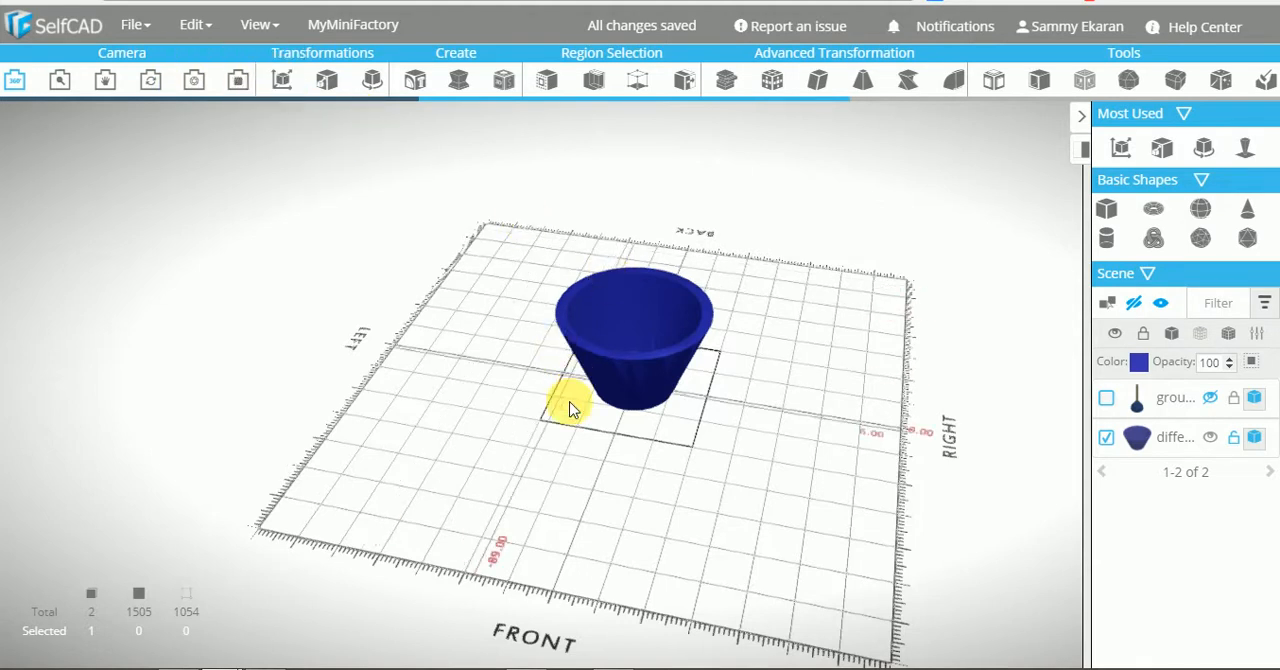
{"action": "left_click_drag", "start_coordinate": [570, 408], "coordinate": [606, 437]}
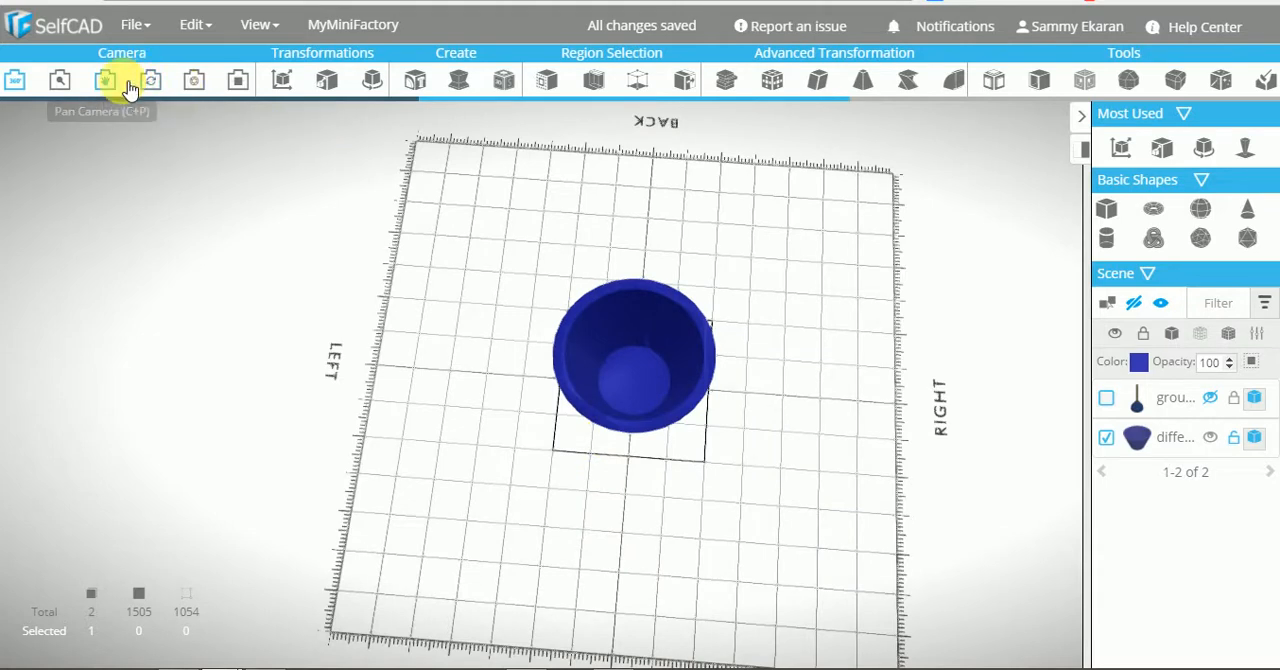
{"action": "left_click", "coordinate": [372, 82]}
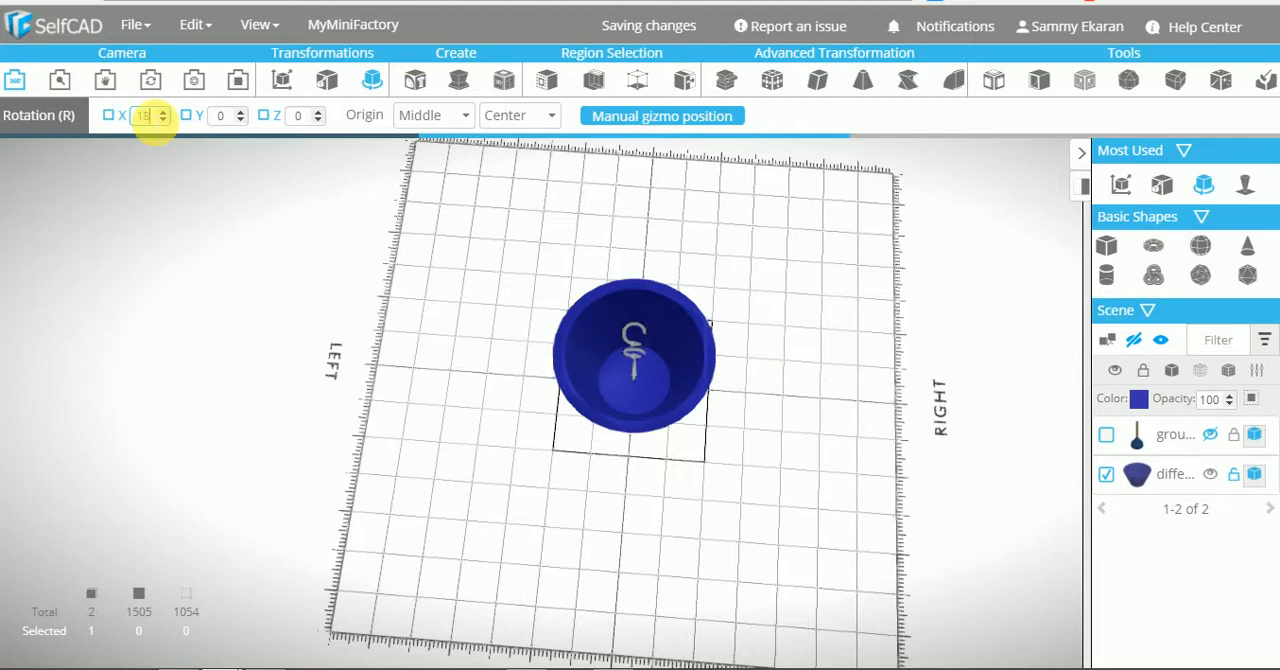
{"action": "left_click", "coordinate": [238, 193]}
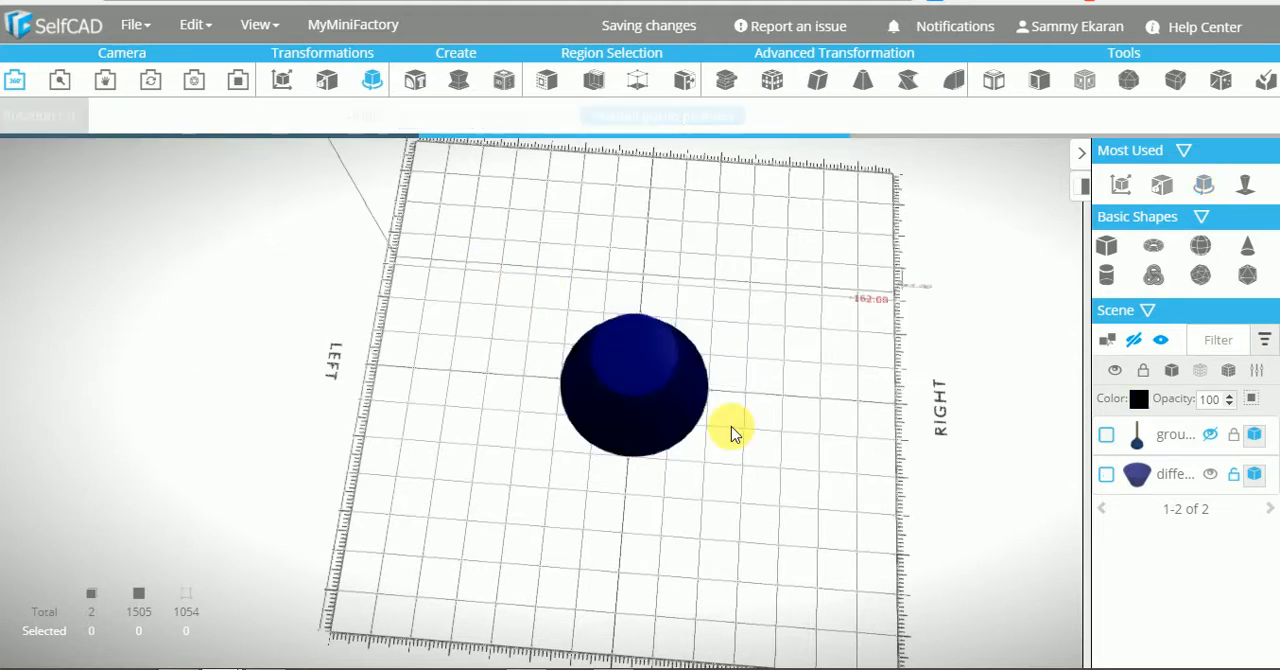
Show the hidden base and pole group, and raise the inverted container along the pole to about Y 227 as a lampshade
{"action": "left_click_drag", "start_coordinate": [731, 434], "coordinate": [762, 406]}
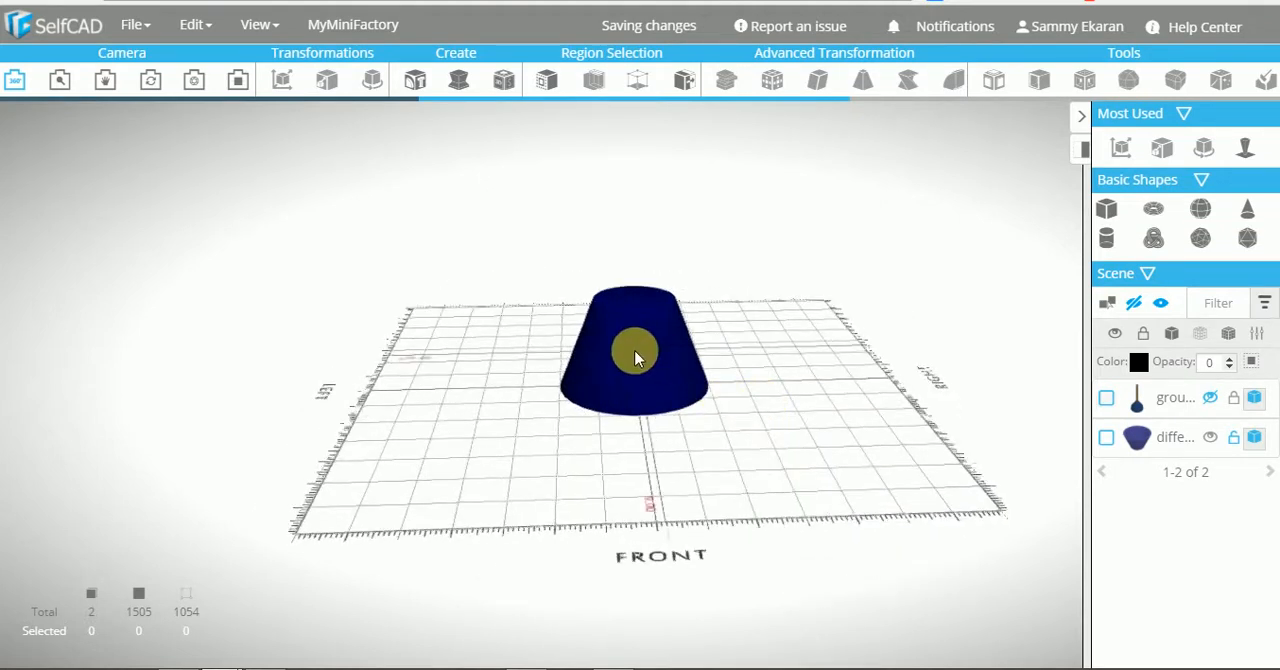
{"action": "left_click", "coordinate": [1210, 397]}
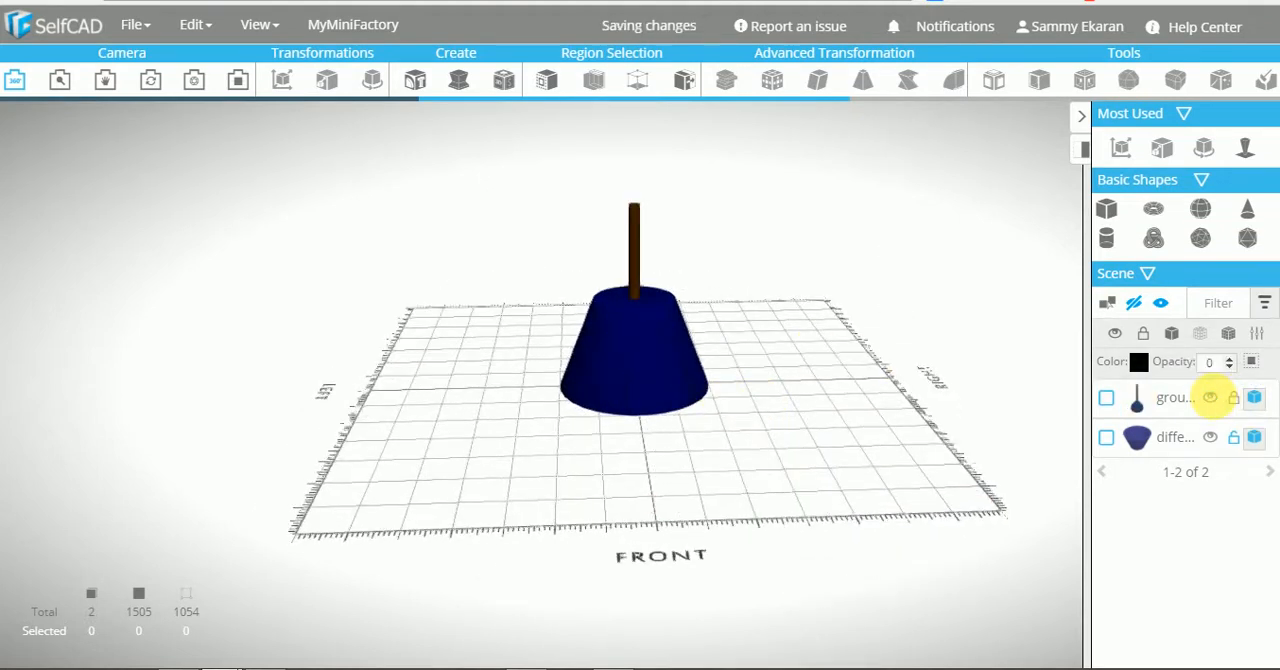
{"action": "left_click", "coordinate": [1106, 437]}
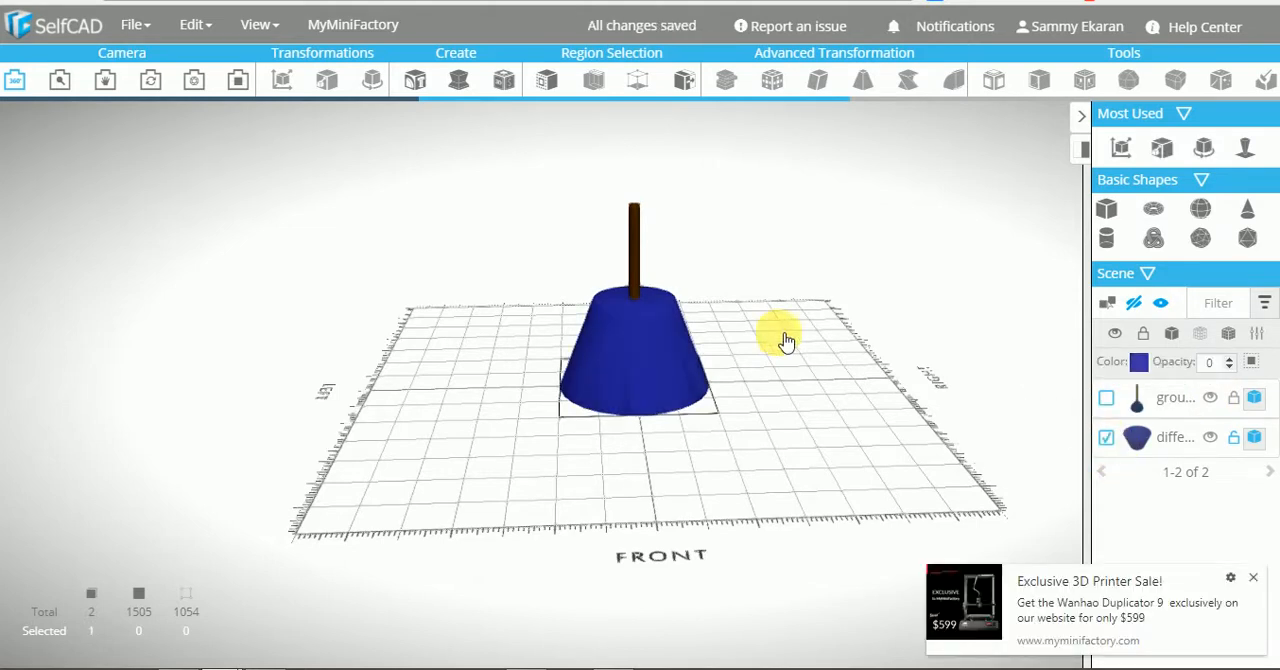
{"action": "left_click", "coordinate": [260, 24]}
{"action": "left_click", "coordinate": [182, 195]}
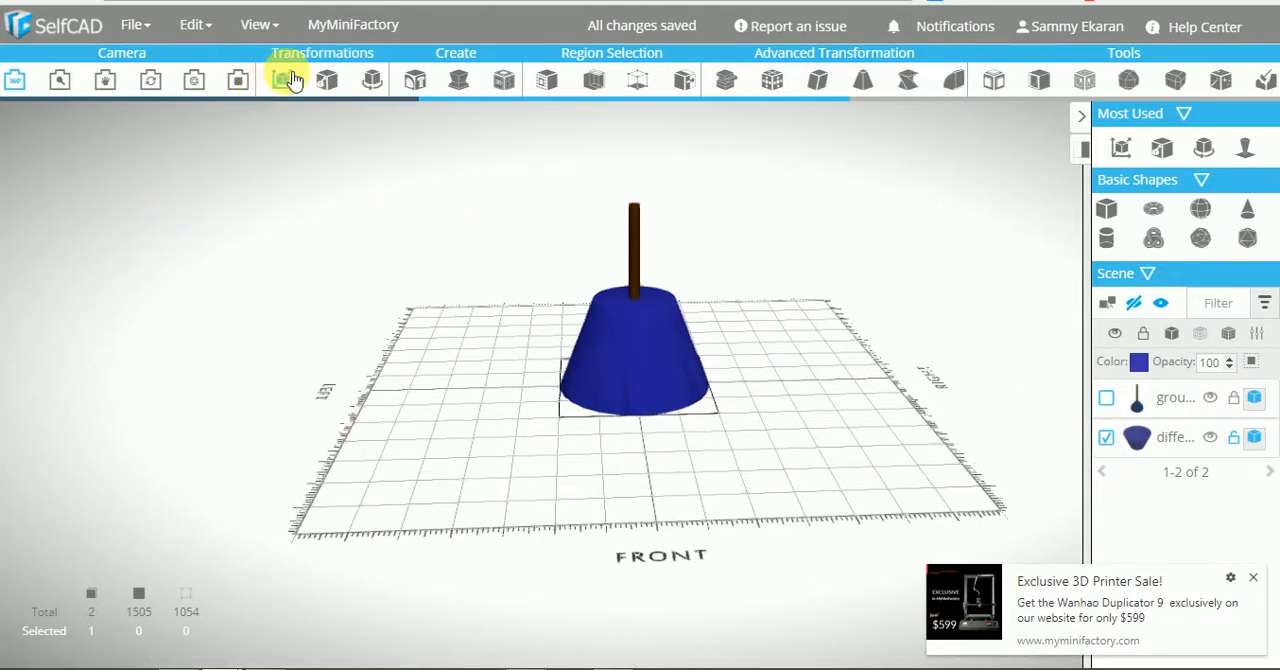
{"action": "left_click", "coordinate": [287, 78]}
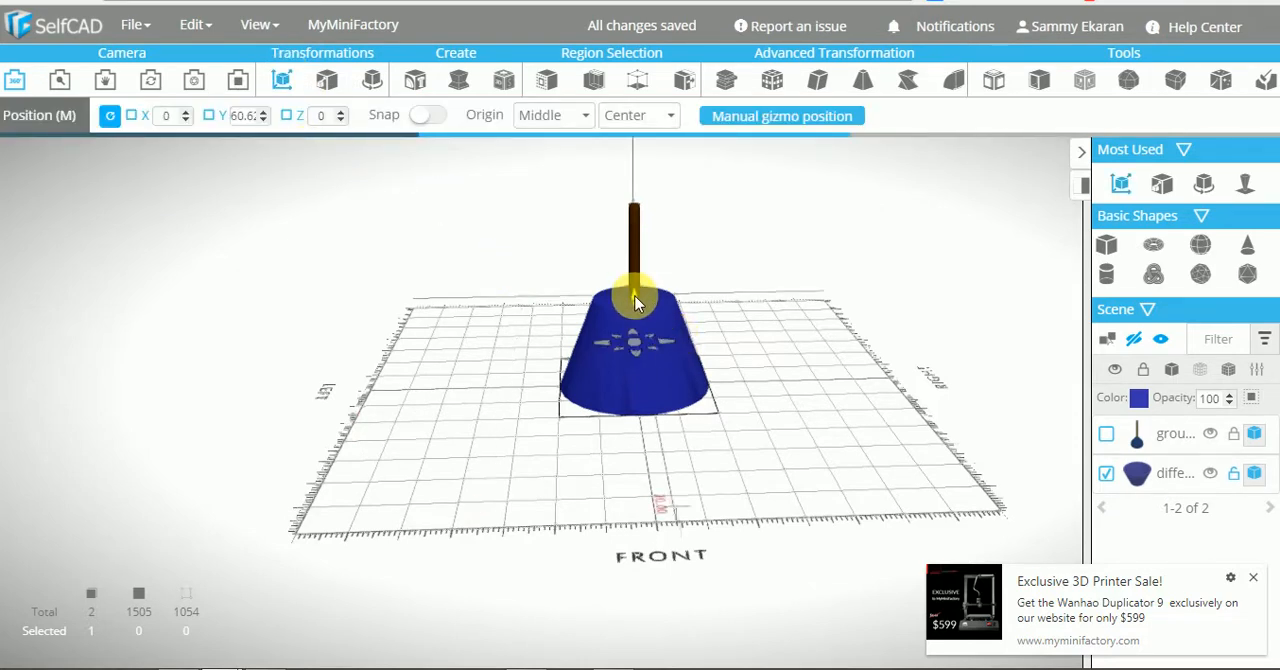
{"action": "left_click_drag", "start_coordinate": [634, 295], "coordinate": [634, 244]}
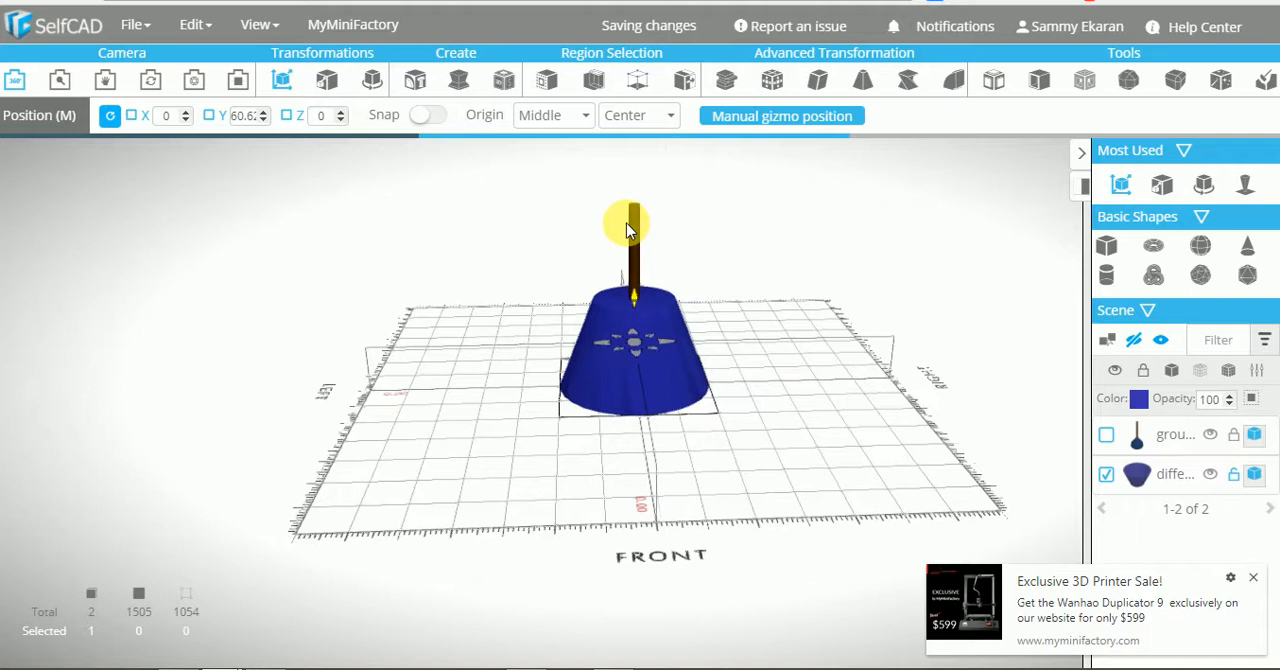
{"action": "left_click_drag", "start_coordinate": [627, 229], "coordinate": [628, 205]}
{"action": "left_click_drag", "start_coordinate": [799, 405], "coordinate": [803, 447]}
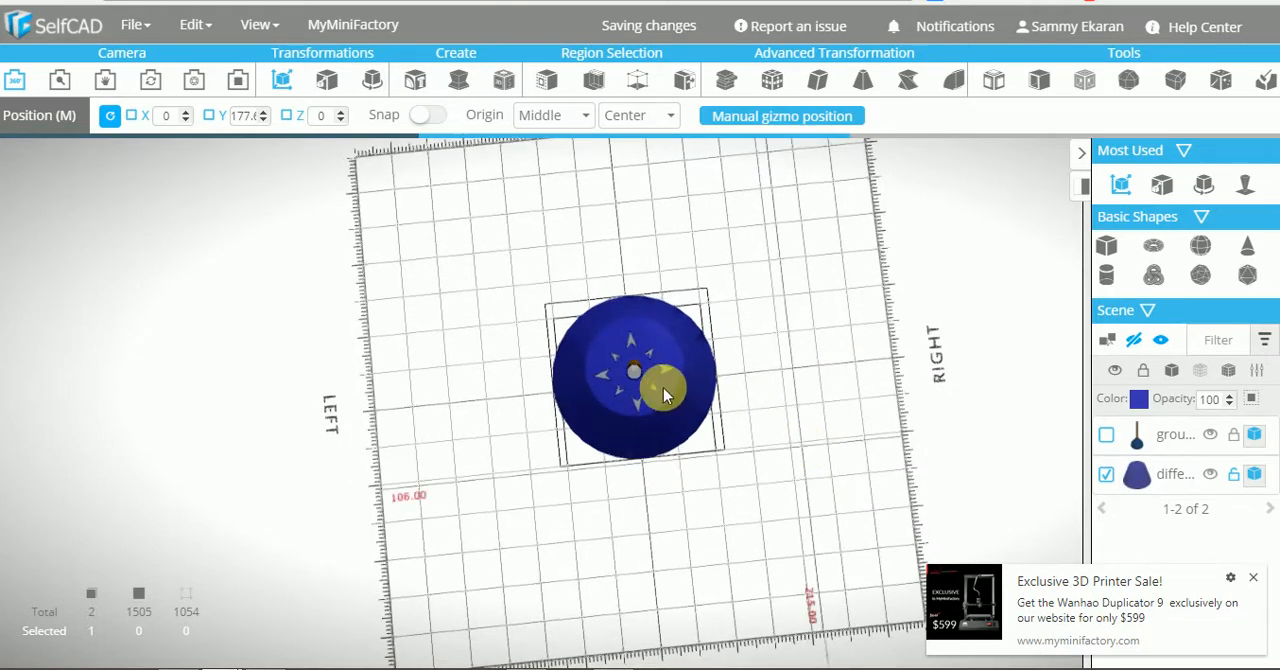
{"action": "left_click_drag", "start_coordinate": [632, 373], "coordinate": [634, 368]}
{"action": "left_click_drag", "start_coordinate": [743, 393], "coordinate": [724, 277]}
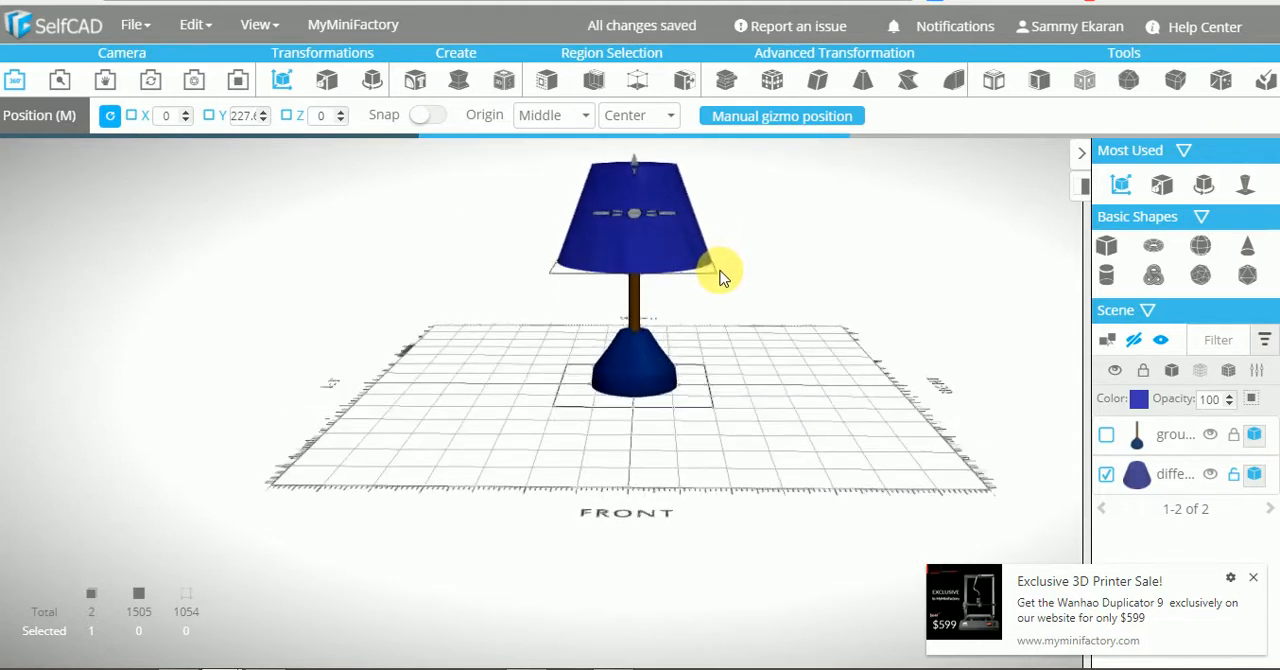
{"action": "left_click", "coordinate": [745, 297]}
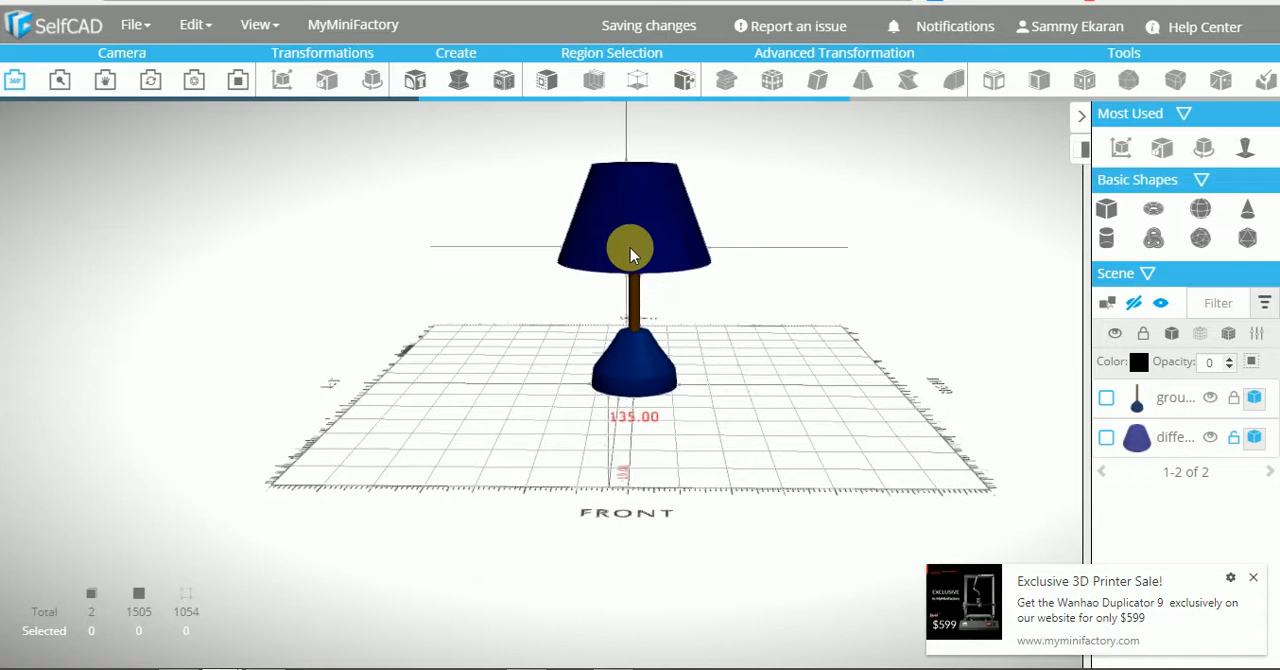
Close the 3D printer sale notification and view the lamp from a higher angle
{"action": "left_click", "coordinate": [630, 247]}
{"action": "left_click", "coordinate": [1252, 578]}
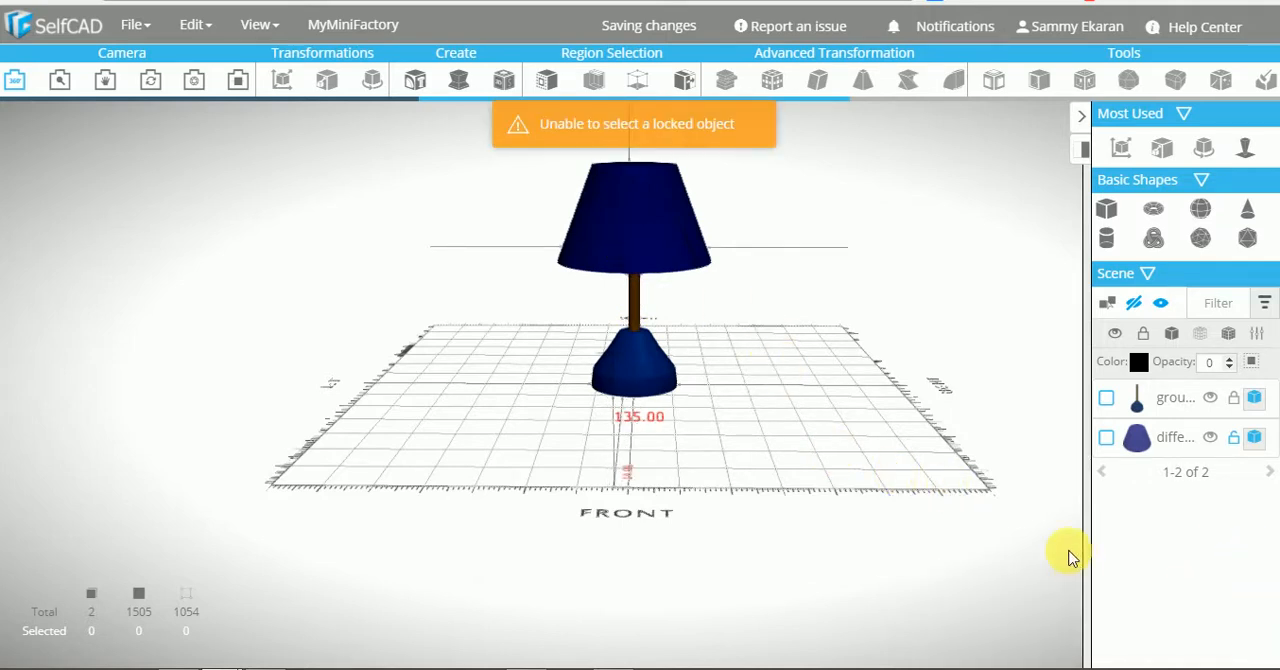
{"action": "left_click", "coordinate": [817, 412]}
{"action": "left_click_drag", "start_coordinate": [817, 412], "coordinate": [814, 429]}
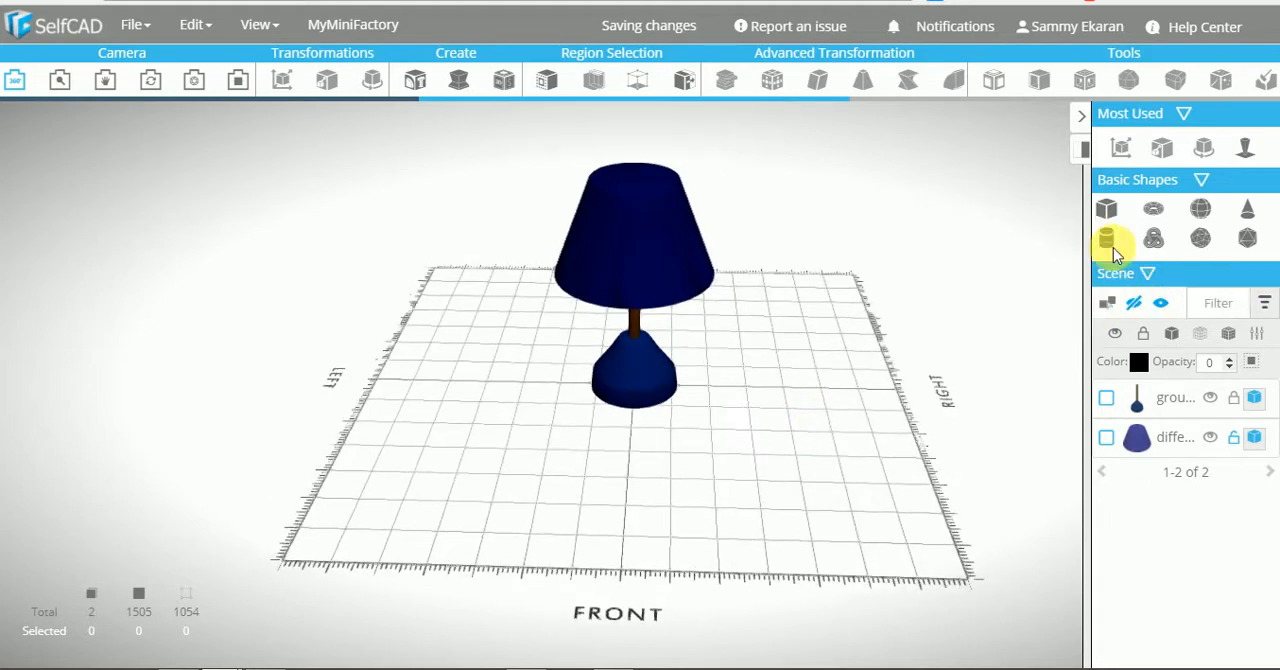
{"action": "mouse_move", "coordinate": [694, 437]}
{"action": "left_mouse_down"}
{"action": "mouse_move", "coordinate": [686, 357]}
{"action": "mouse_move", "coordinate": [695, 424]}
{"action": "left_mouse_up"}
Unlock the base and pole group, select it together with the lampshade, and group the two
{"action": "left_click", "coordinate": [712, 418]}
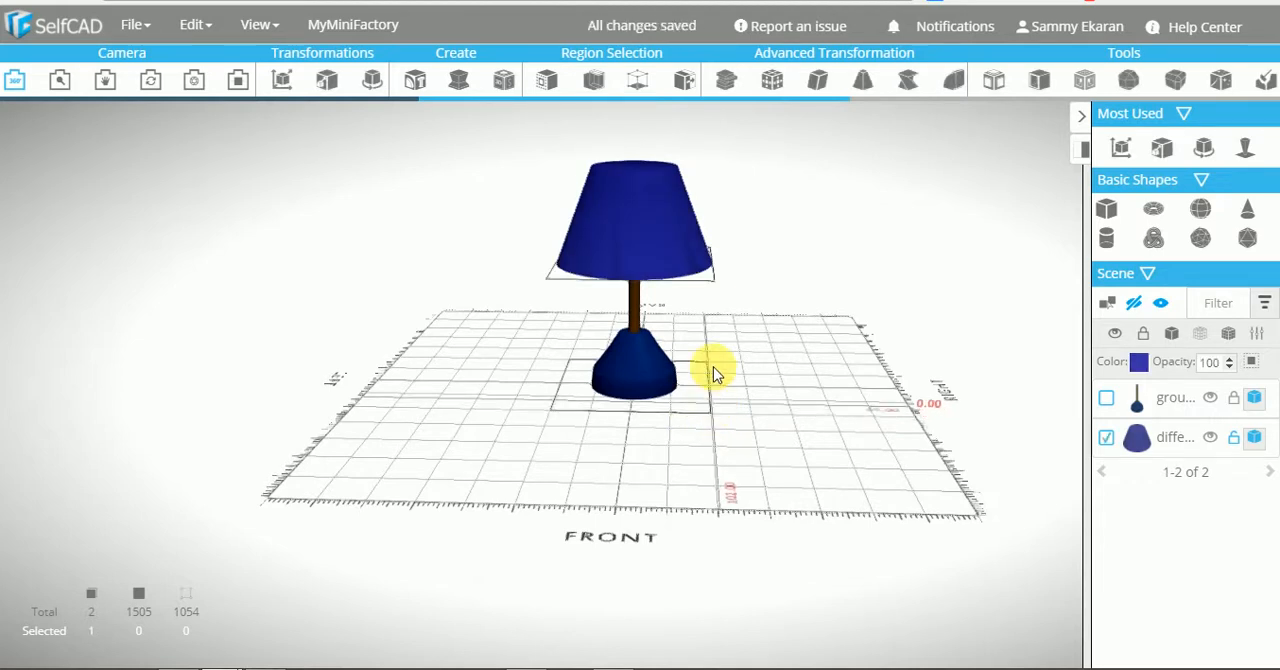
{"action": "key", "text": "ctrl+g"}
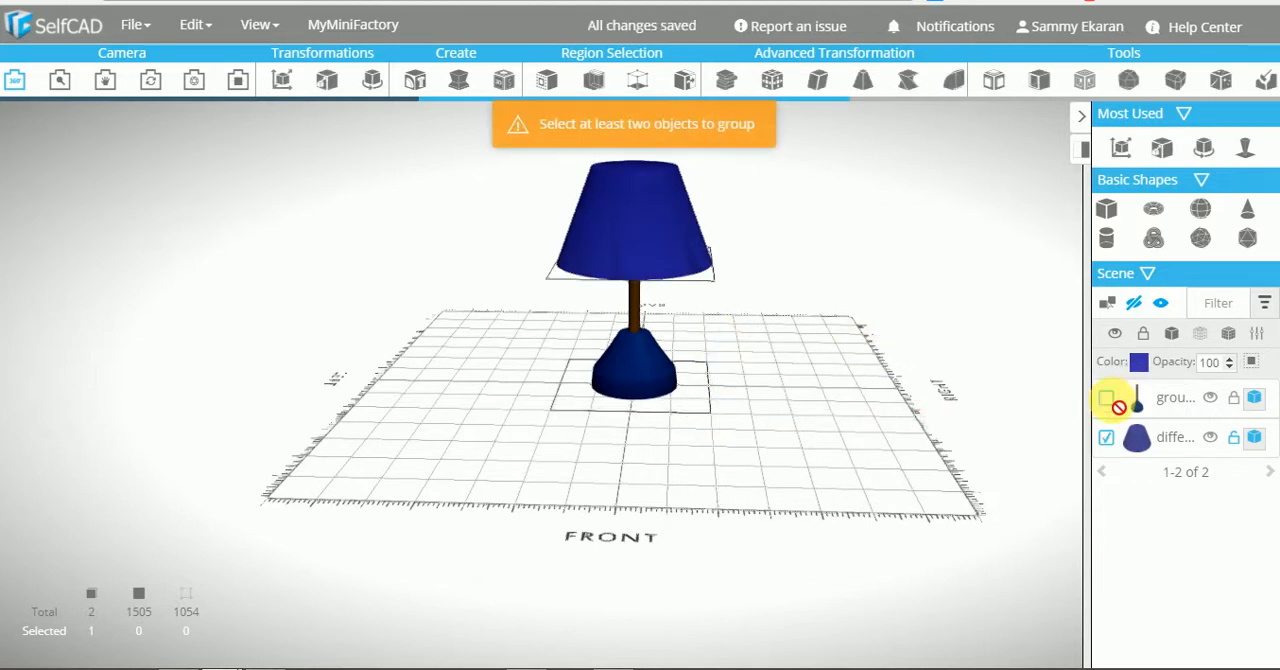
{"action": "left_click", "coordinate": [630, 366]}
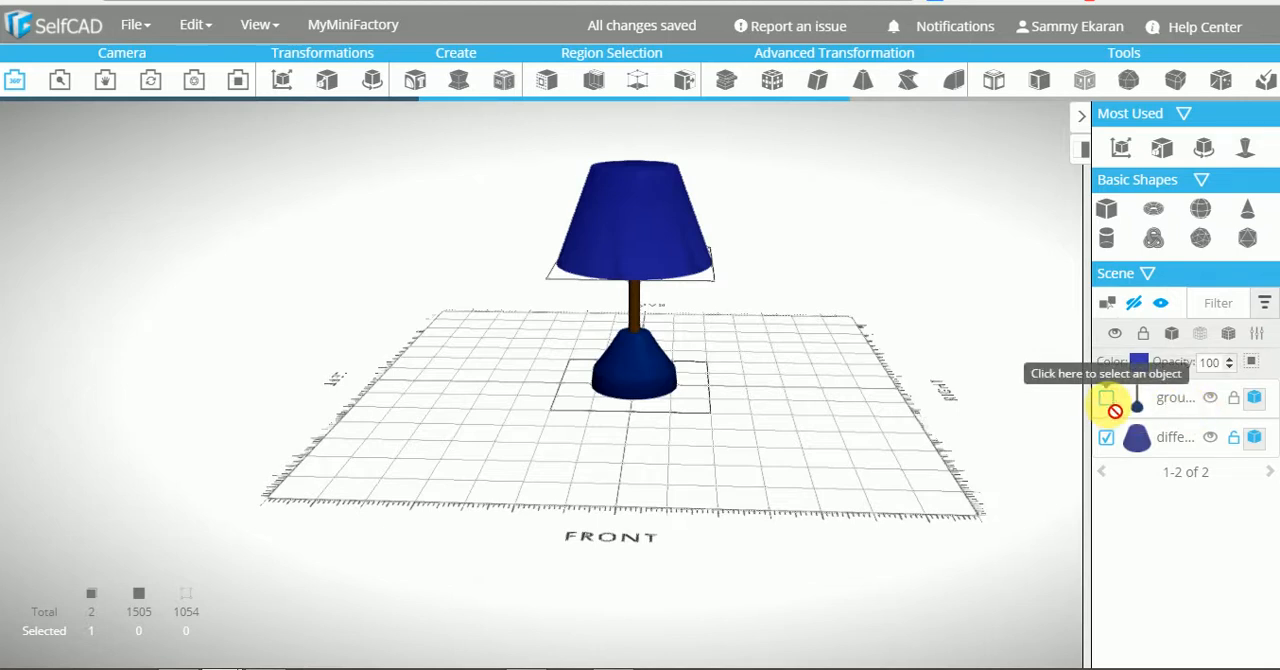
{"action": "left_click", "coordinate": [624, 345]}
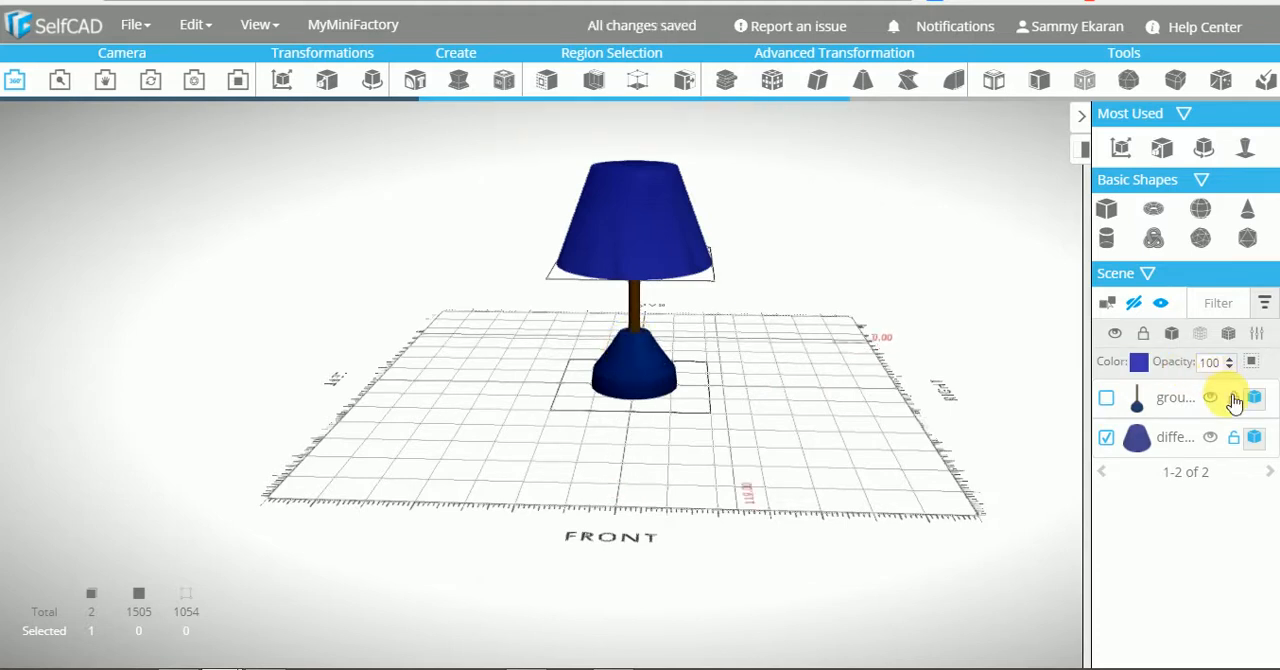
{"action": "left_click", "coordinate": [1110, 400]}
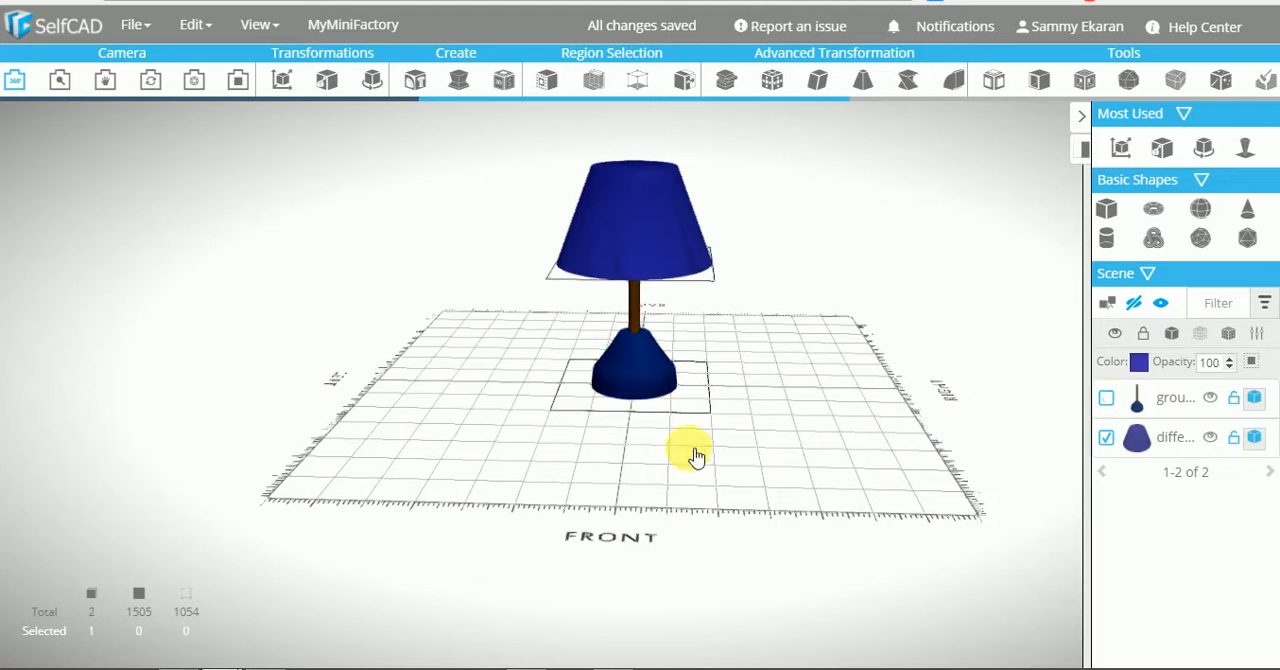
{"action": "key", "text": "ctrl+g"}
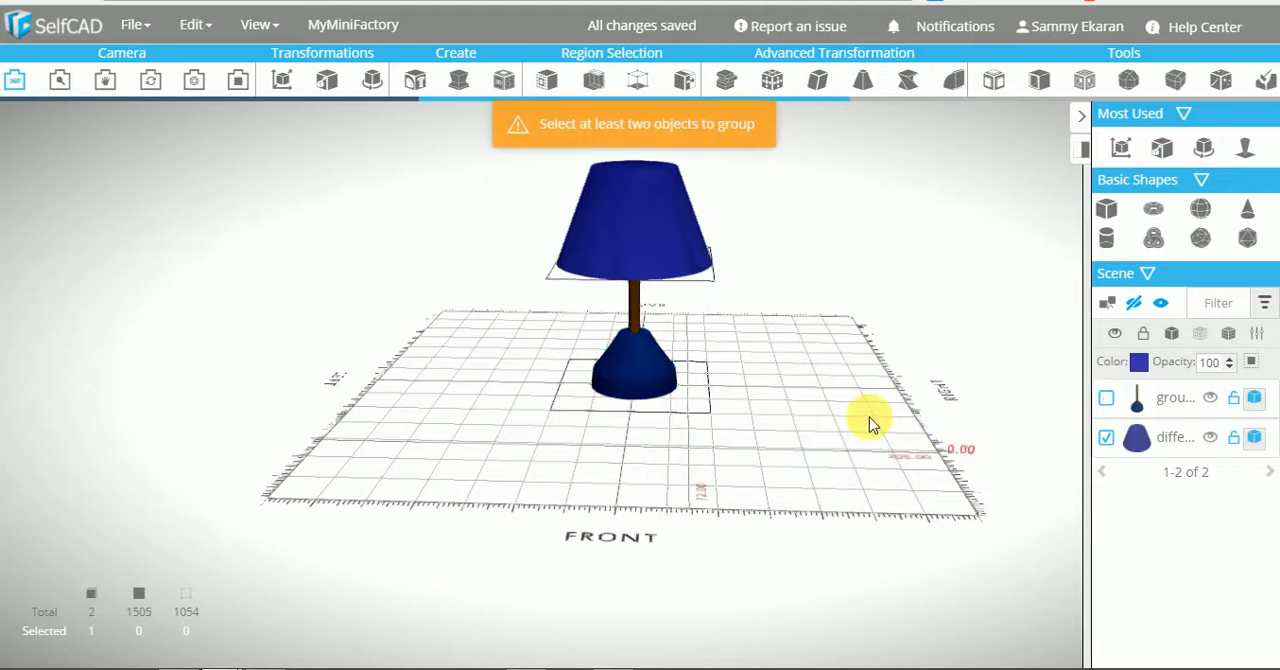
{"action": "left_click", "coordinate": [1110, 400]}
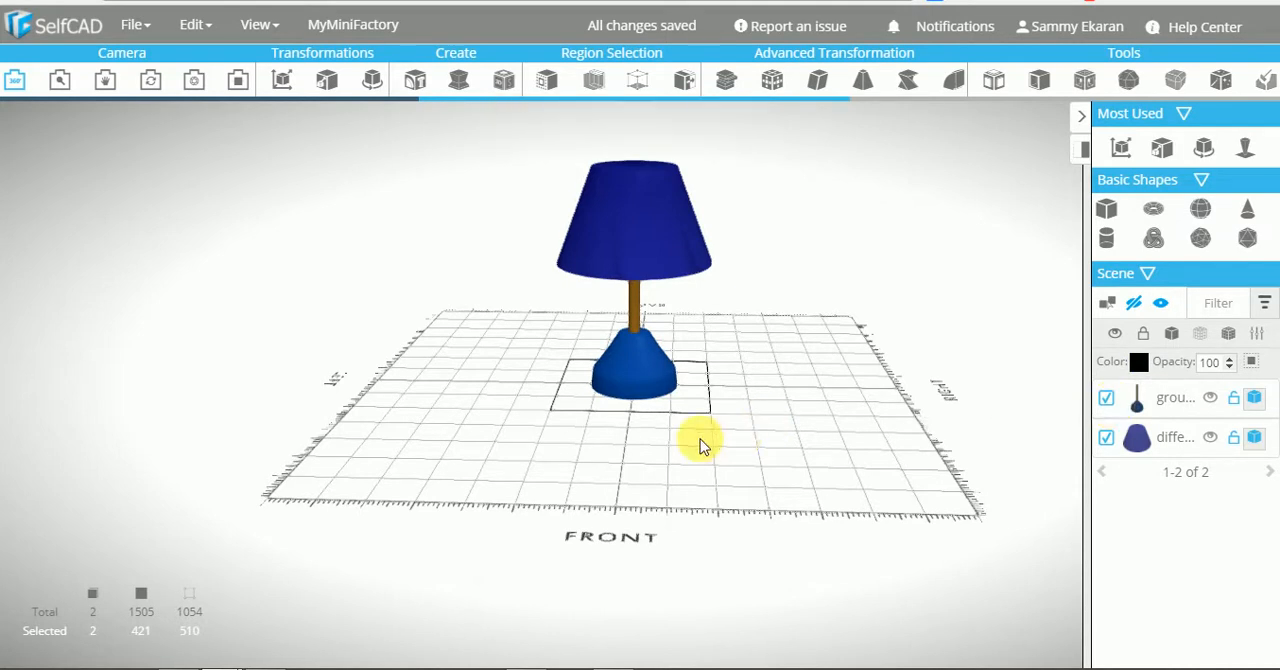
{"action": "key", "text": "ctrl+g"}
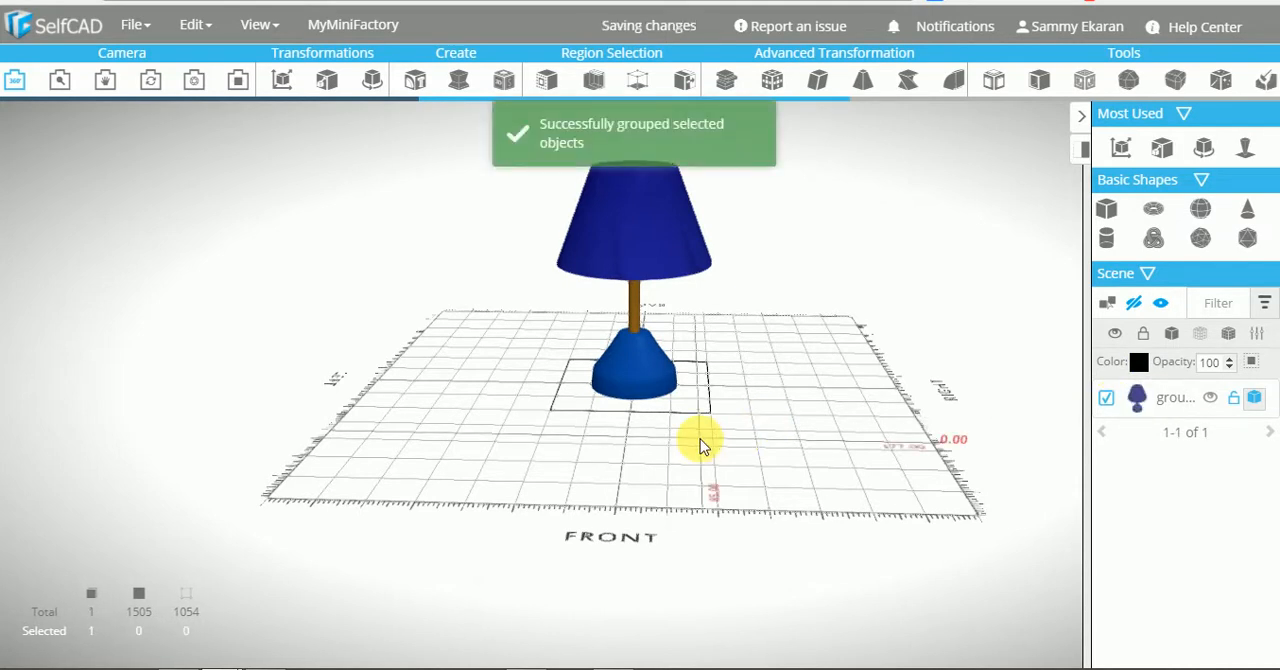
Create a thin cylinder with top radius 4 and bottom radius 4 as a cord
{"action": "left_click_drag", "start_coordinate": [713, 444], "coordinate": [695, 422]}
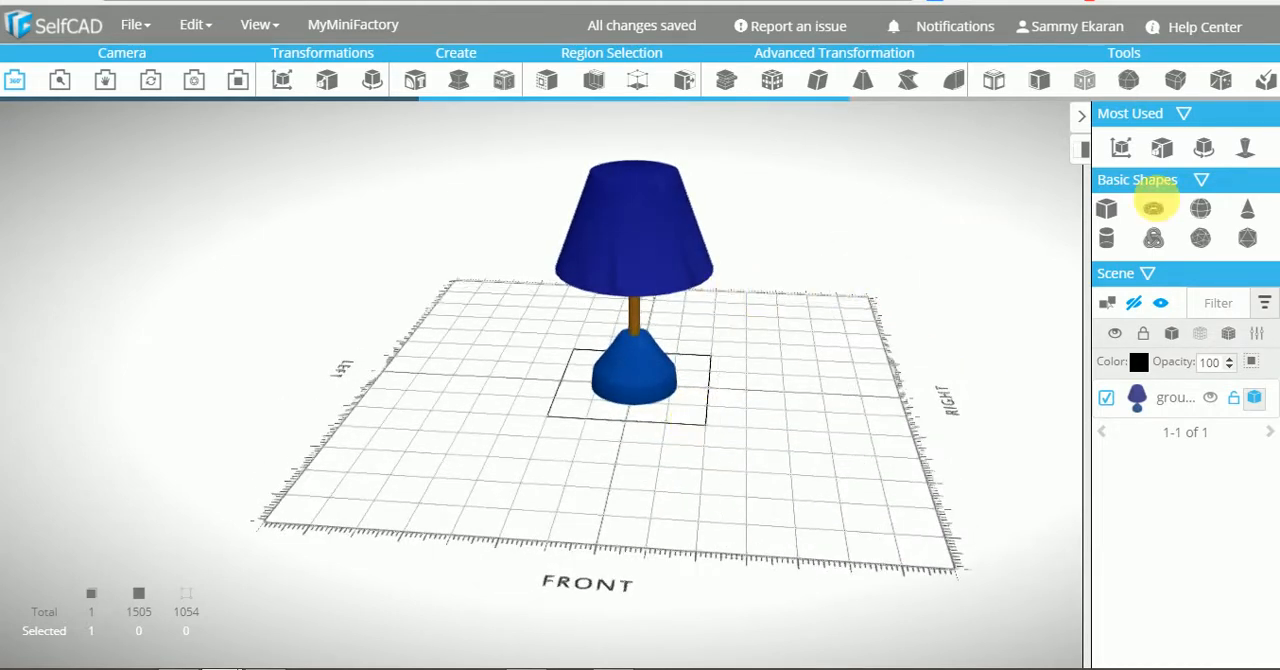
{"action": "left_click", "coordinate": [1107, 240]}
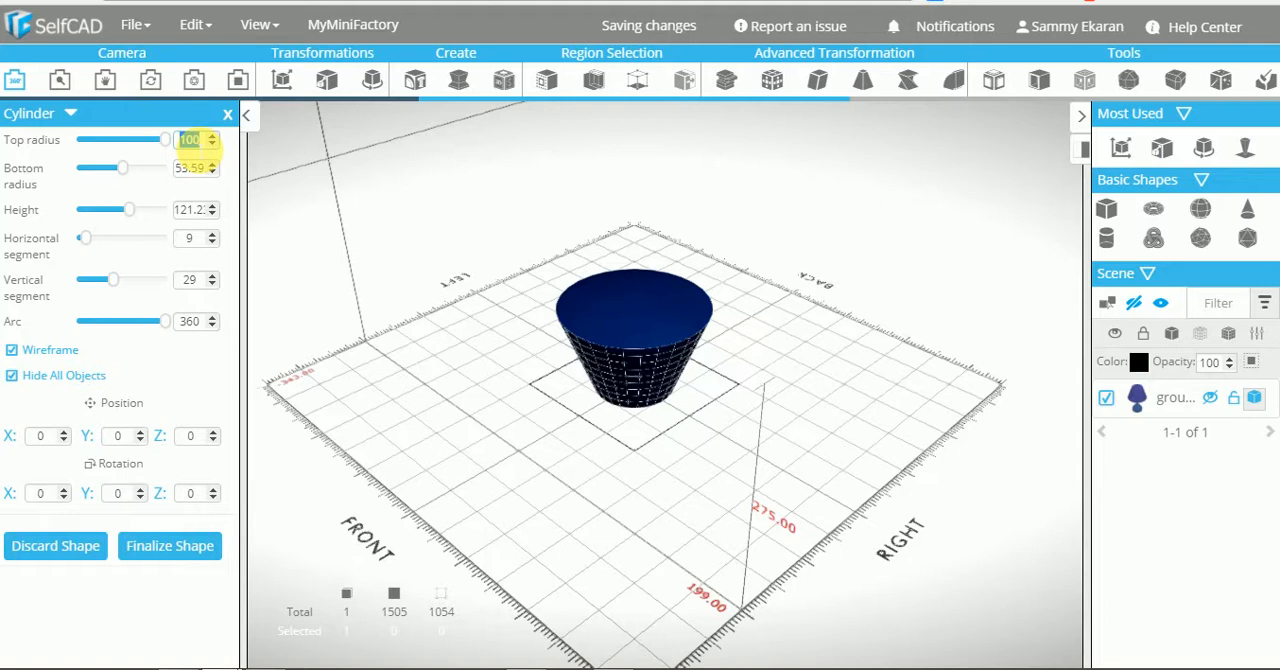
{"action": "left_click", "coordinate": [193, 168]}
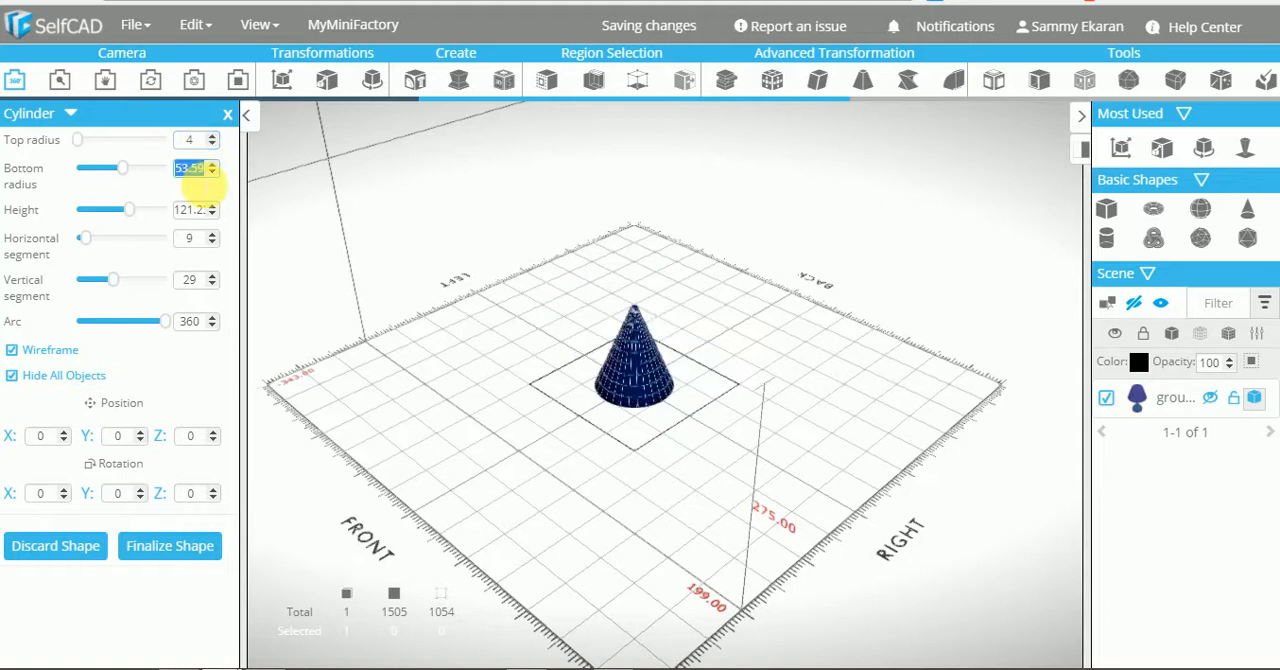
{"action": "left_click", "coordinate": [190, 209]}
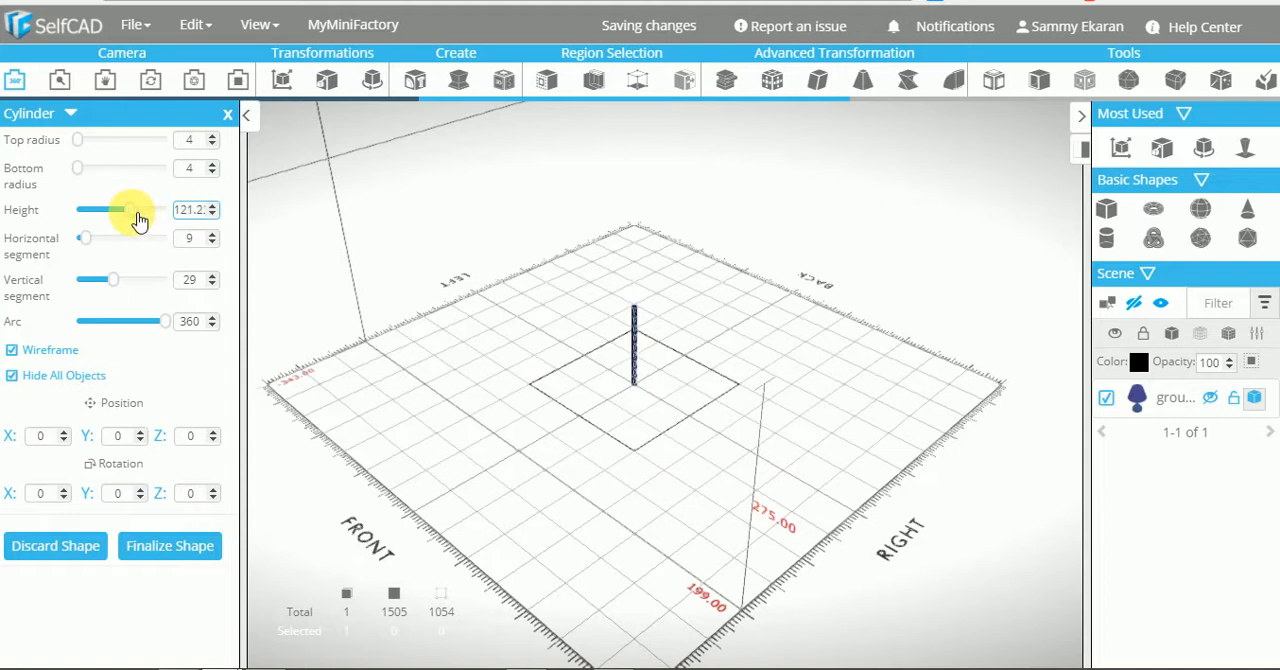
{"action": "left_click", "coordinate": [193, 544]}
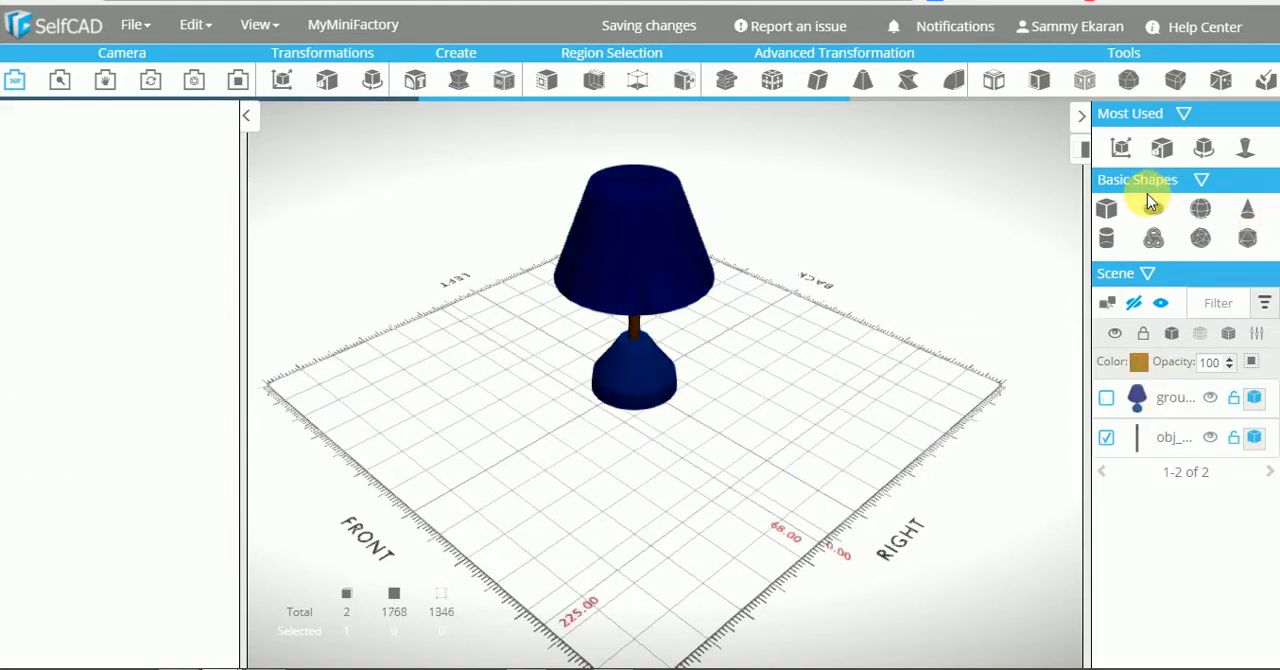
Create a sphere with radius 15 and 15 horizontal segments, and group it with the thin cylinder
{"action": "left_click_drag", "start_coordinate": [1208, 218], "coordinate": [556, 447]}
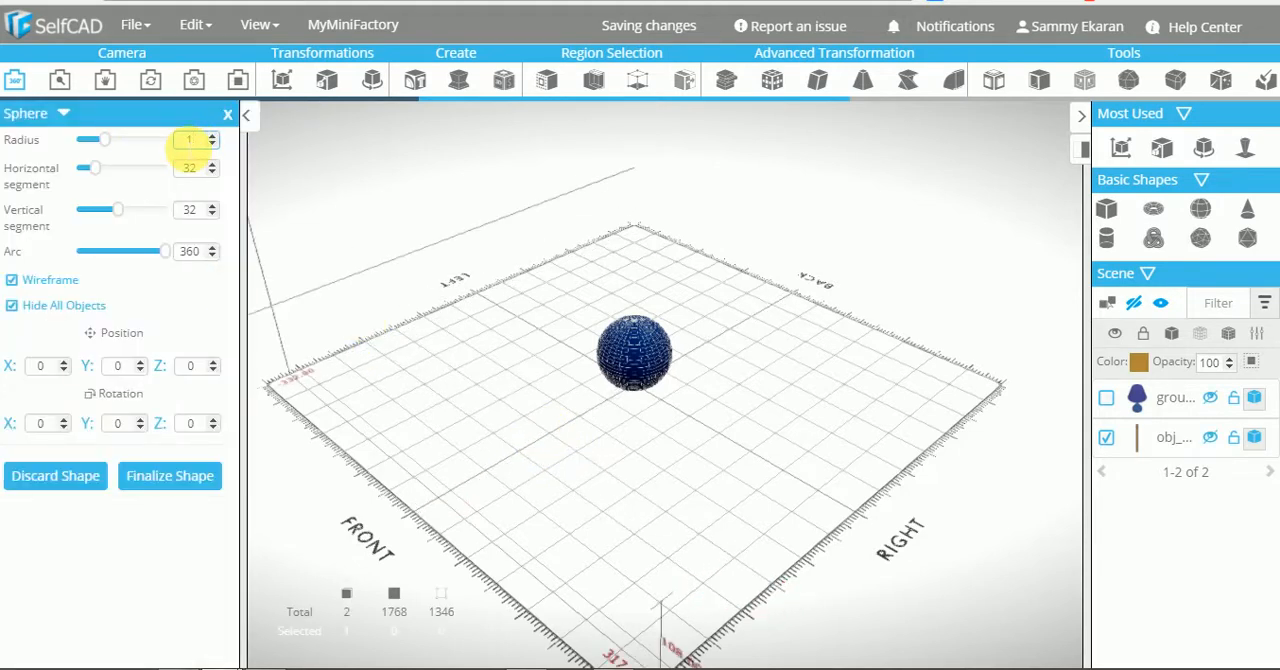
{"action": "type", "text": "5"}
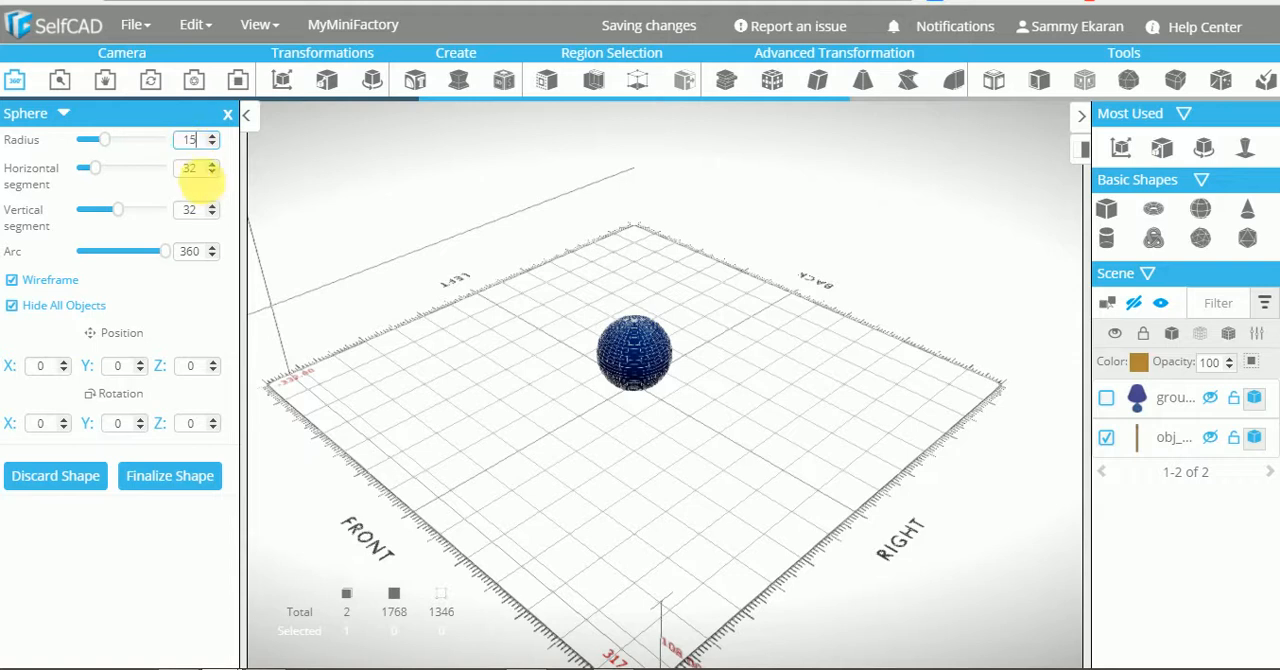
{"action": "left_click", "coordinate": [205, 172]}
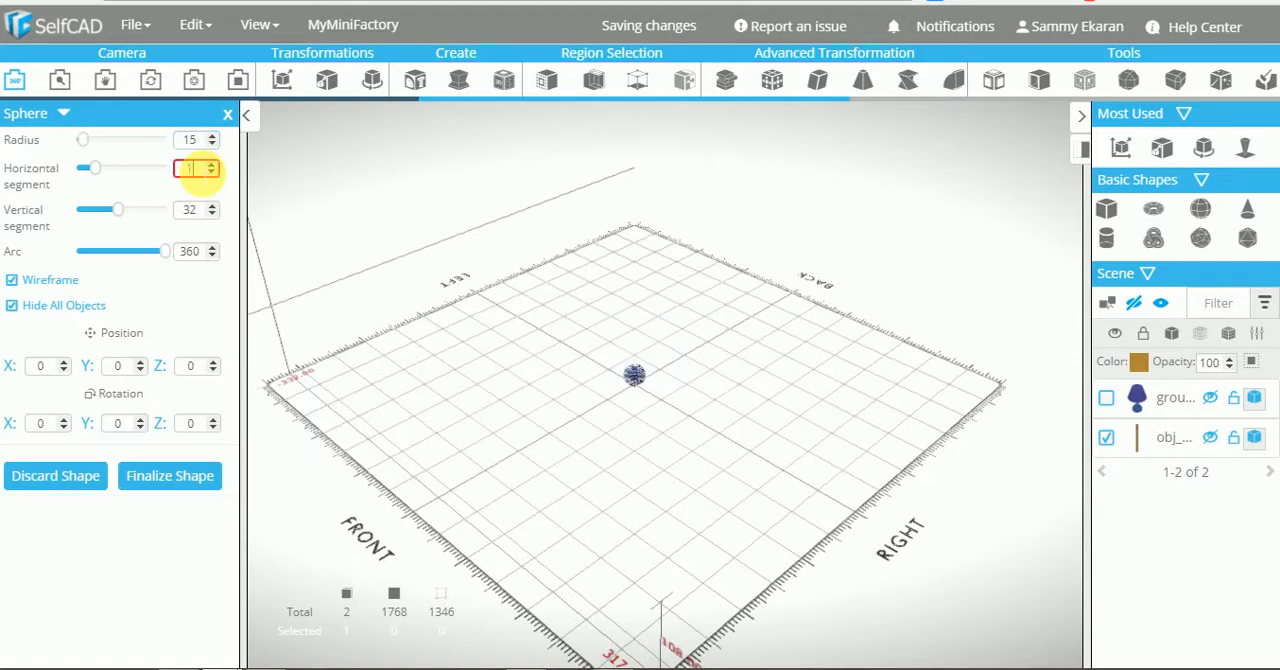
{"action": "type", "text": "15"}
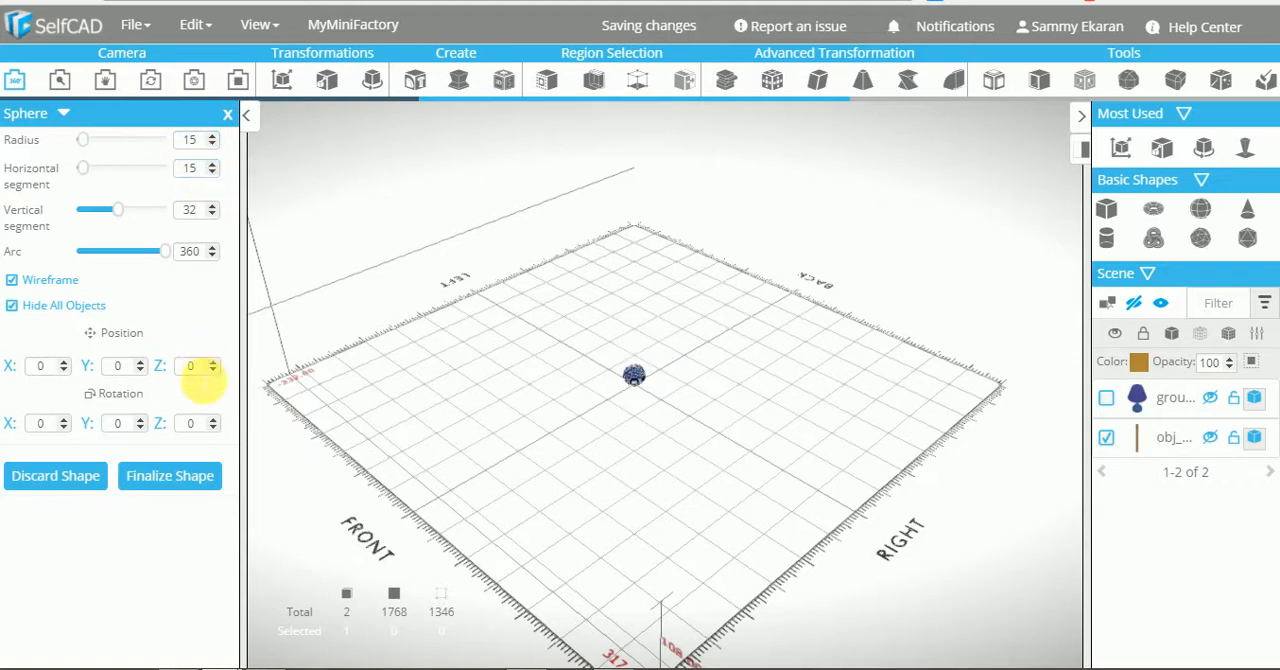
{"action": "left_click", "coordinate": [201, 489]}
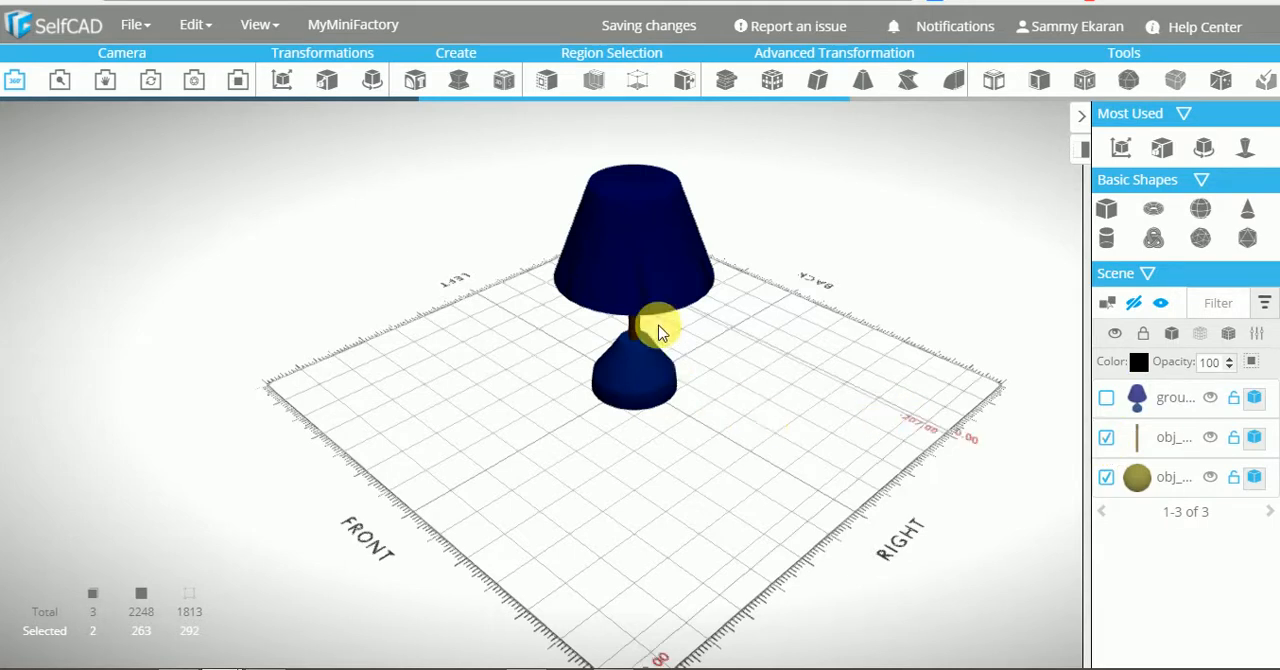
Move the cylinder and sphere group out of the lamp to about X 82.84, and stretch its height to about 197
{"action": "left_click", "coordinate": [287, 84]}
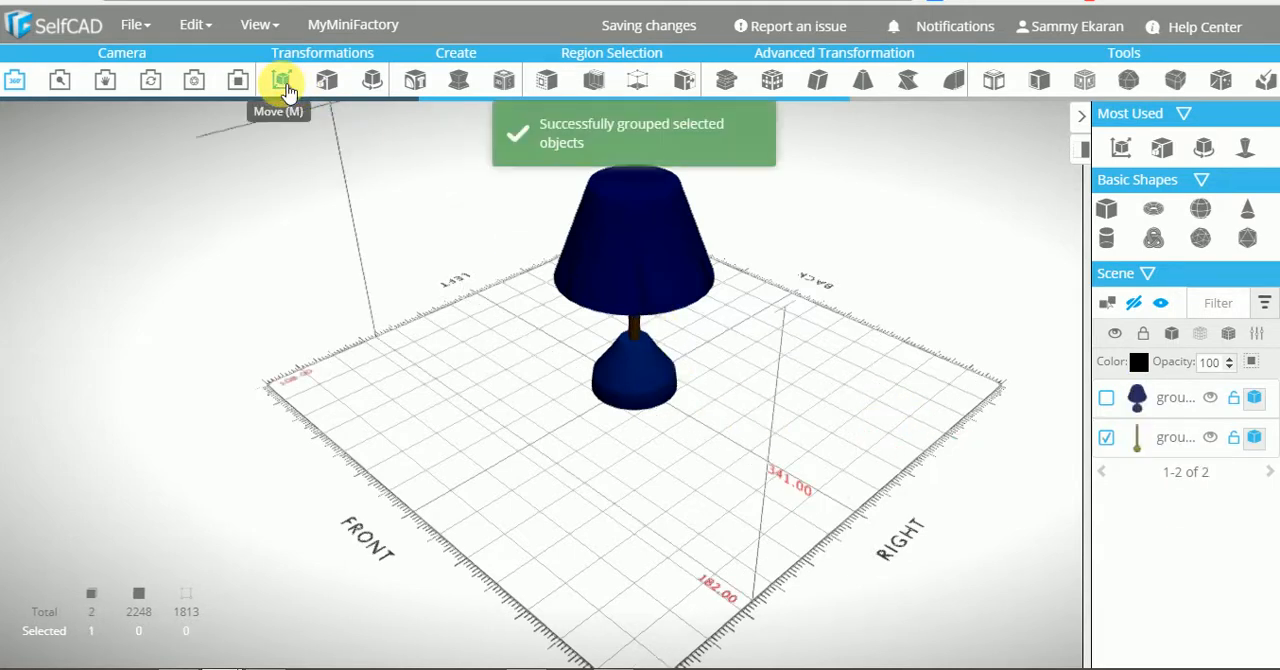
{"action": "left_click", "coordinate": [285, 86]}
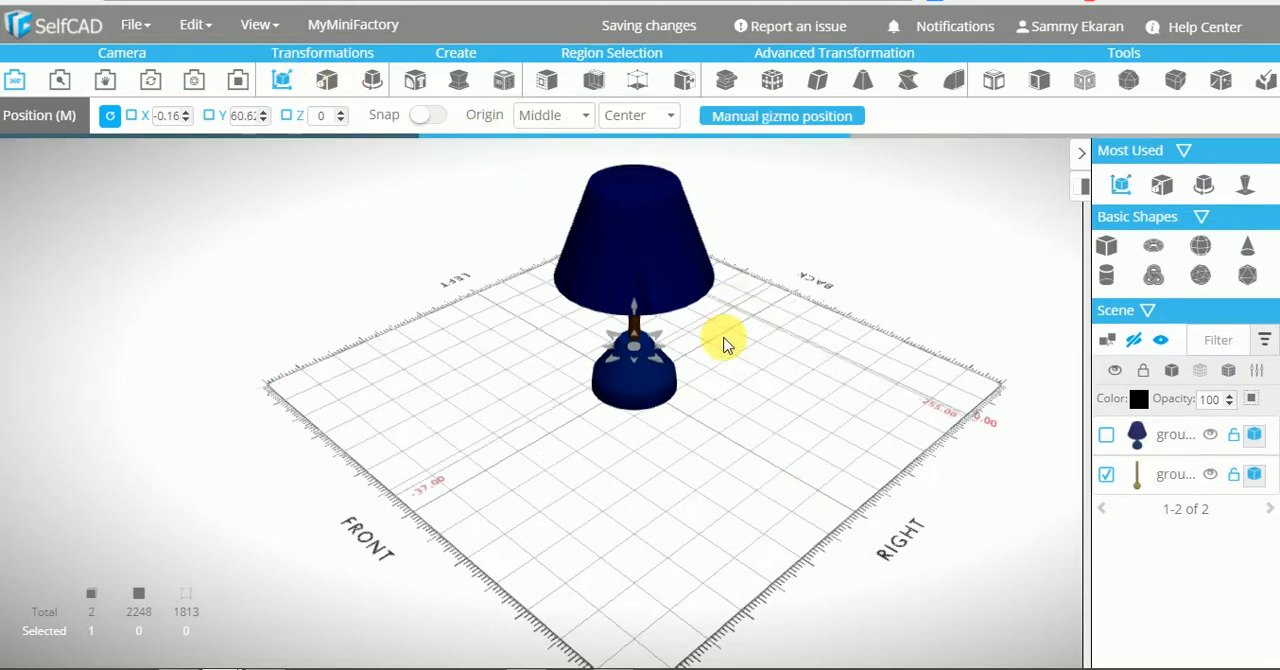
{"action": "mouse_move", "coordinate": [665, 344]}
{"action": "right_mouse_down"}
{"action": "mouse_move", "coordinate": [715, 343]}
{"action": "mouse_move", "coordinate": [683, 350]}
{"action": "right_mouse_up"}
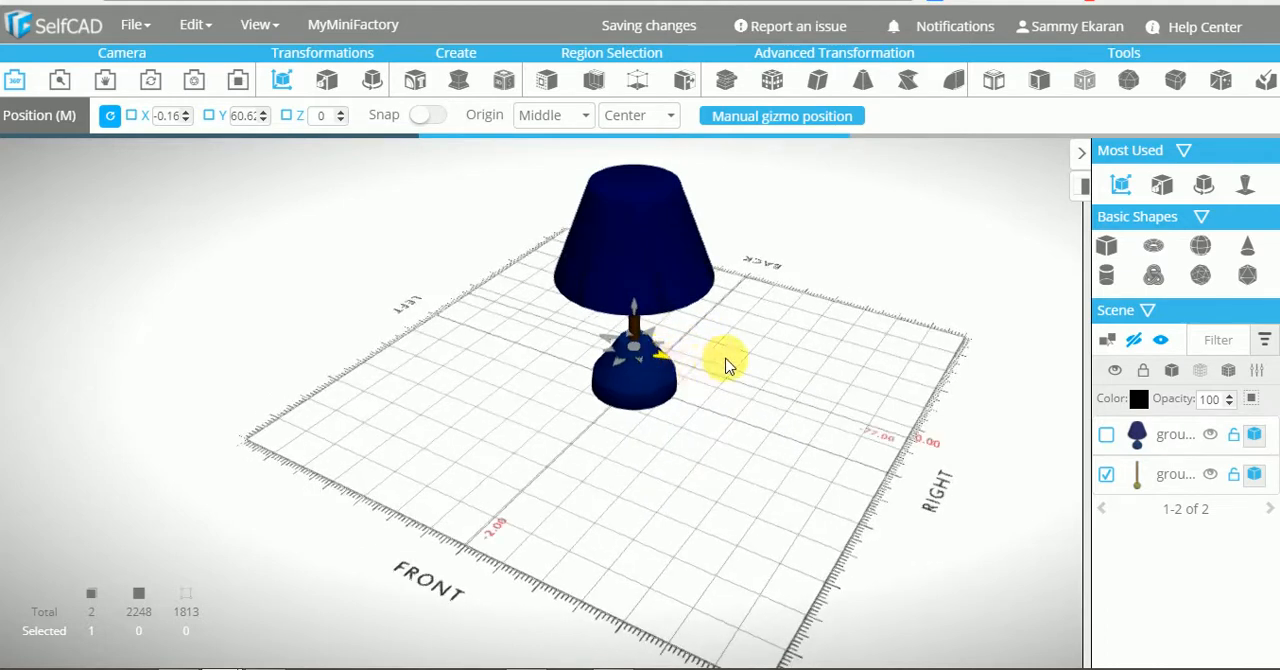
{"action": "left_click_drag", "start_coordinate": [675, 356], "coordinate": [734, 358]}
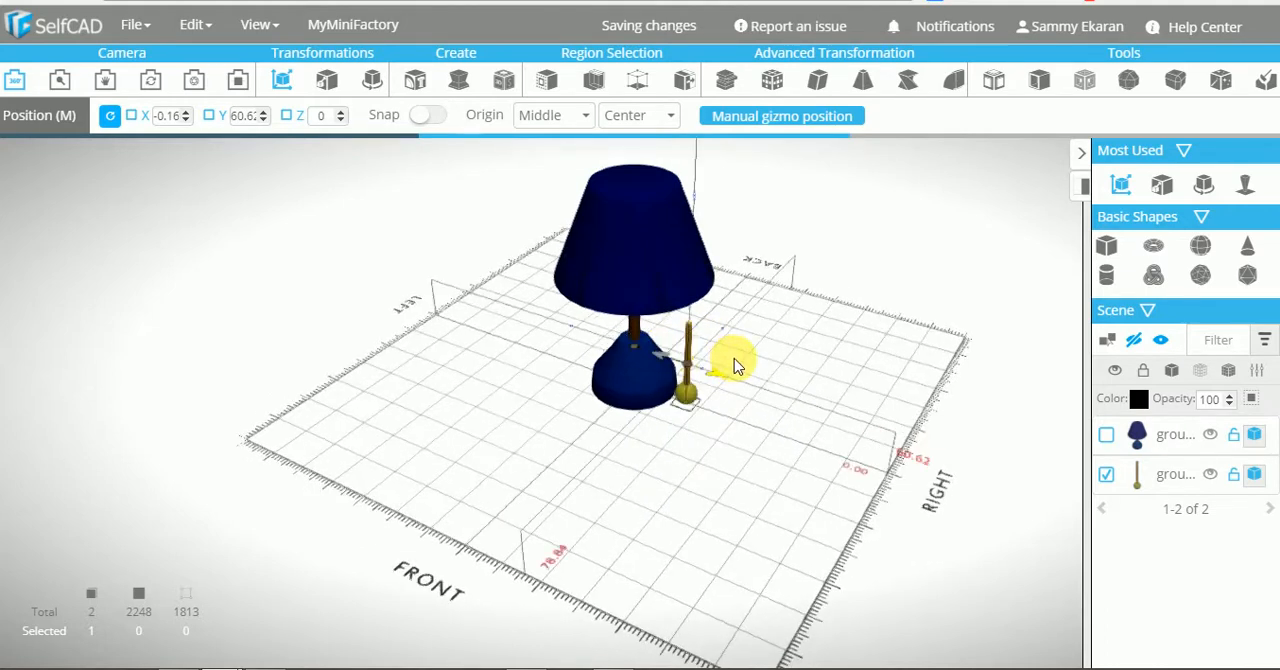
{"action": "left_click", "coordinate": [330, 79]}
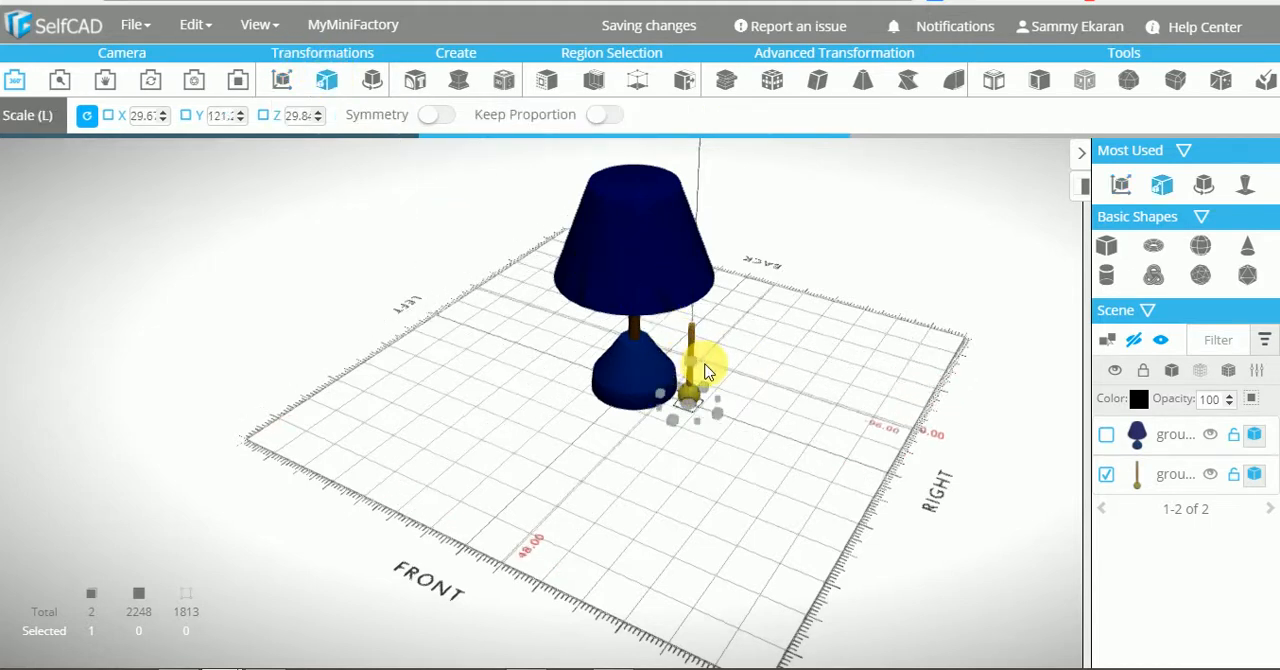
{"action": "left_click_drag", "start_coordinate": [693, 350], "coordinate": [692, 324]}
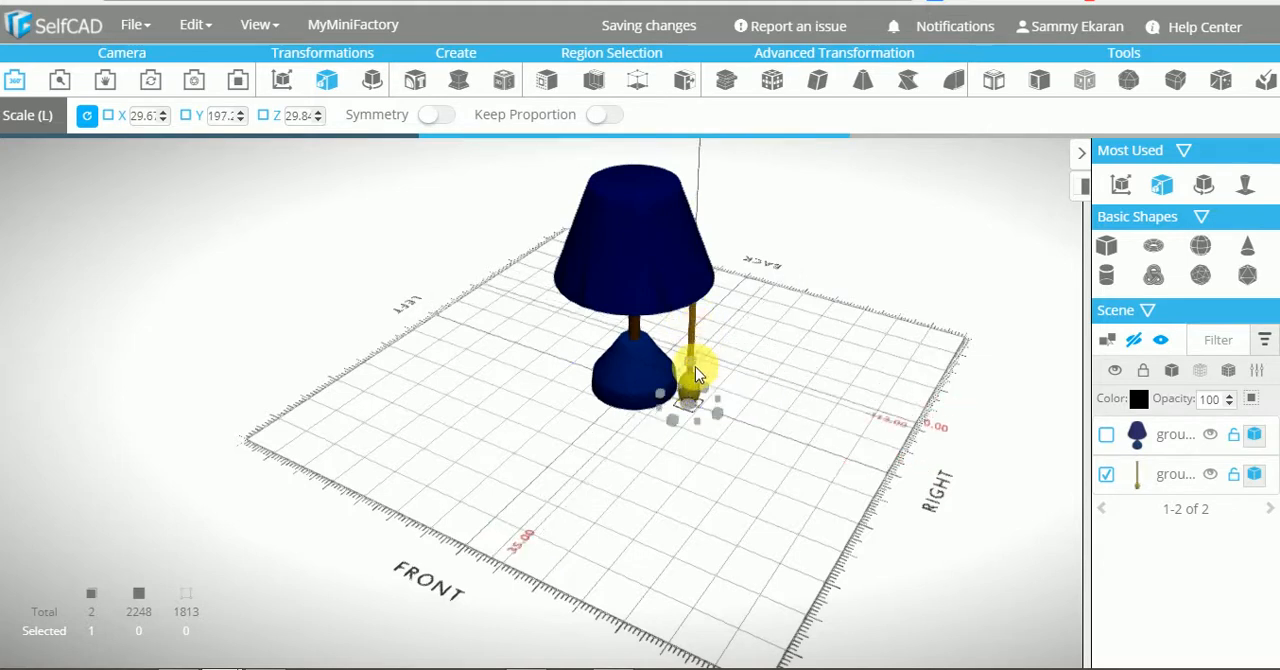
Move the cord group behind the lamp to about X -37.16, Z -175, and stretch its height to about 268
{"action": "left_click", "coordinate": [284, 82]}
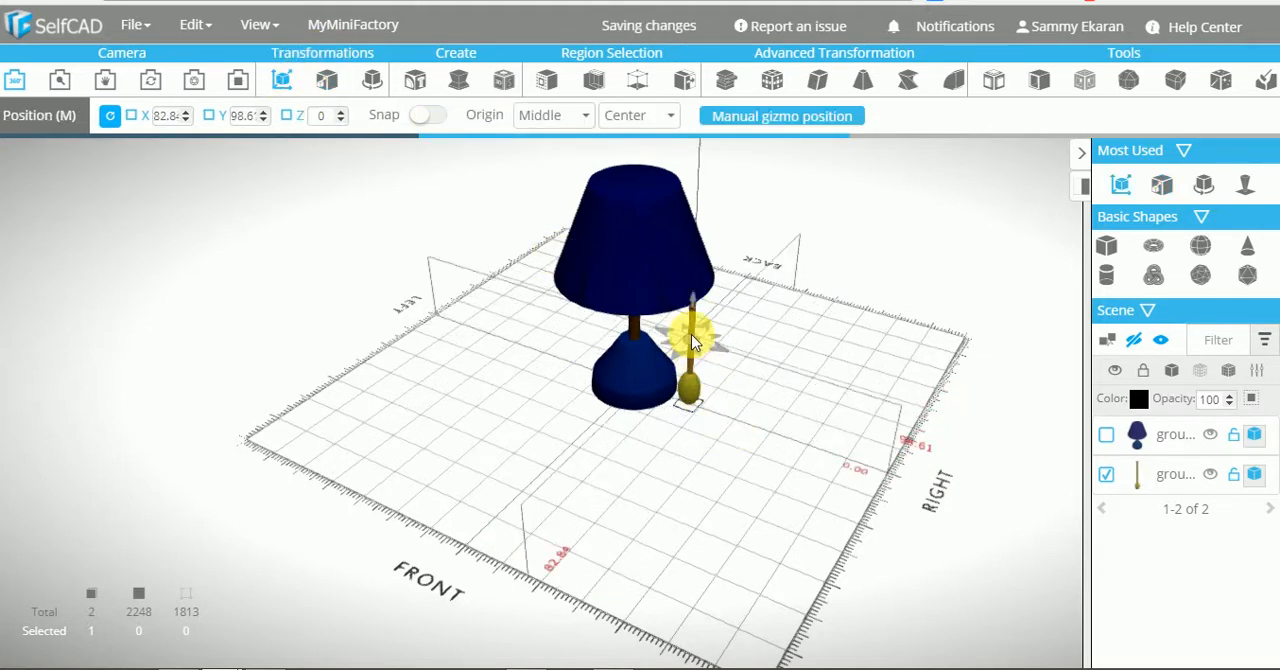
{"action": "mouse_move", "coordinate": [691, 334]}
{"action": "right_mouse_down"}
{"action": "mouse_move", "coordinate": [672, 237]}
{"action": "mouse_move", "coordinate": [691, 336]}
{"action": "right_mouse_up"}
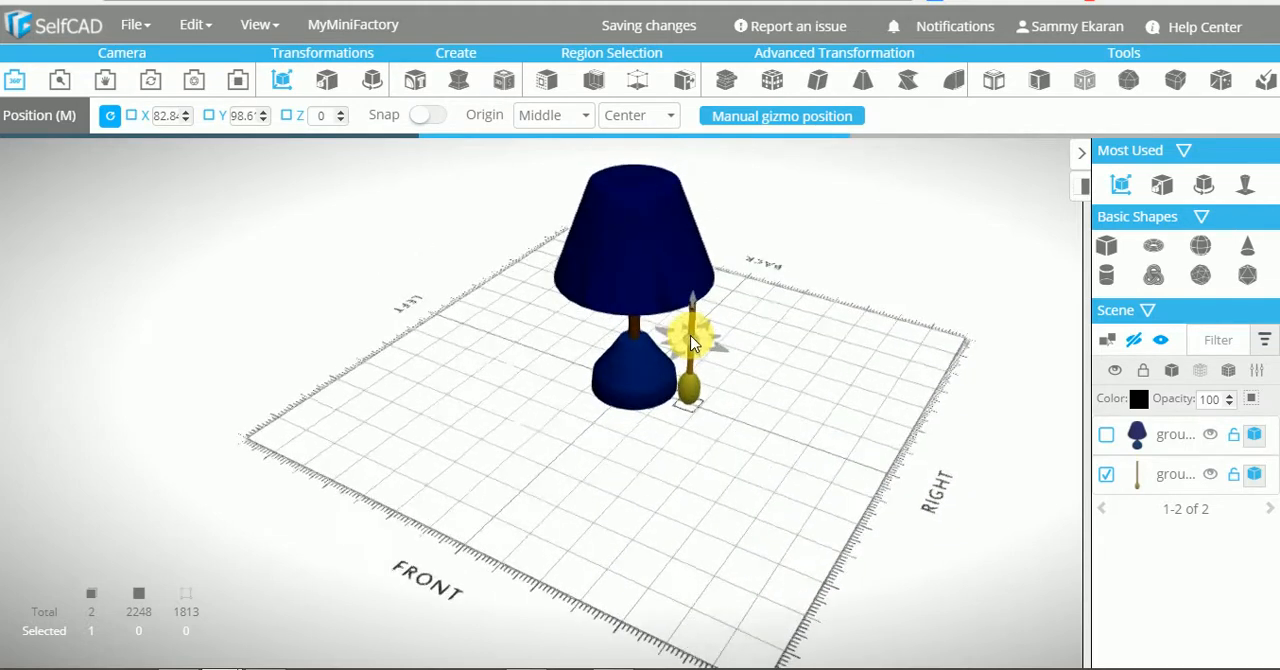
{"action": "left_click_drag", "start_coordinate": [693, 345], "coordinate": [676, 261]}
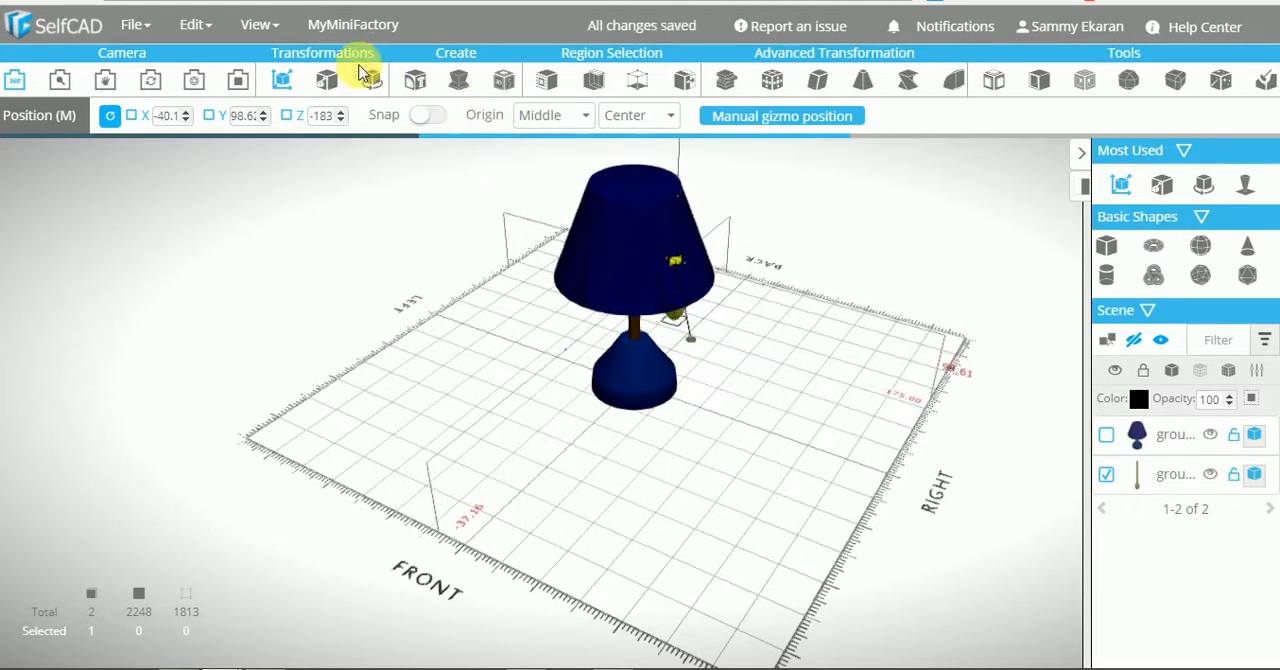
{"action": "left_click", "coordinate": [330, 88]}
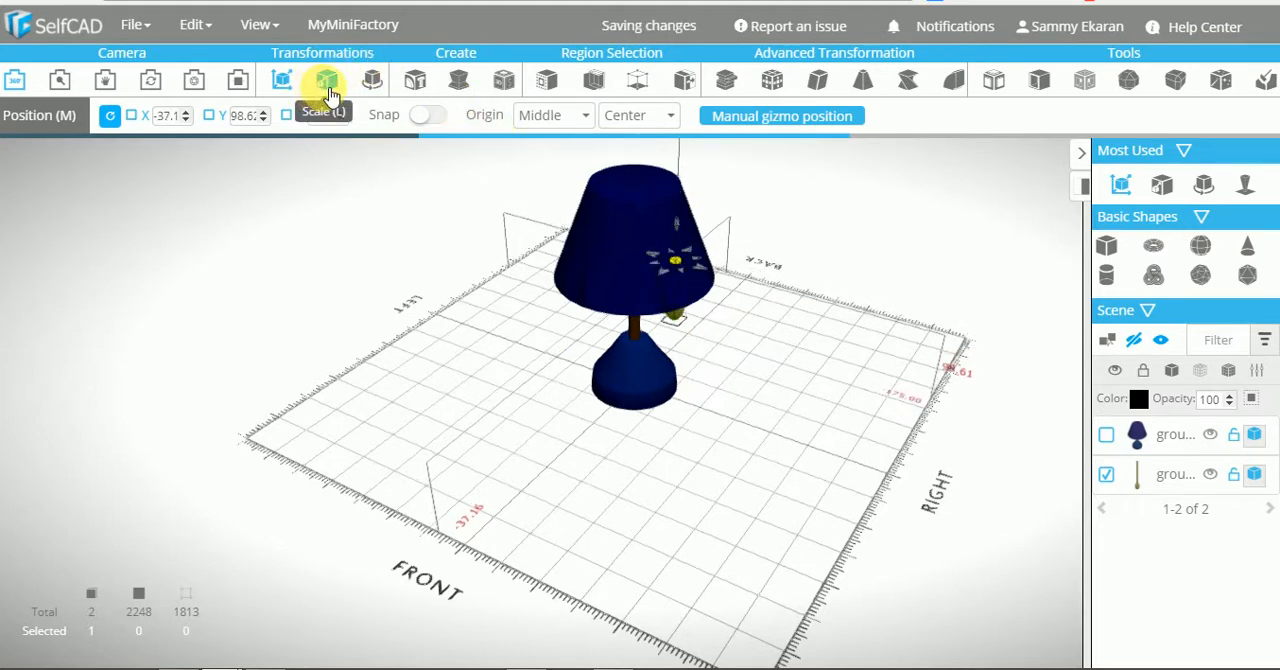
{"action": "left_click", "coordinate": [330, 88]}
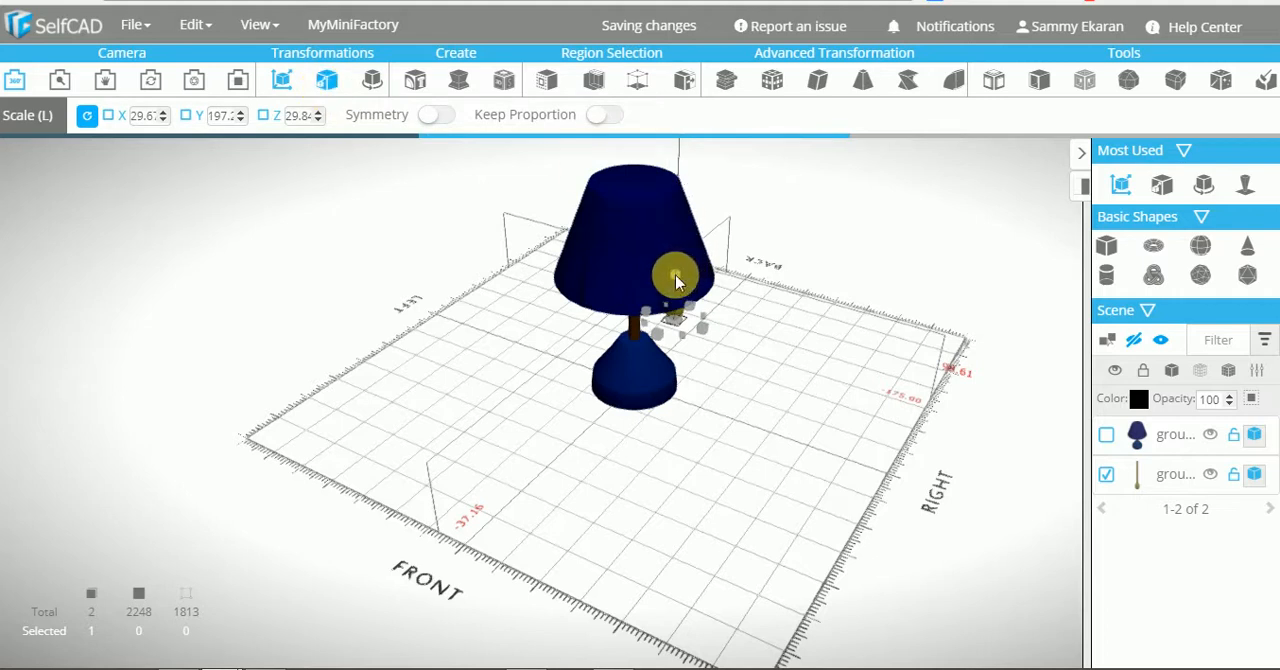
{"action": "left_click_drag", "start_coordinate": [675, 274], "coordinate": [665, 226]}
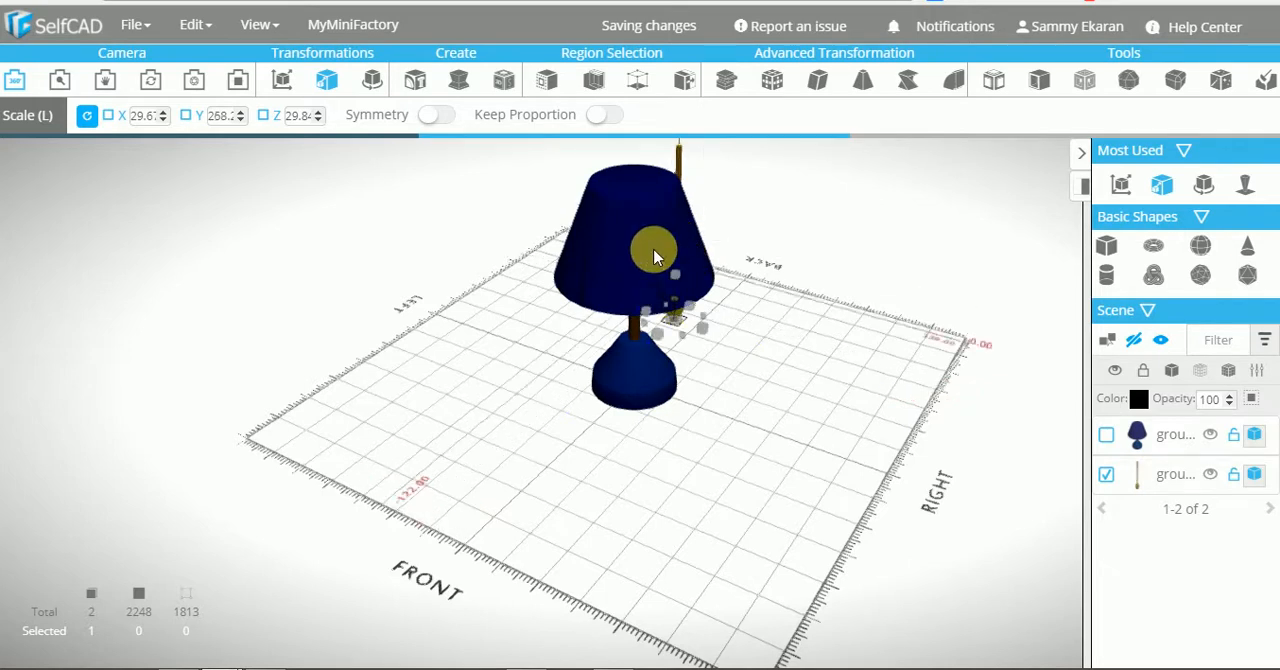
Move the cord group under the lampshade beside the pole, to about X -29, Z -12, keeping its height position
{"action": "left_click", "coordinate": [283, 80]}
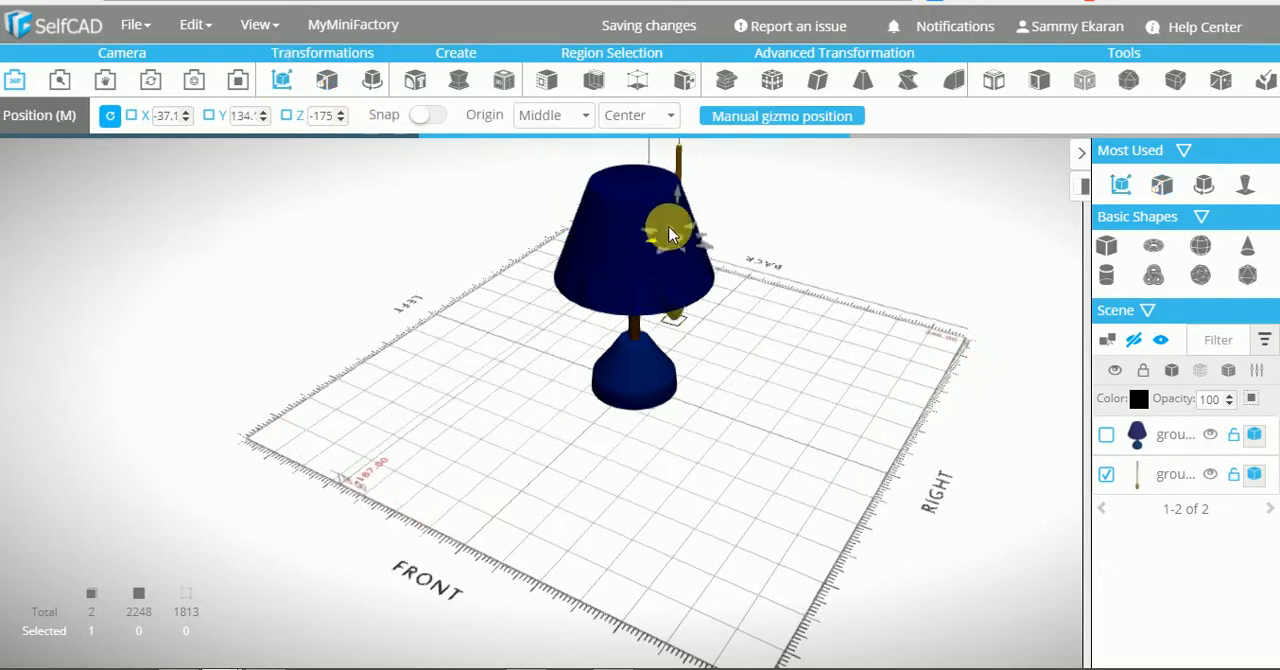
{"action": "mouse_move", "coordinate": [670, 234]}
{"action": "left_mouse_down"}
{"action": "mouse_move", "coordinate": [653, 247]}
{"action": "mouse_move", "coordinate": [652, 201]}
{"action": "mouse_move", "coordinate": [666, 252]}
{"action": "left_mouse_up"}
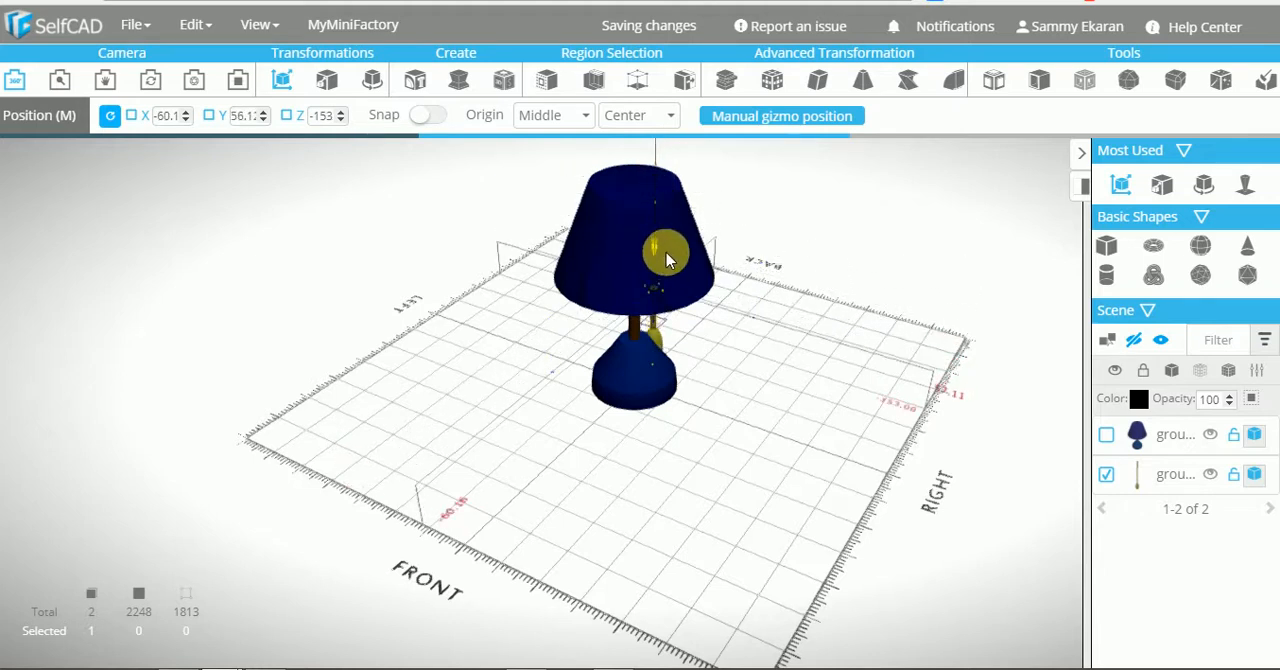
{"action": "key", "text": "ctrl+z"}
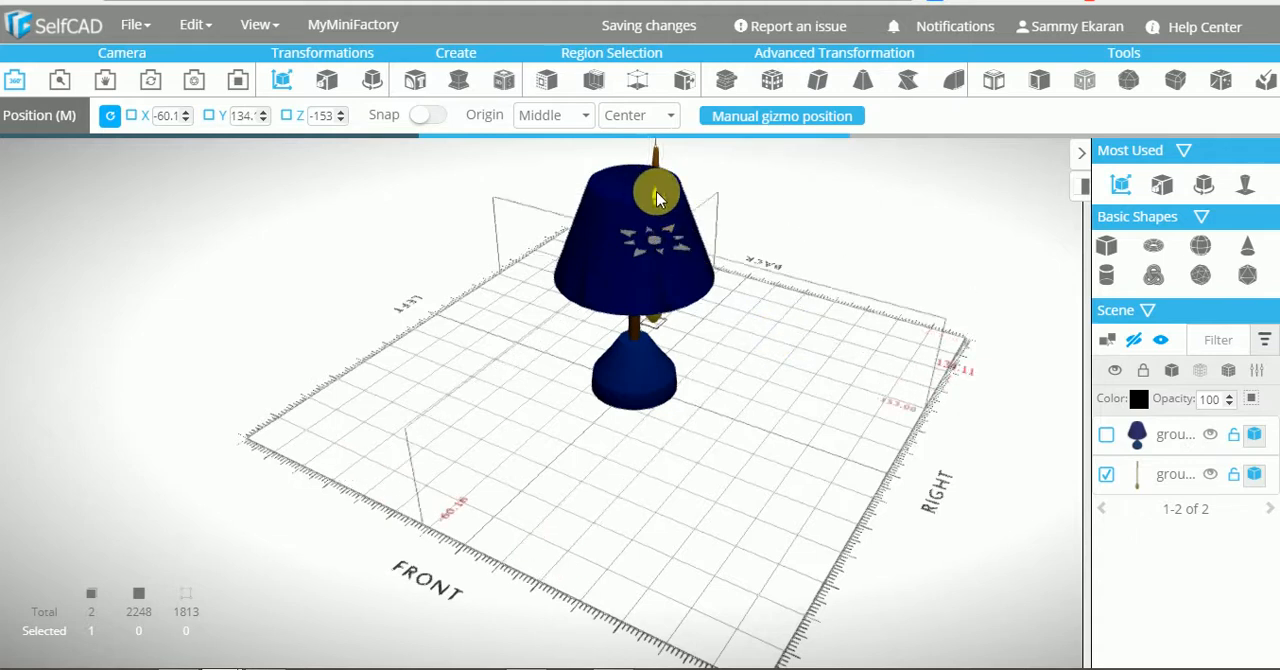
{"action": "mouse_move", "coordinate": [656, 197]}
{"action": "left_mouse_down"}
{"action": "mouse_move", "coordinate": [656, 228]}
{"action": "mouse_move", "coordinate": [676, 235]}
{"action": "mouse_move", "coordinate": [657, 190]}
{"action": "left_mouse_up"}
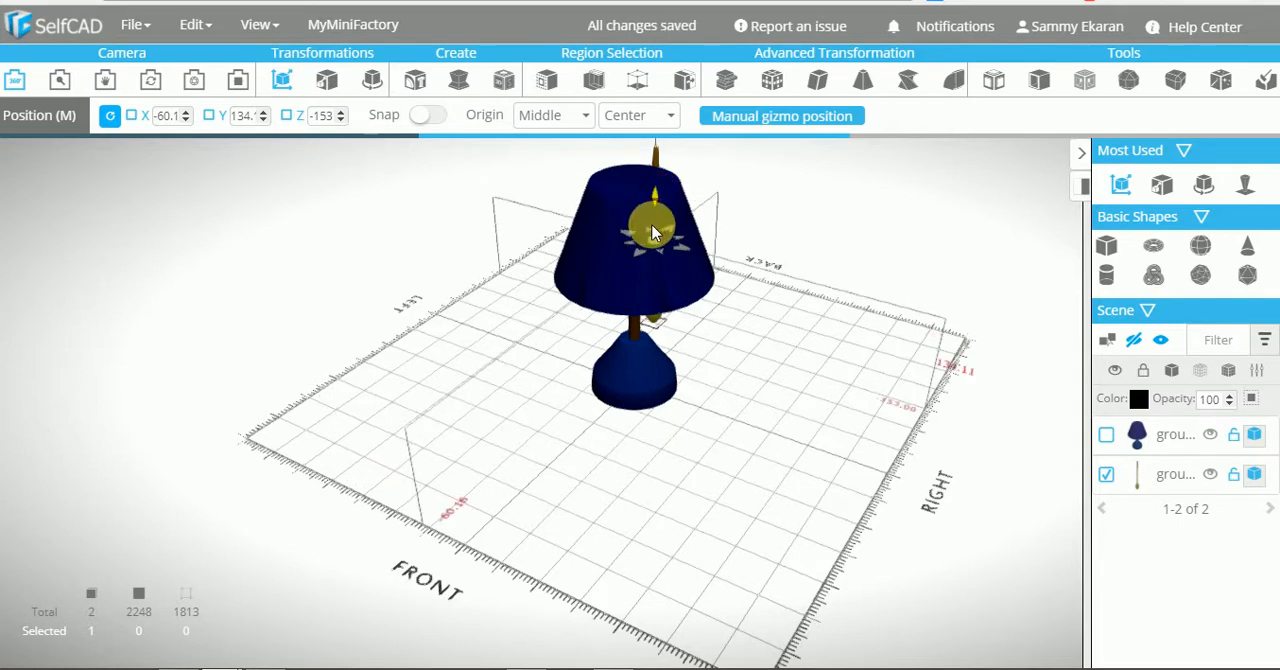
{"action": "left_click_drag", "start_coordinate": [655, 232], "coordinate": [652, 232]}
{"action": "left_click_drag", "start_coordinate": [803, 323], "coordinate": [420, 355]}
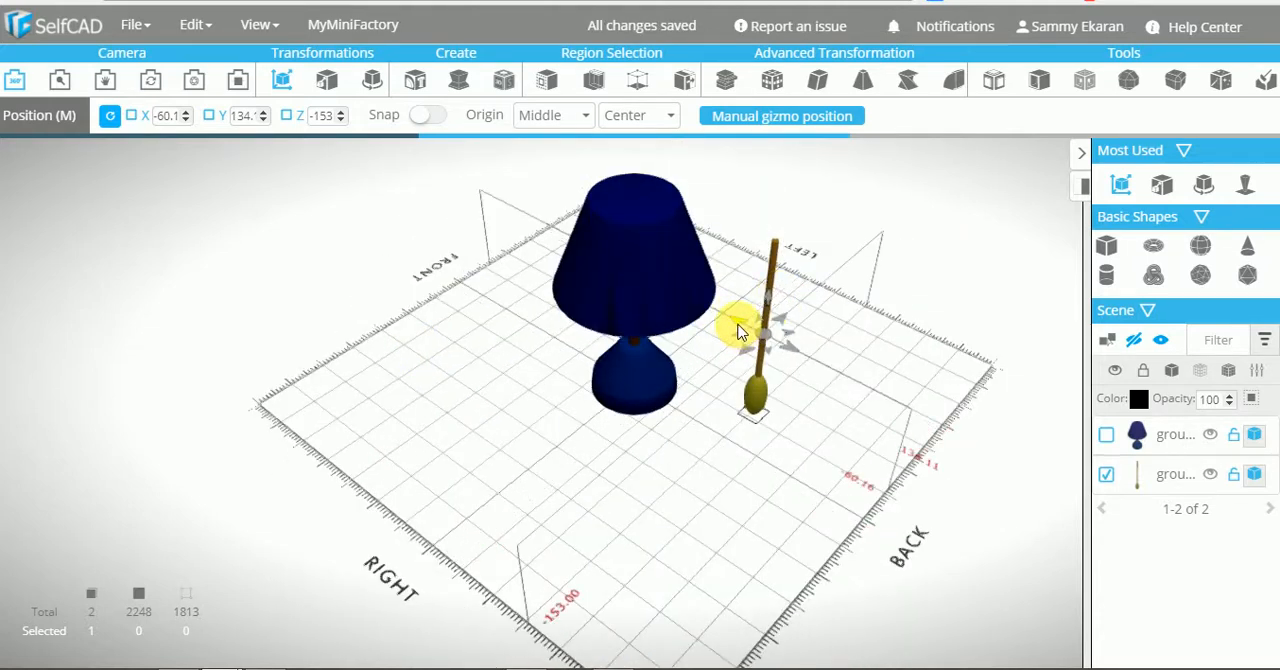
{"action": "left_click_drag", "start_coordinate": [738, 334], "coordinate": [596, 328]}
{"action": "left_click_drag", "start_coordinate": [727, 400], "coordinate": [625, 303]}
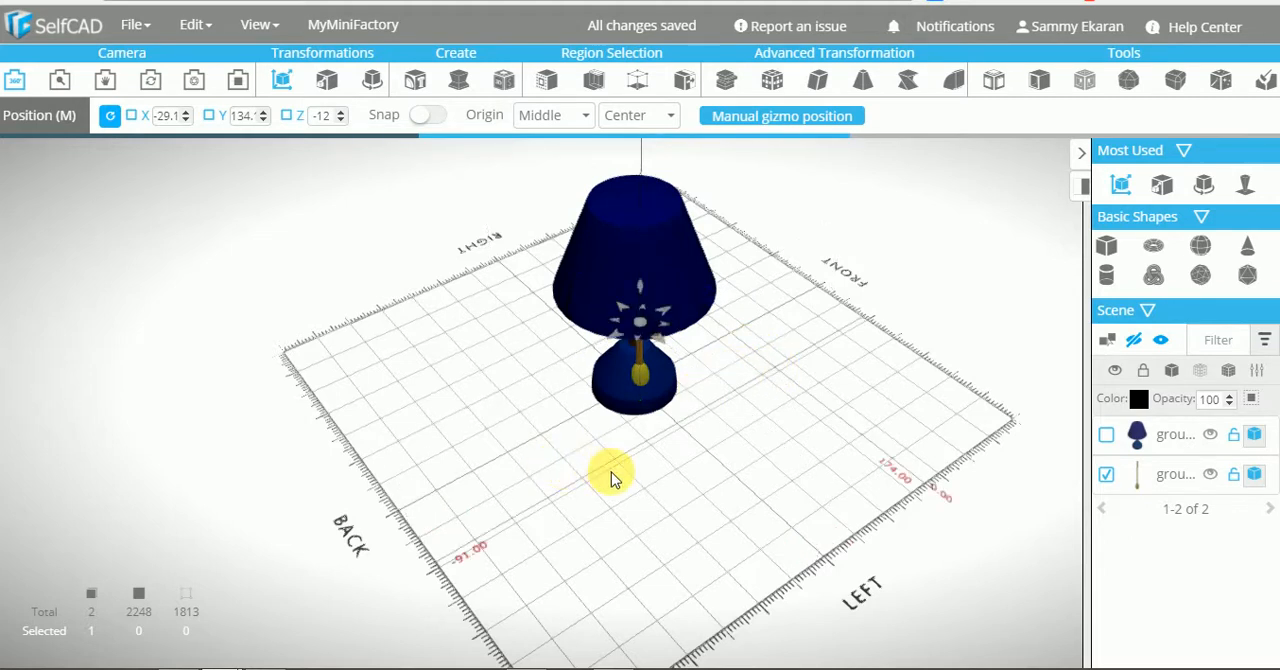
{"action": "left_click", "coordinate": [644, 464]}
{"action": "right_click_drag", "start_coordinate": [700, 418], "coordinate": [1010, 400]}
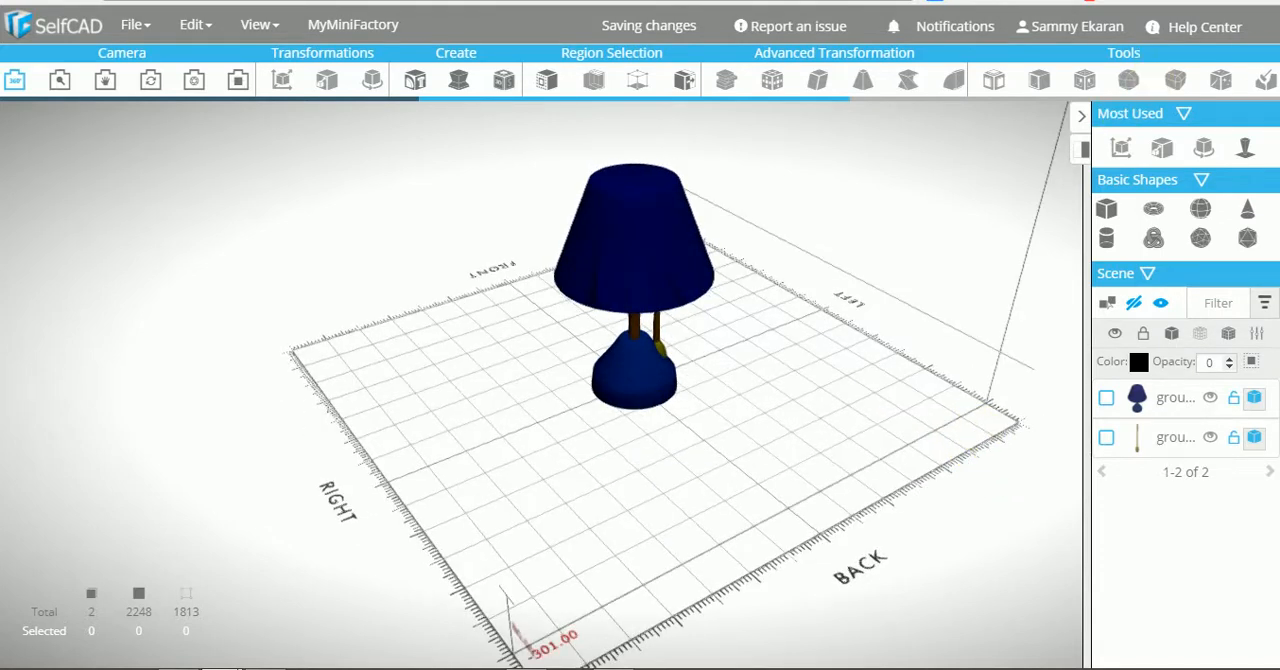
Group the pull cord and the lamp into a single object
{"action": "left_click", "coordinate": [1106, 437]}
{"action": "left_click", "coordinate": [1106, 398]}
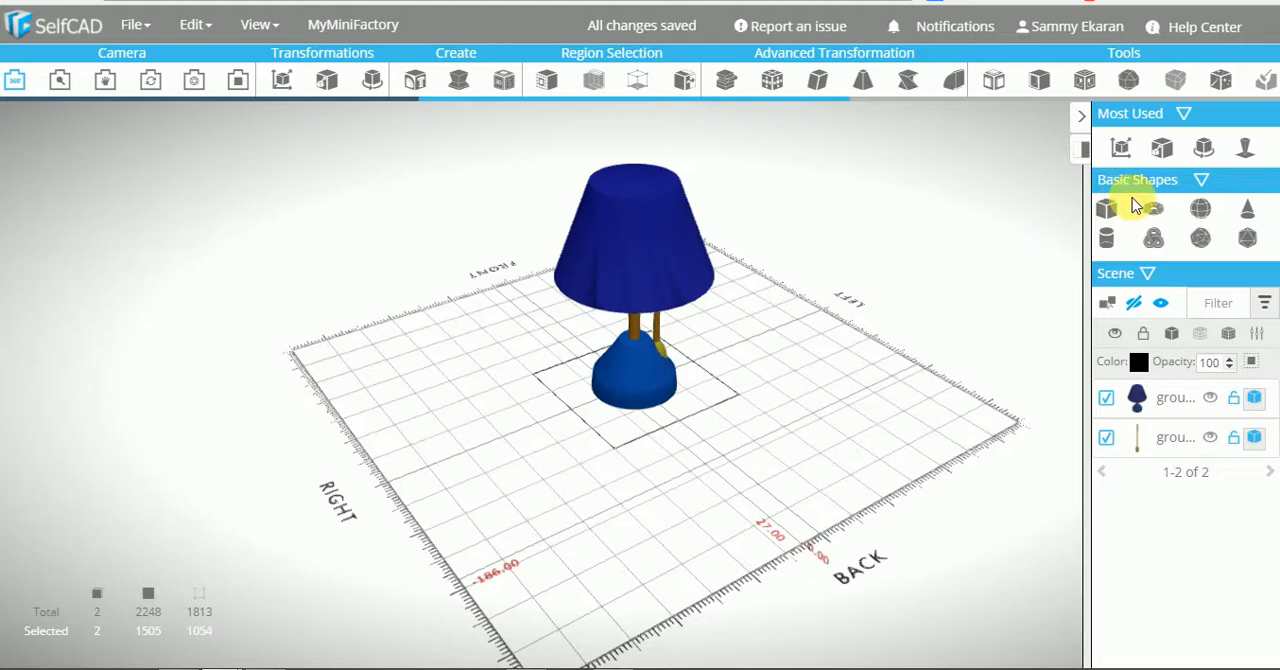
{"action": "key", "text": "ctrl+g"}
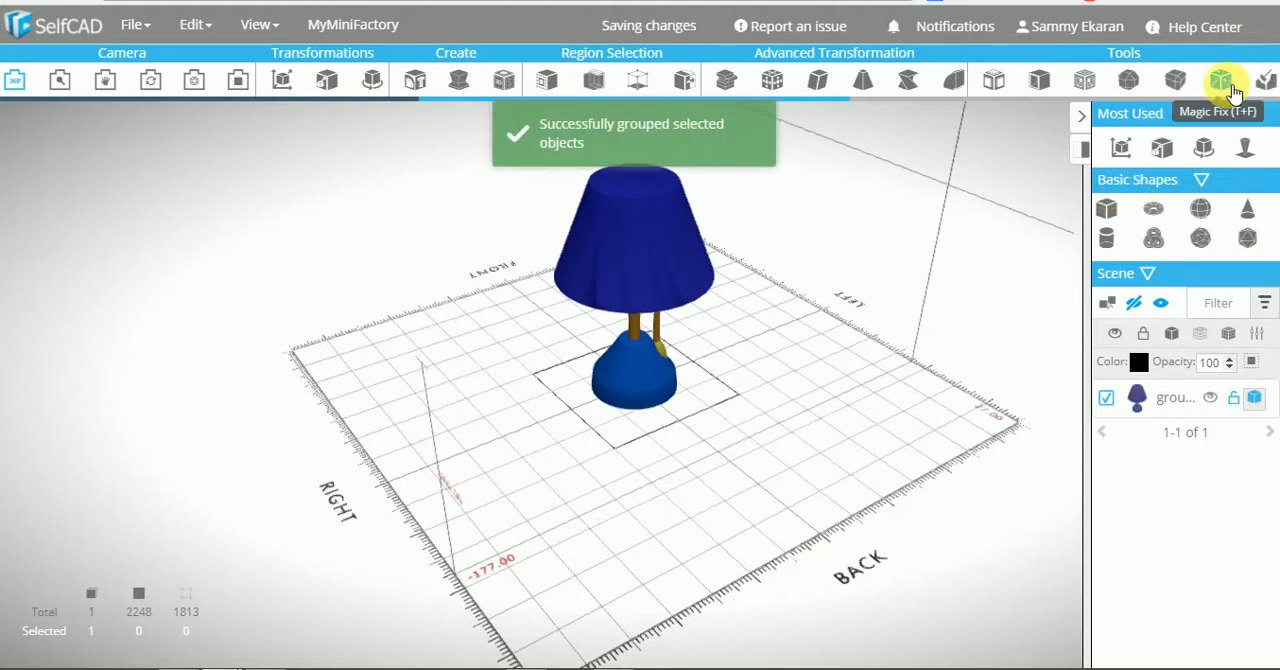
Apply Magic Fix to the grouped lamp without keeping the original object, and inspect the lamp from several angles
{"action": "left_click", "coordinate": [1222, 82]}
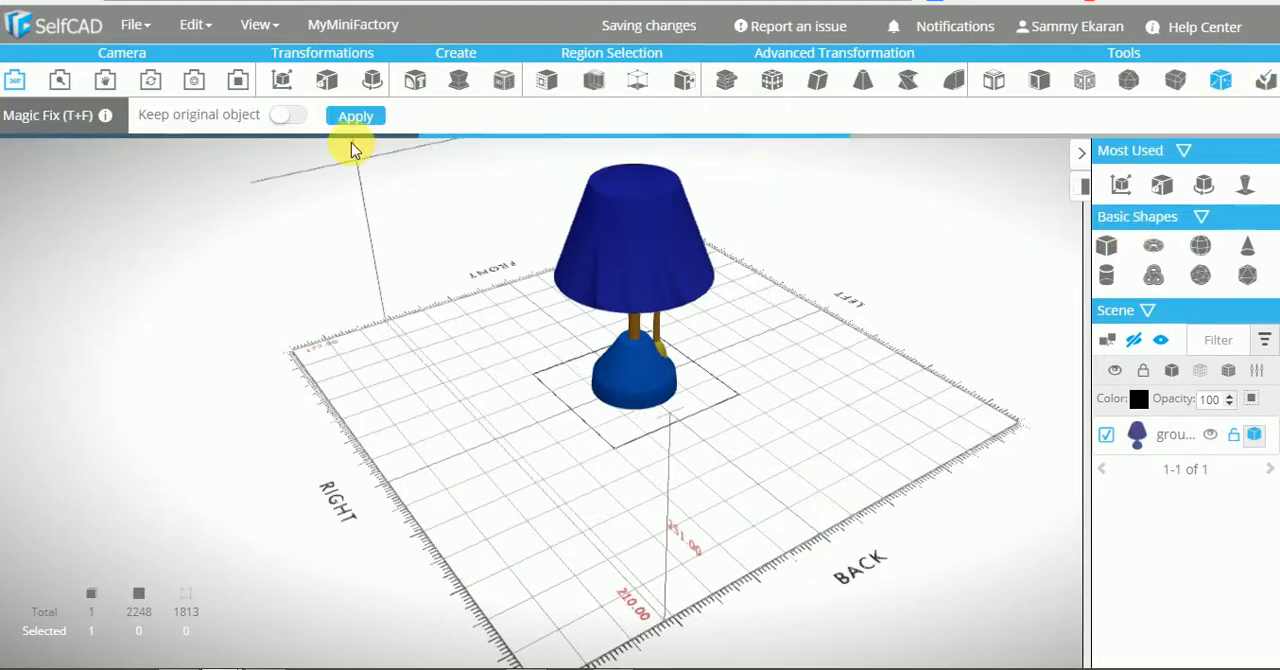
{"action": "left_click", "coordinate": [357, 117]}
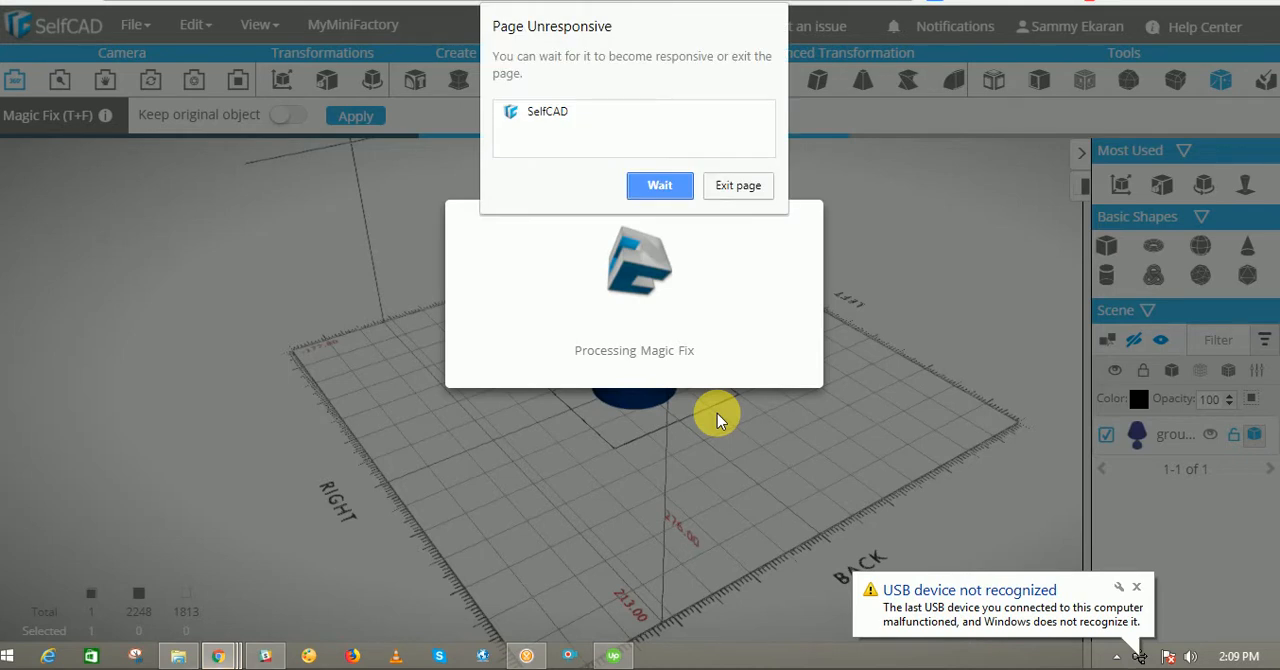
{"action": "left_click", "coordinate": [660, 185]}
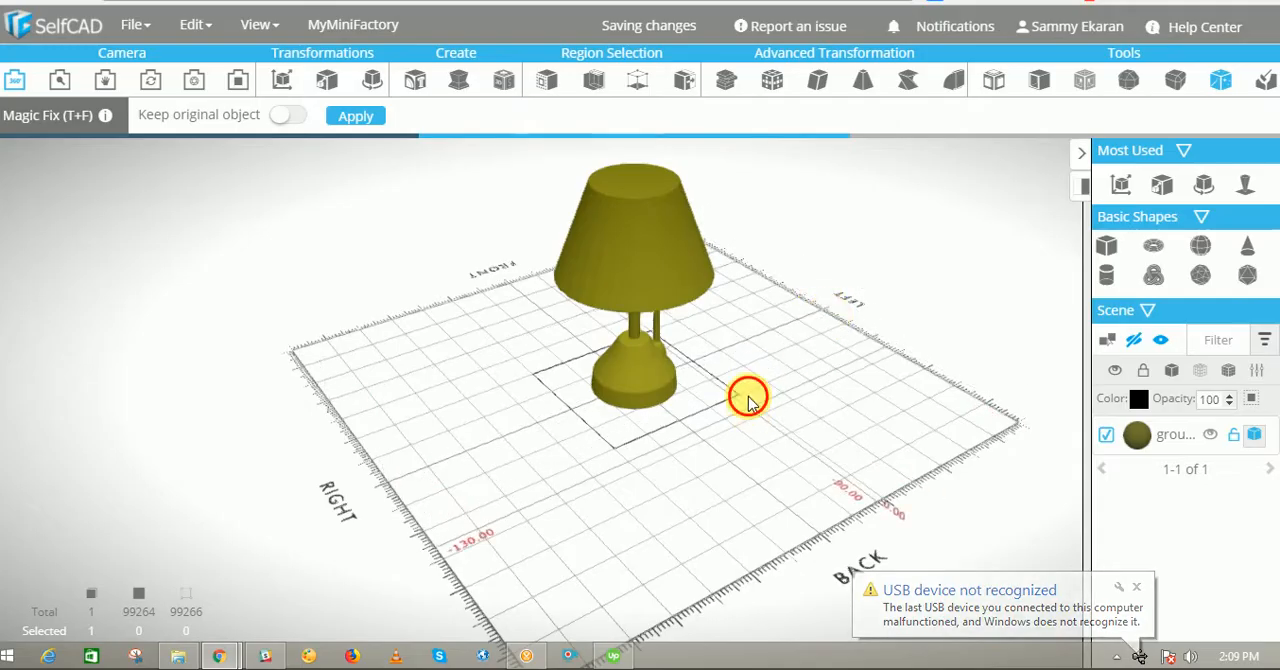
{"action": "left_click_drag", "start_coordinate": [749, 394], "coordinate": [806, 389]}
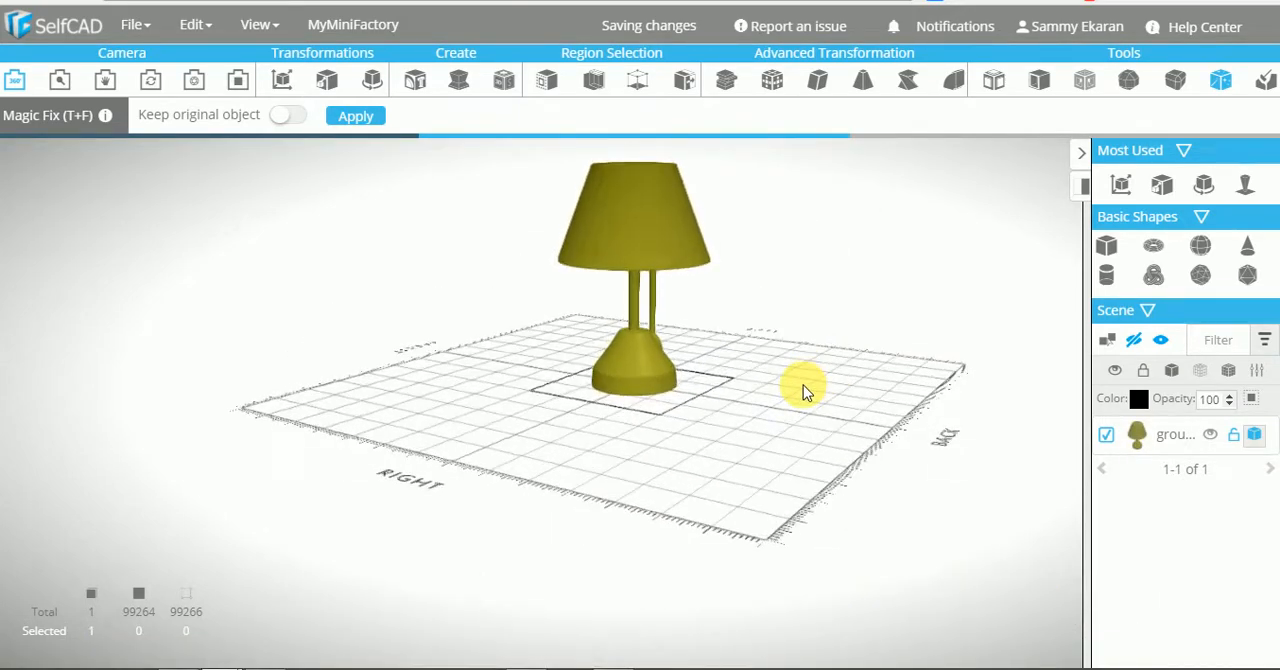
{"action": "left_click_drag", "start_coordinate": [497, 546], "coordinate": [594, 534]}
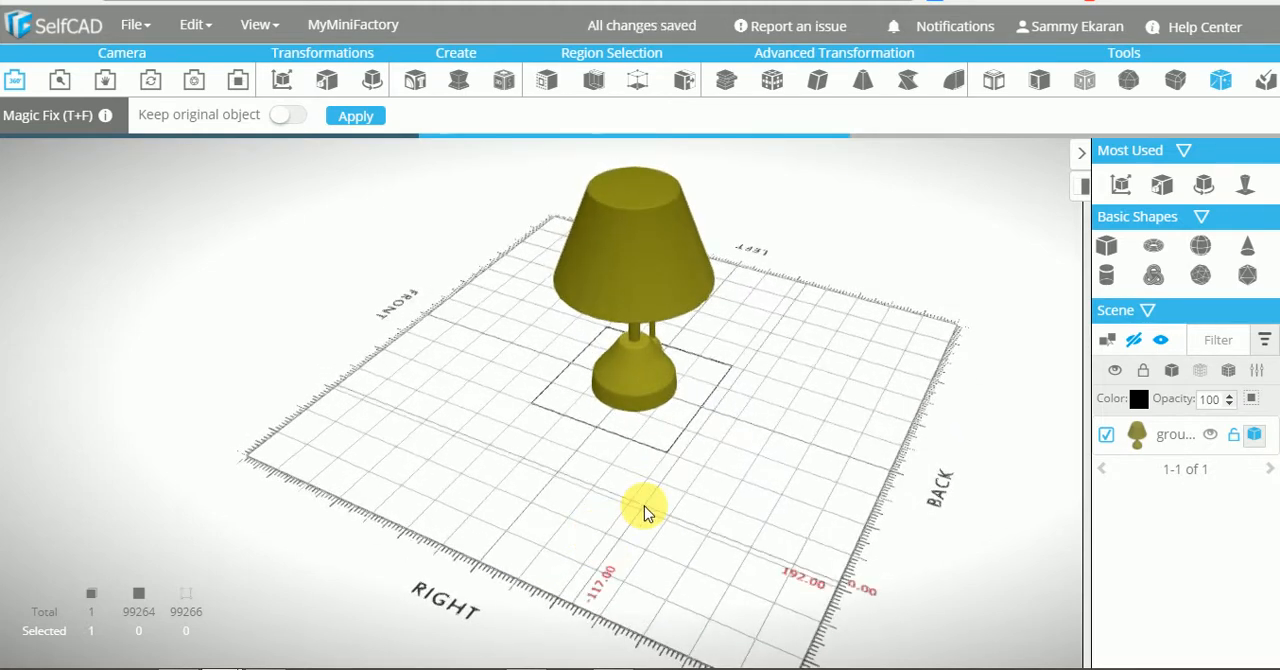